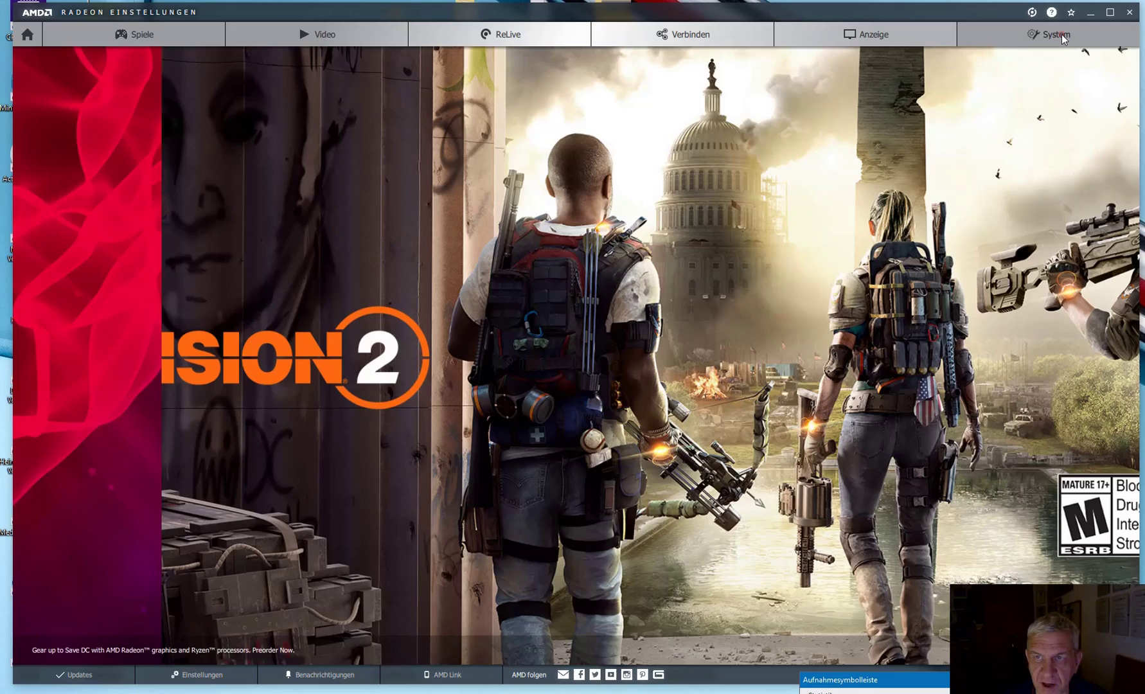
Review the system's overview, graphics software and Radeon RX 460 hardware information, returning to the overview
click(1062, 34)
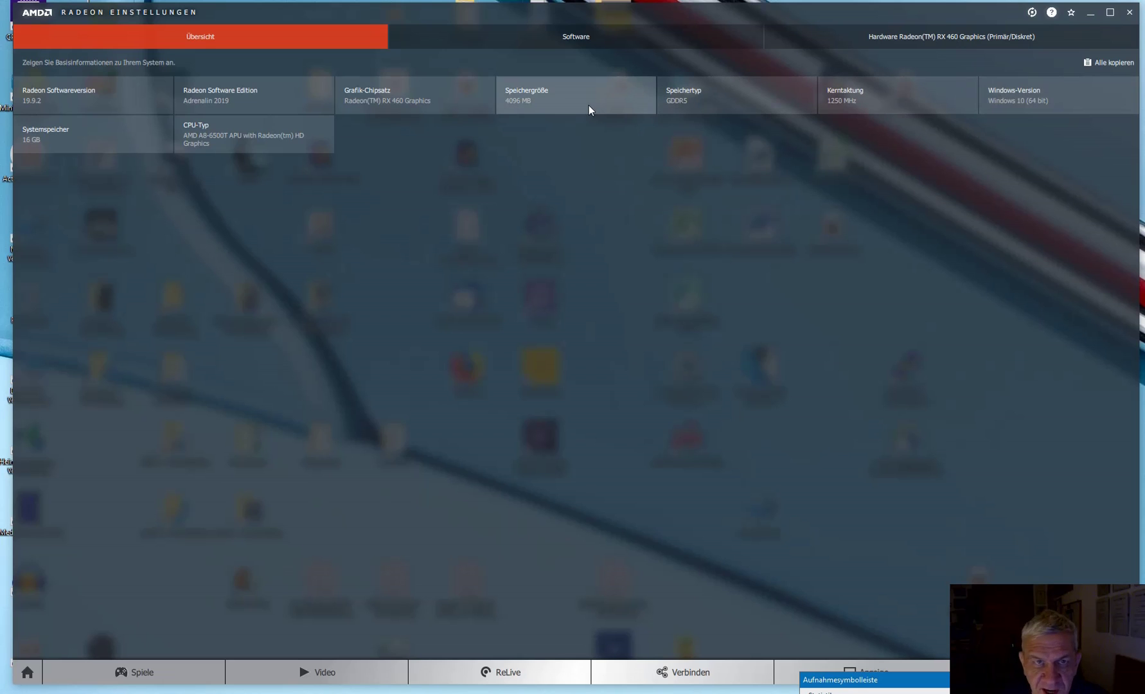
click(608, 39)
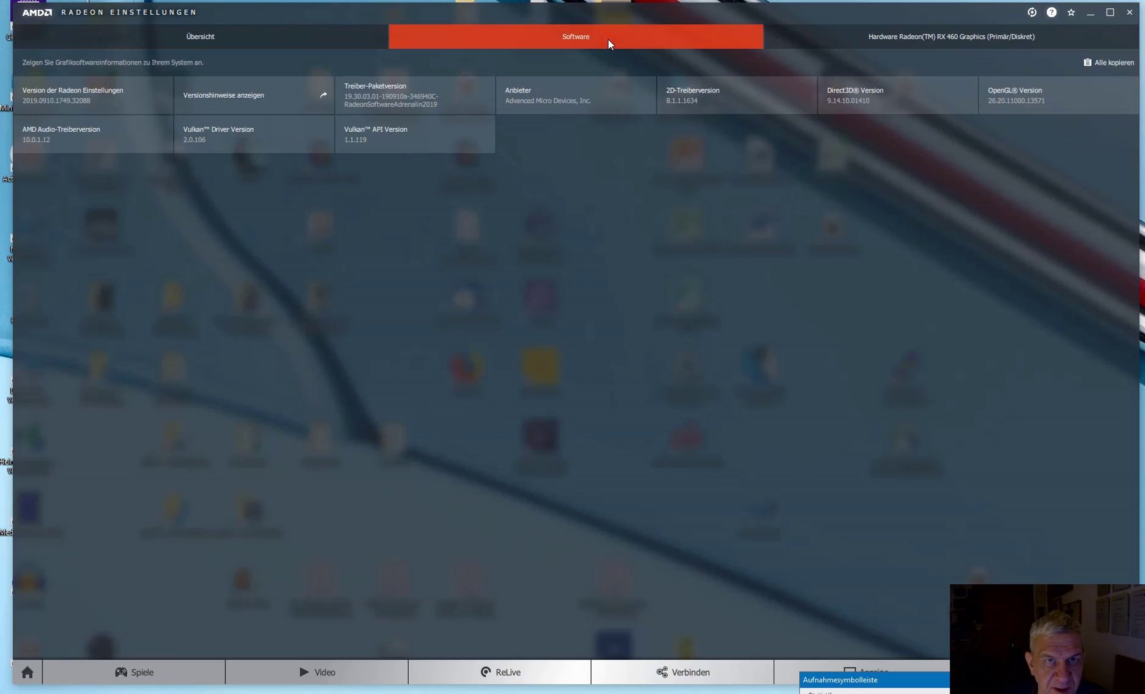
click(860, 41)
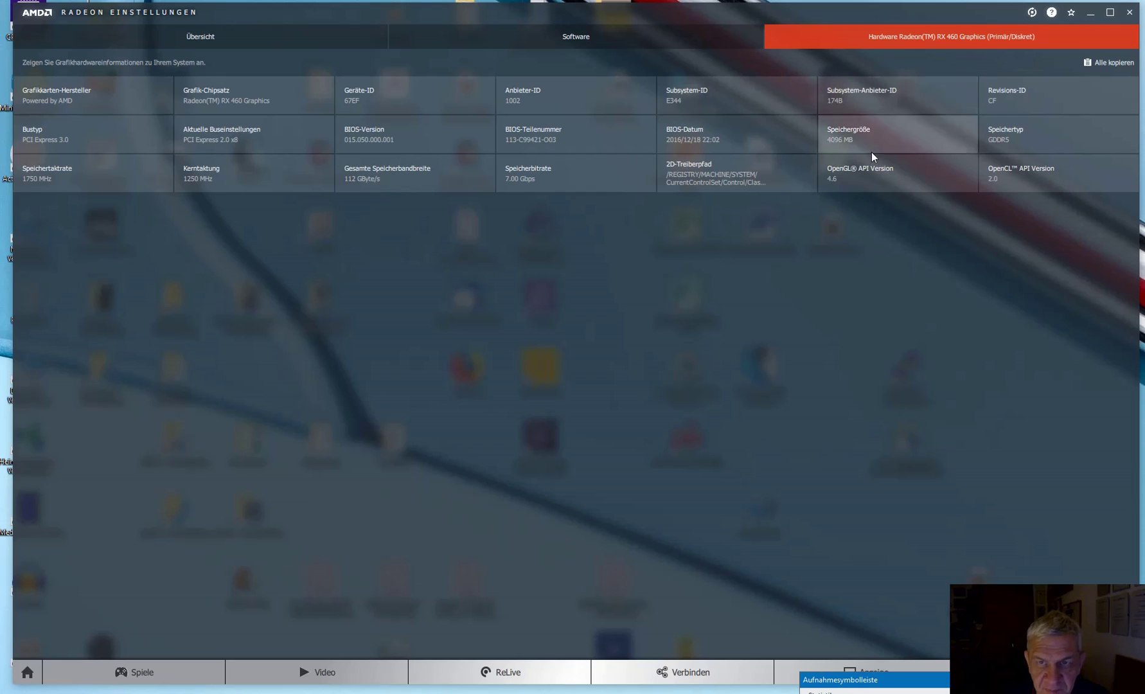
click(219, 40)
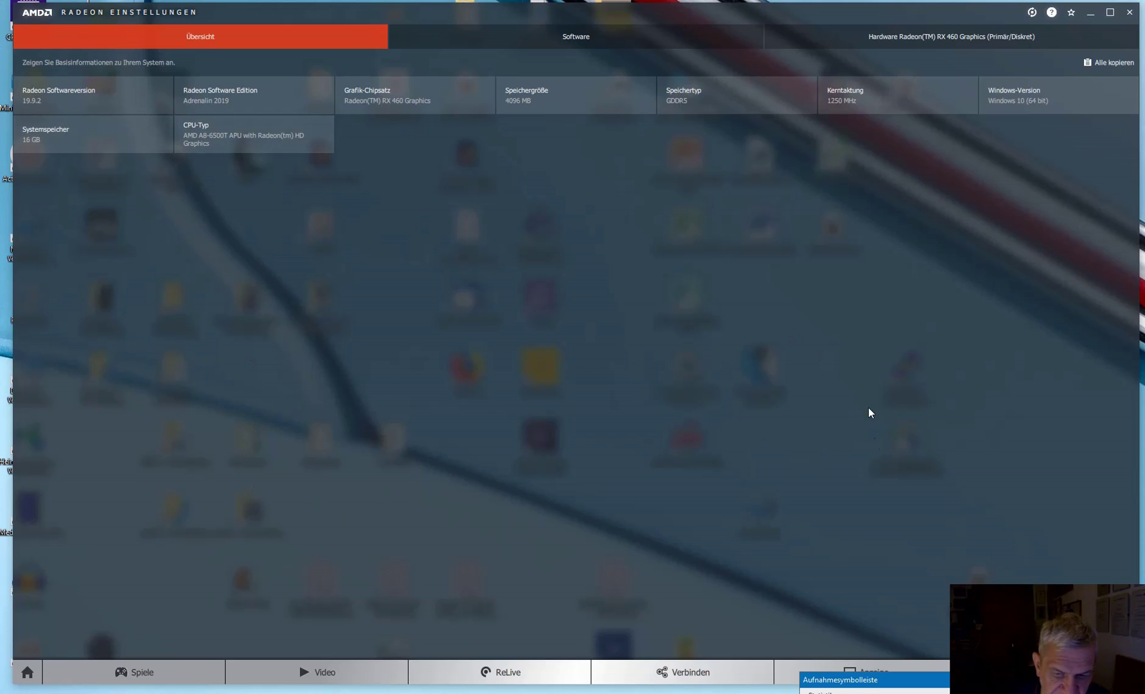
click(841, 679)
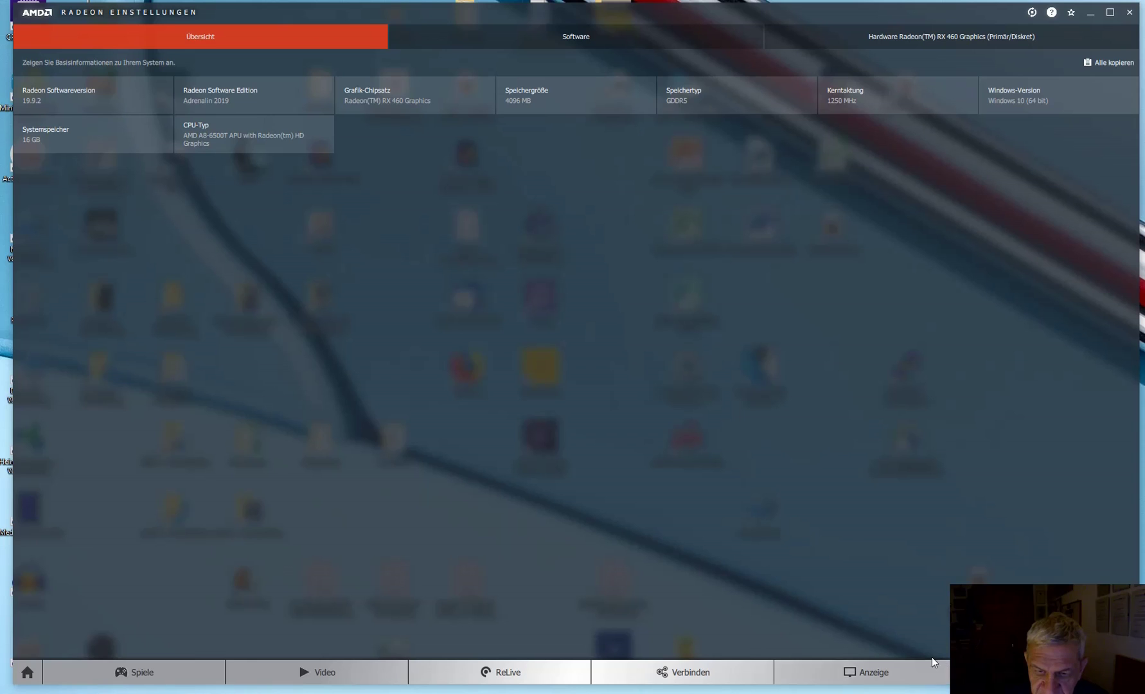
Turn on ReLive recording and streaming
click(895, 672)
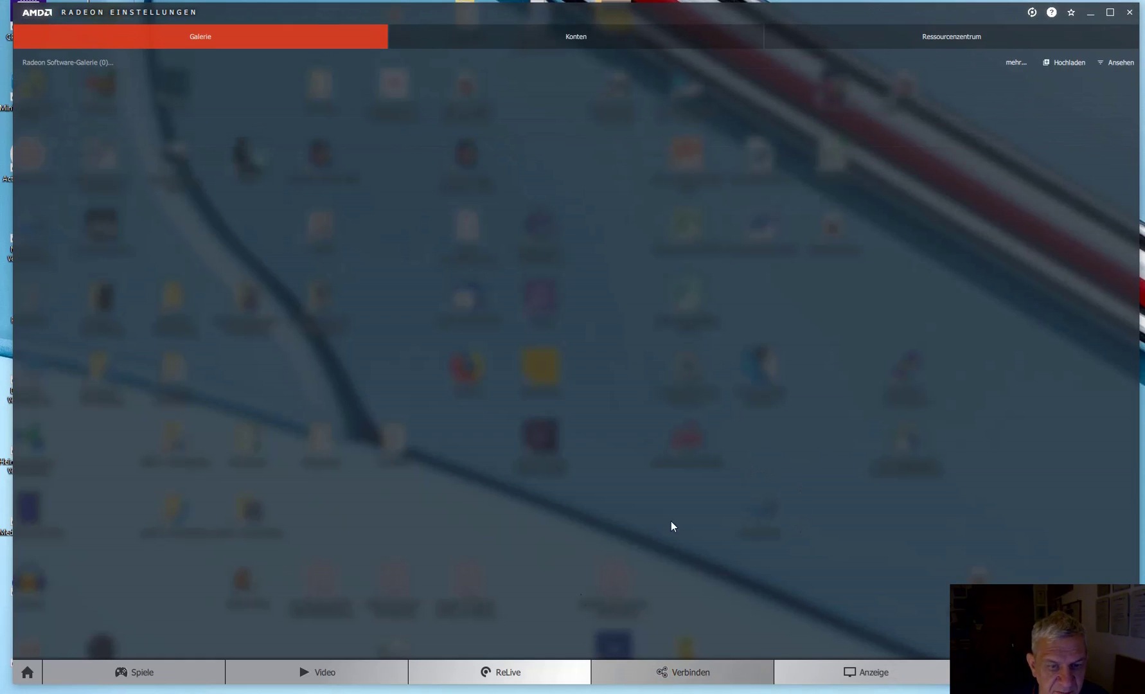
click(547, 668)
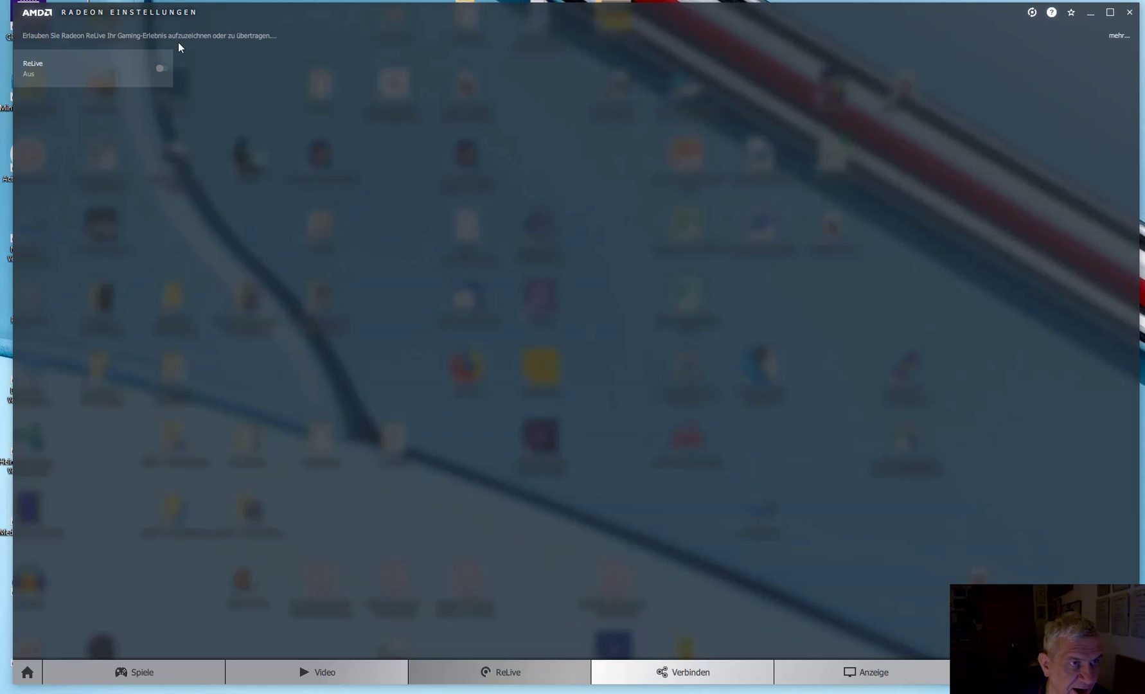
click(160, 69)
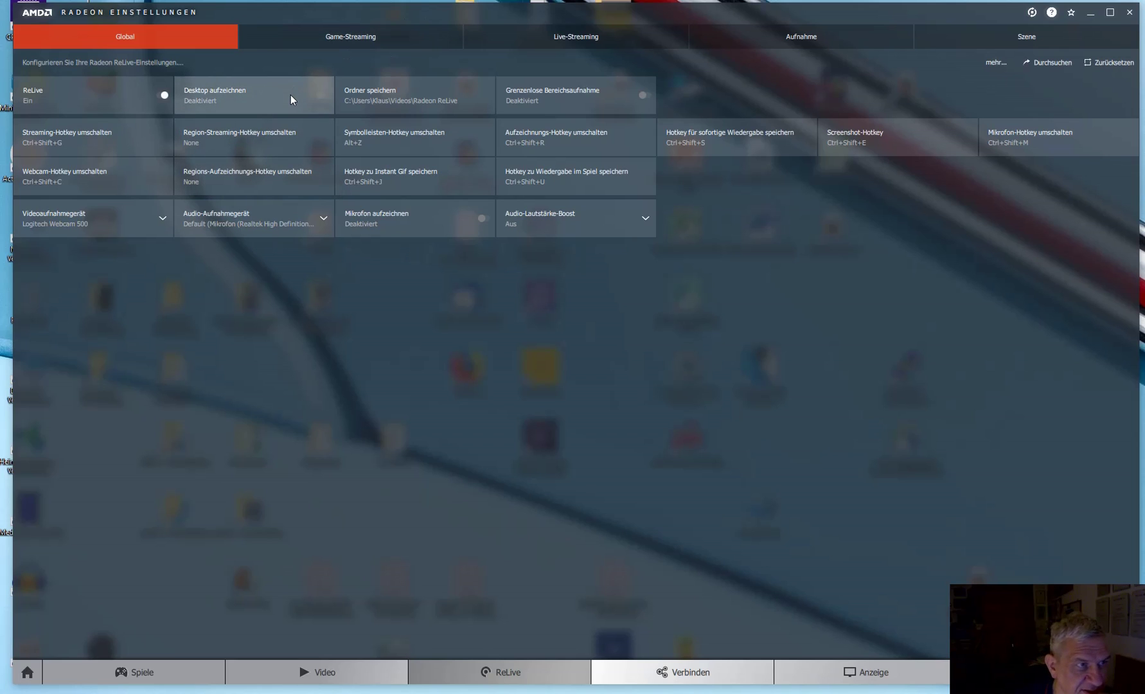
Look through the ReLive settings for game streaming, live streaming and recording
click(354, 37)
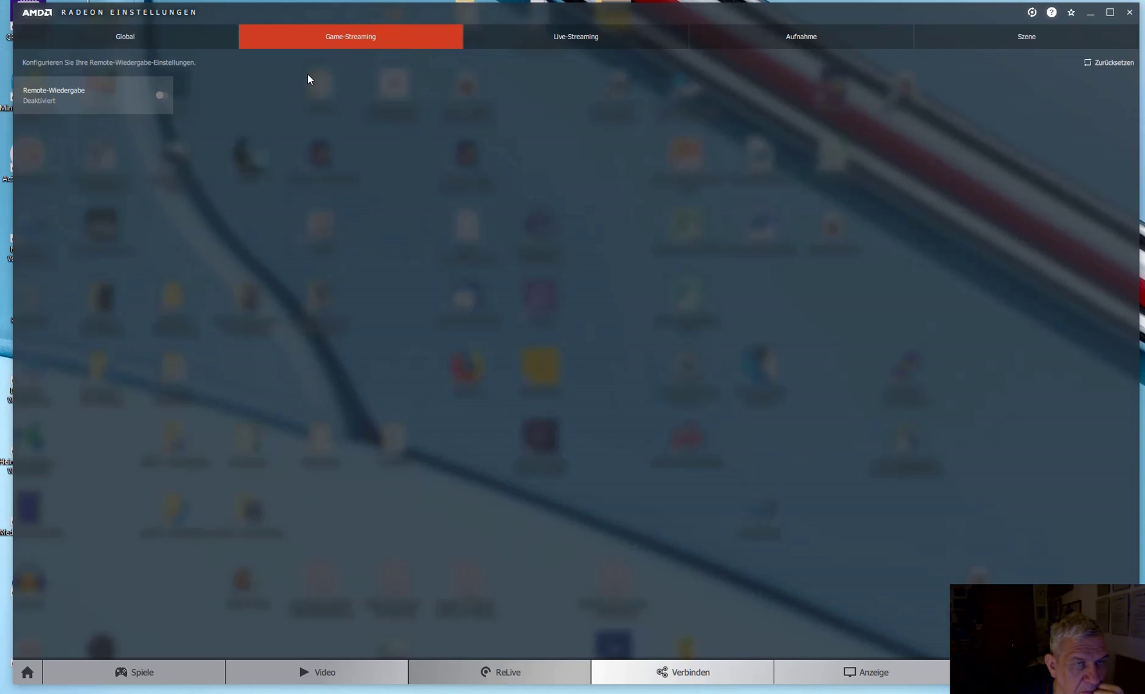
click(533, 38)
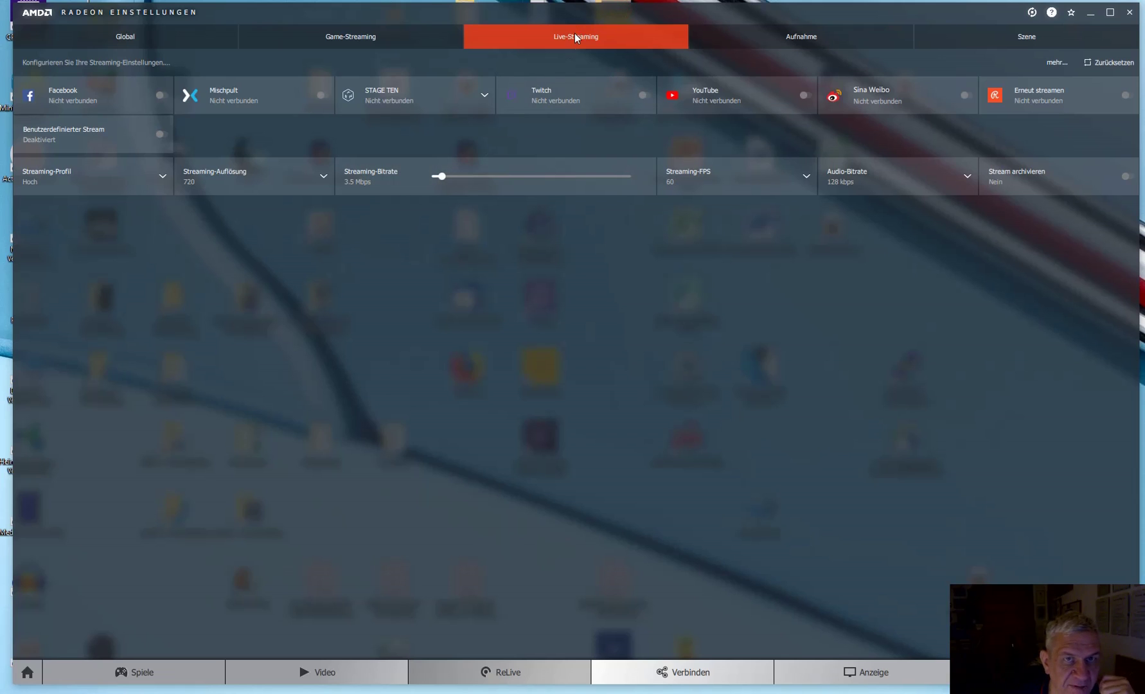
click(792, 37)
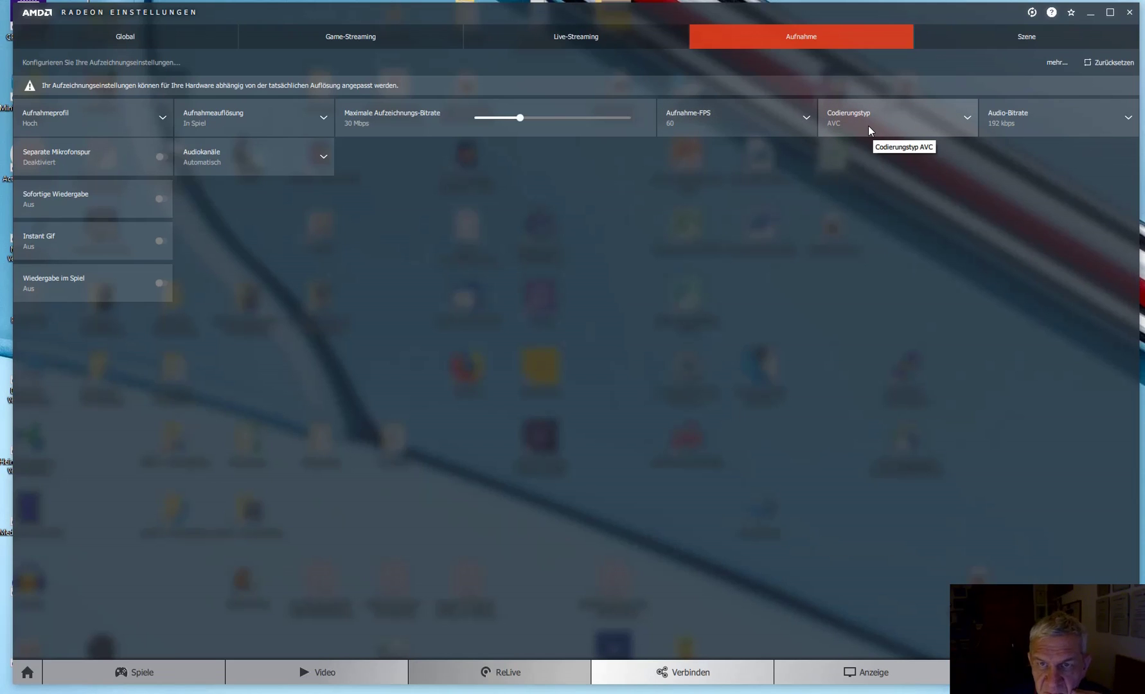
Try the HEVC encoding type for recordings and set it back to AVC
click(967, 119)
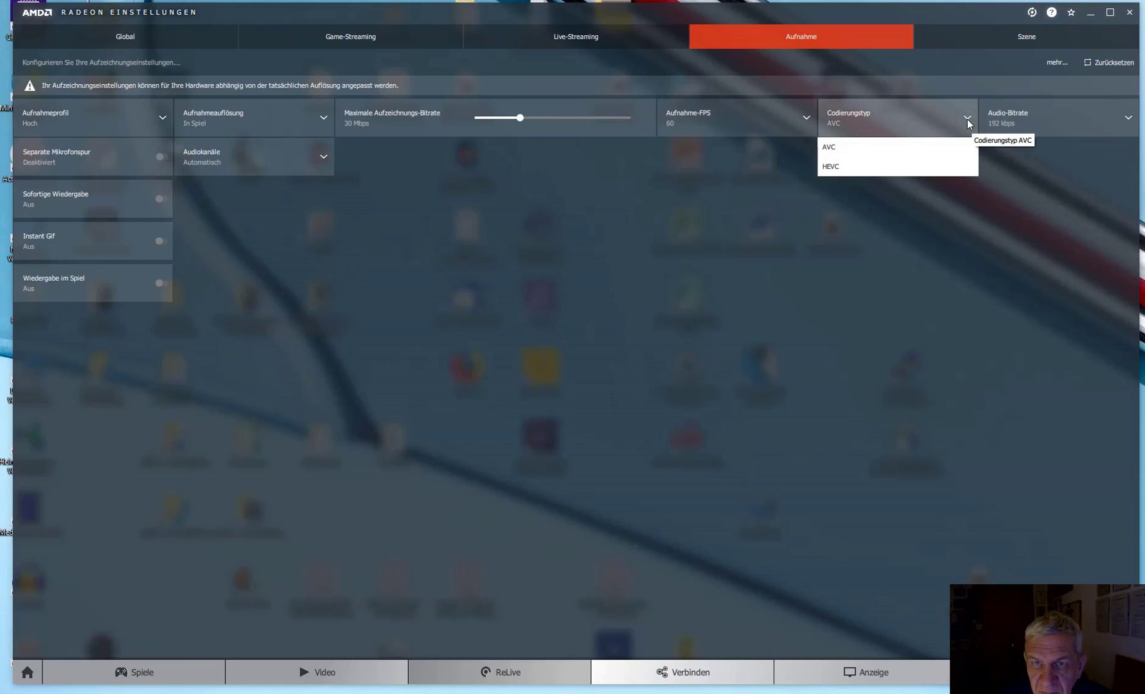
click(839, 167)
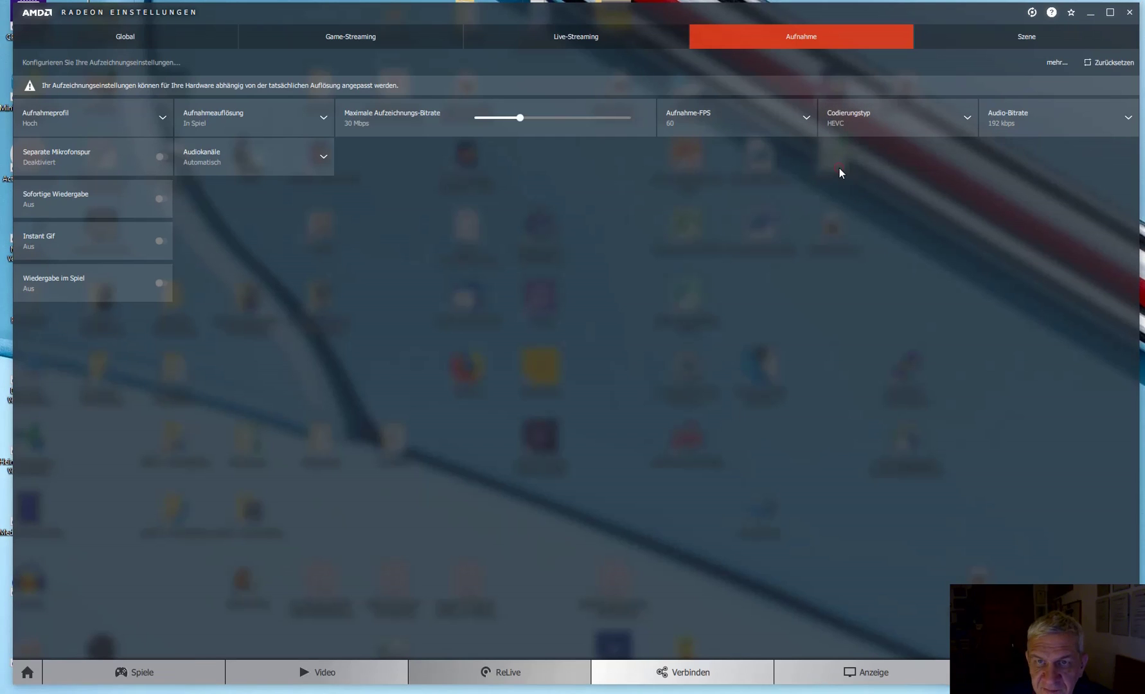
click(969, 119)
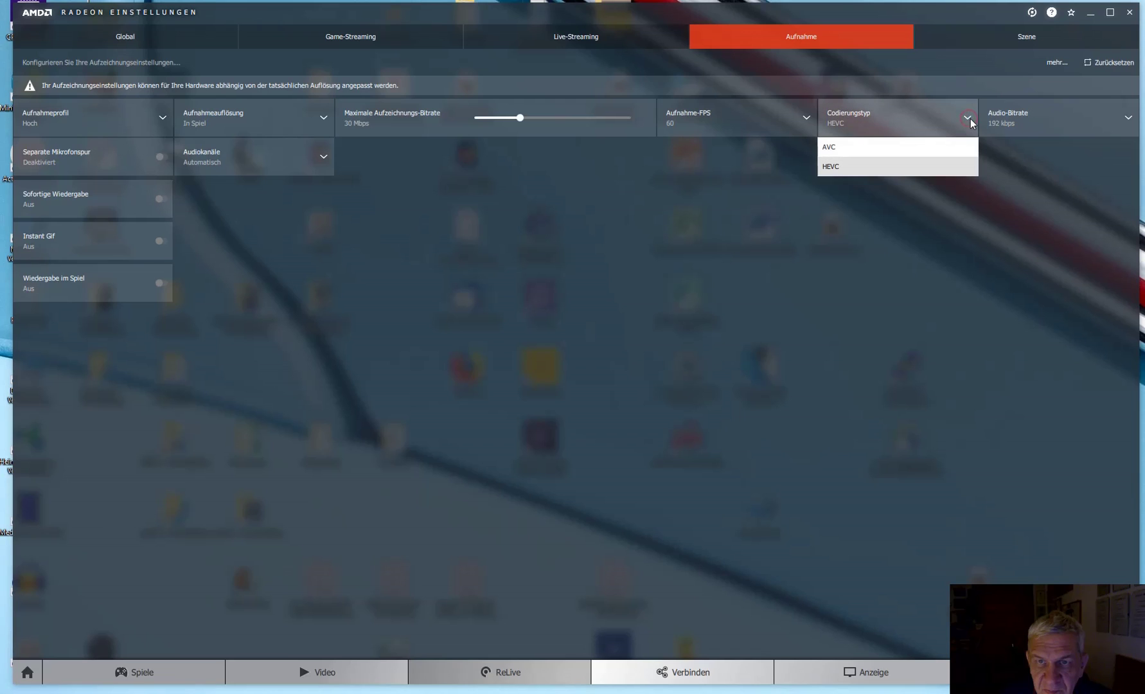
click(869, 145)
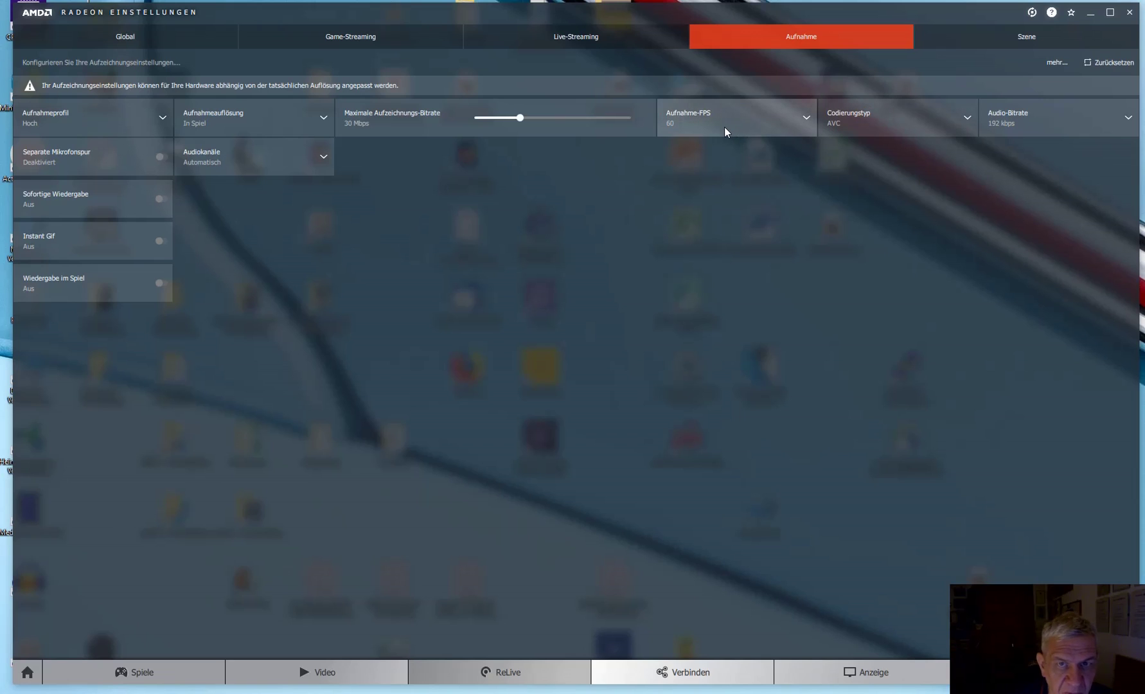
Set the recording frame rate to 30 FPS and the recording resolution to 1080
click(805, 117)
click(680, 146)
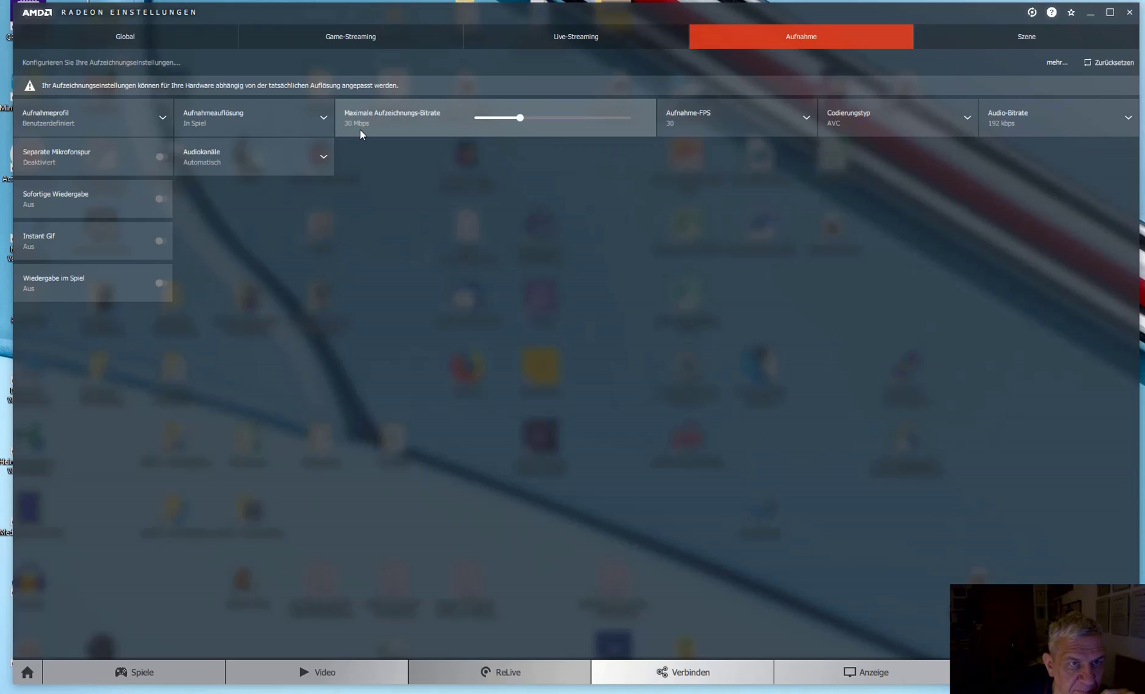
click(323, 117)
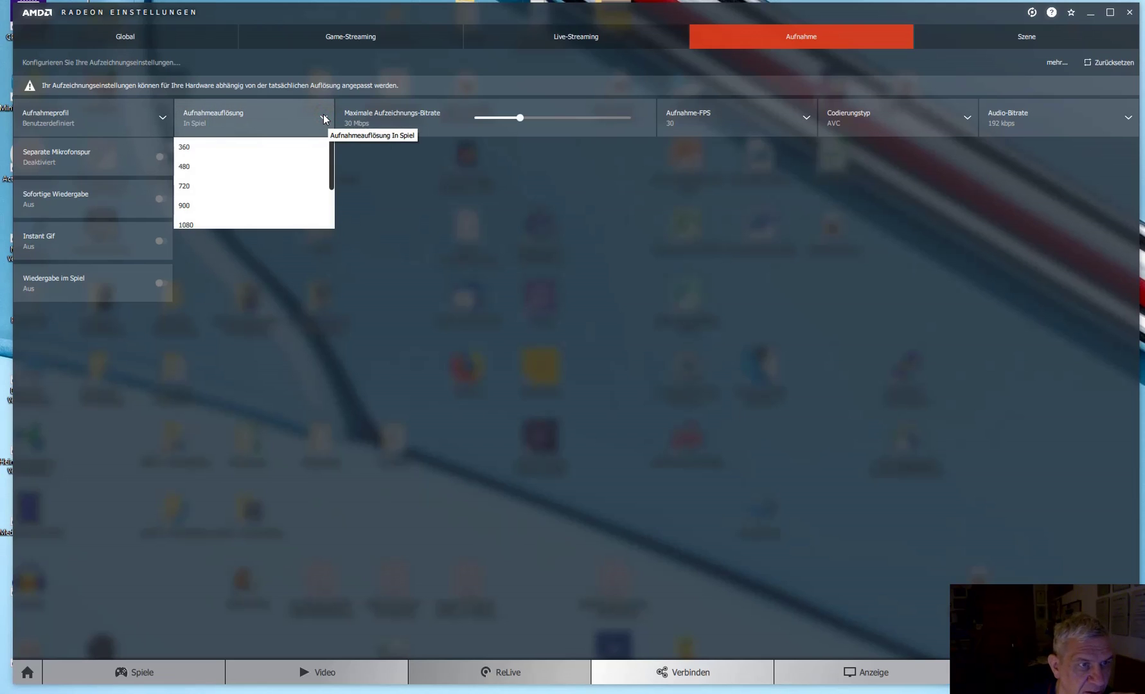
click(214, 224)
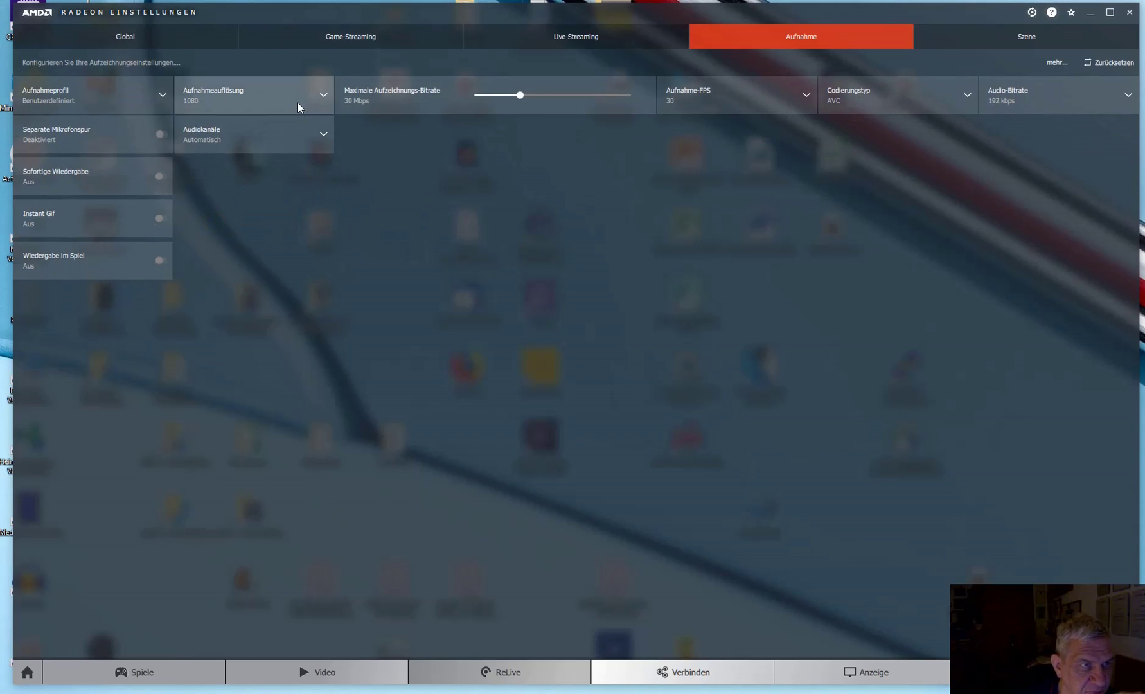
Check the available options for the audio channels and the recording profile without changing them
click(324, 135)
click(320, 133)
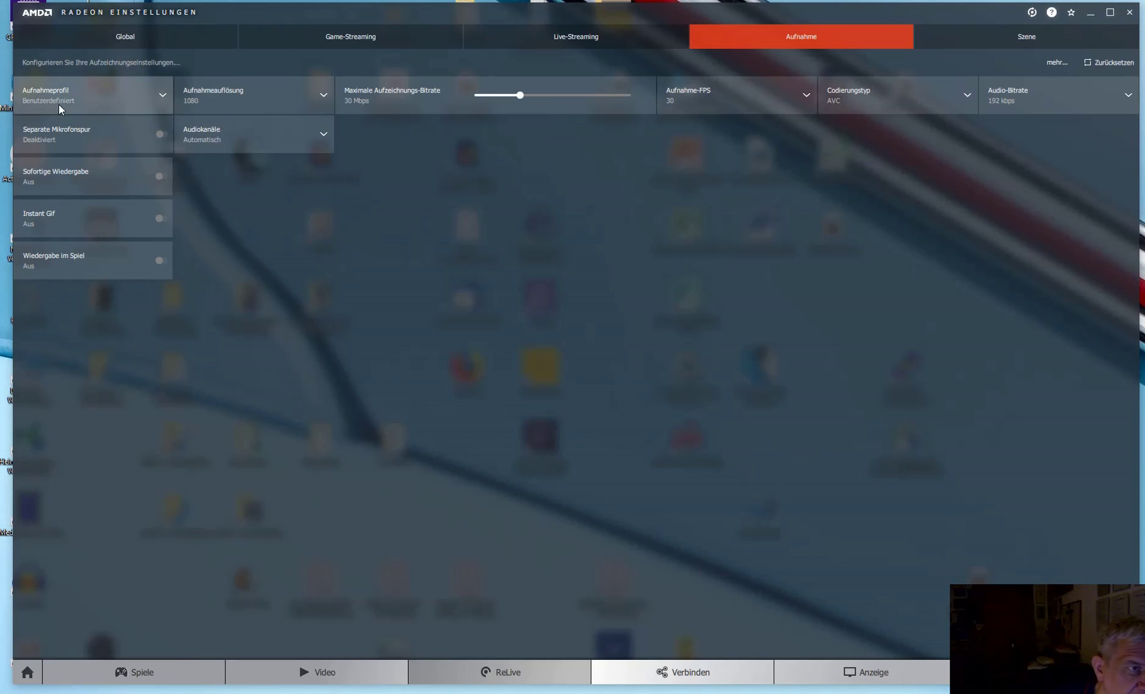
click(164, 97)
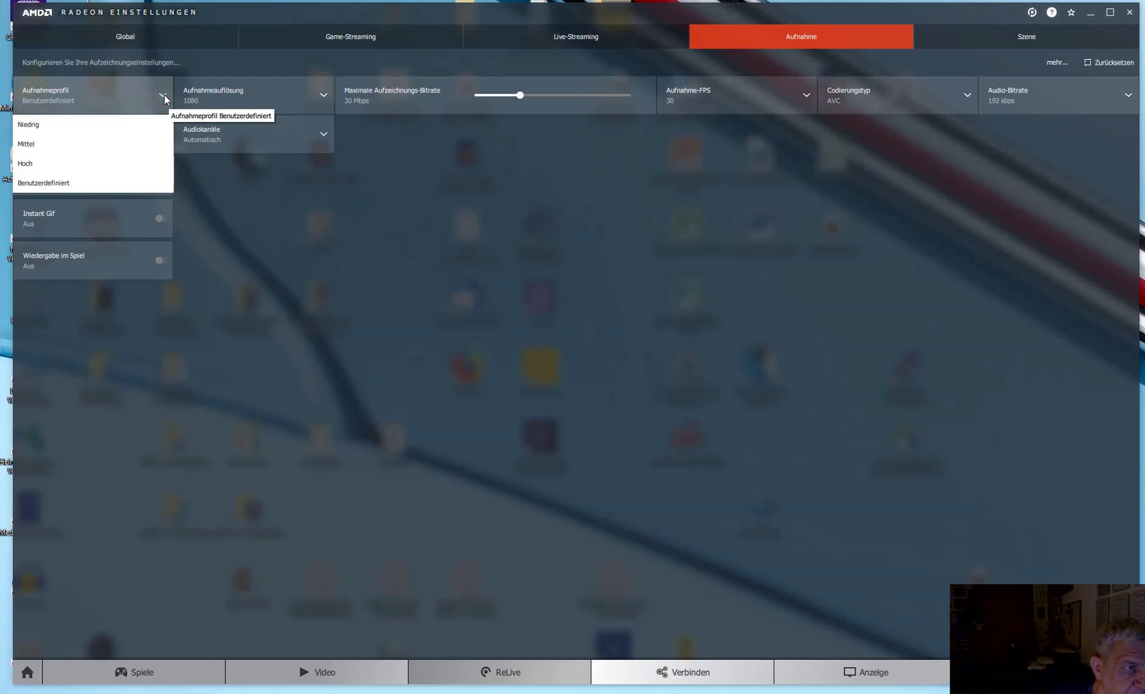
click(164, 95)
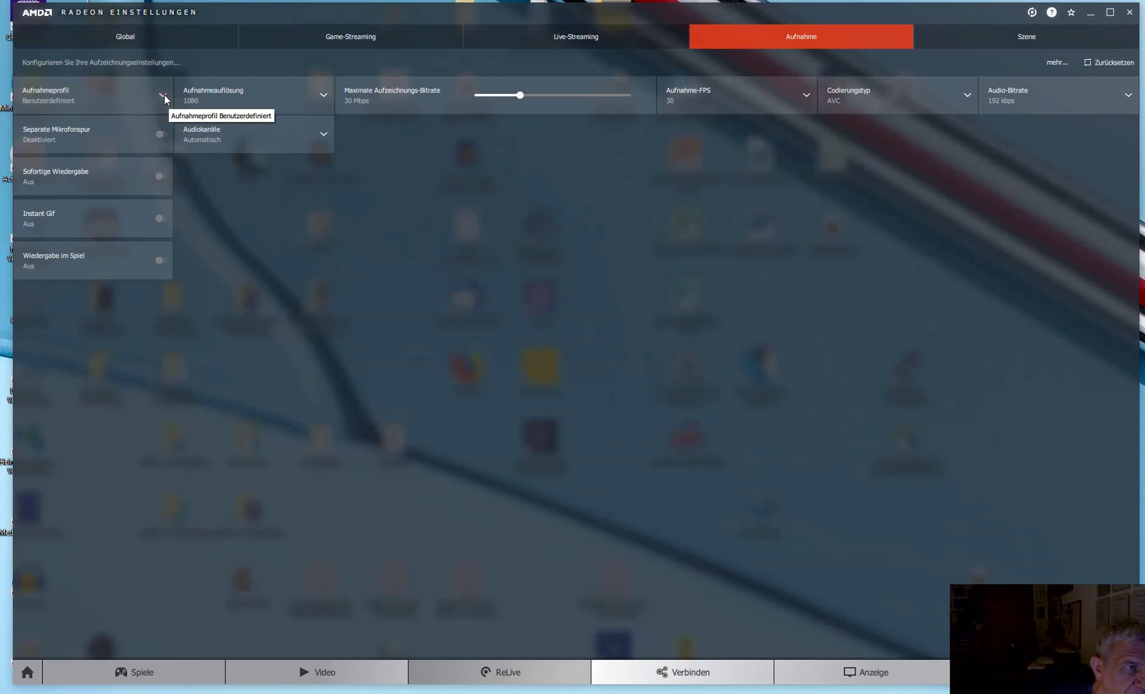
Try in-game replay, Instant Gif and instant replay, switching each one on and off again
click(161, 260)
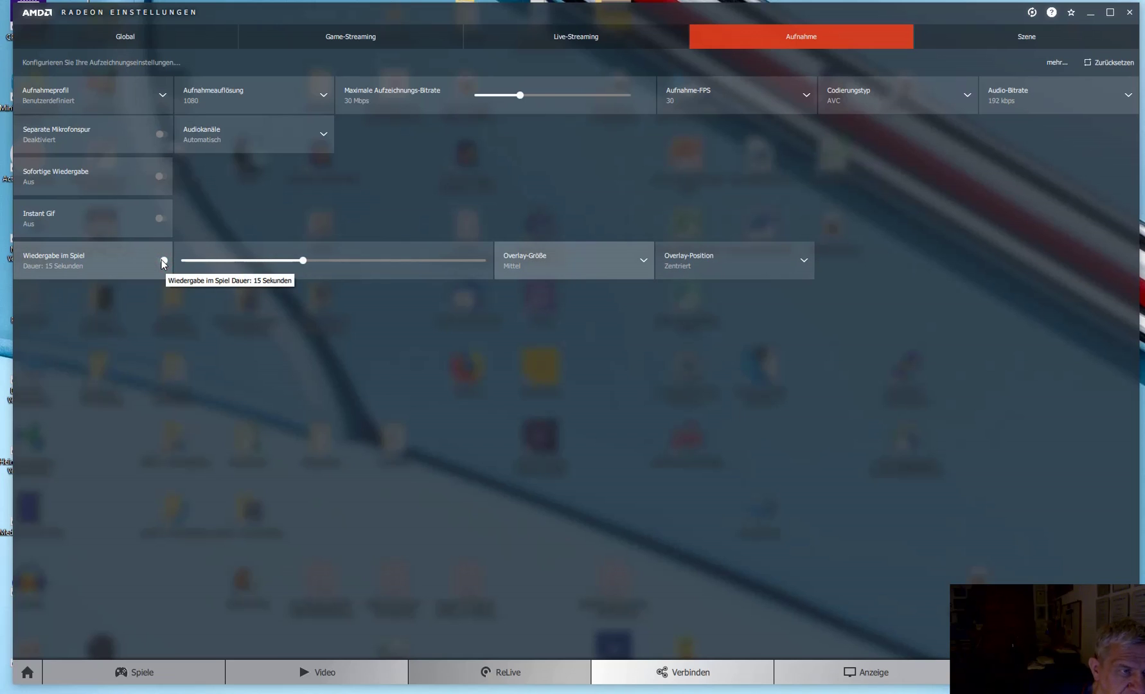
click(162, 260)
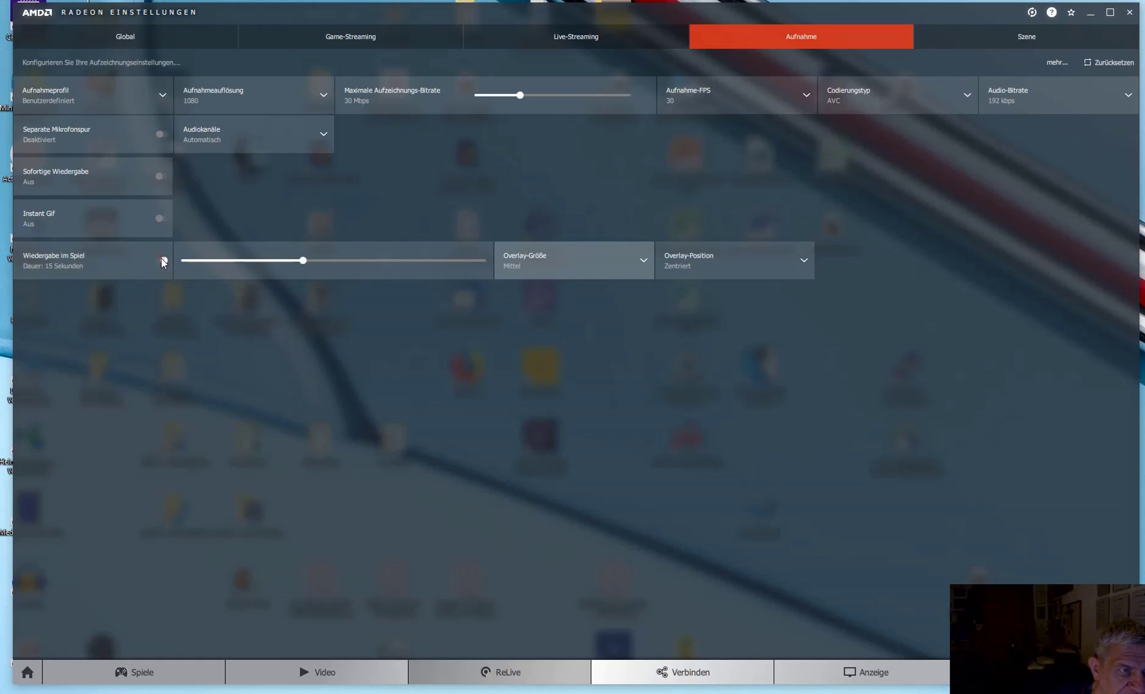
click(160, 217)
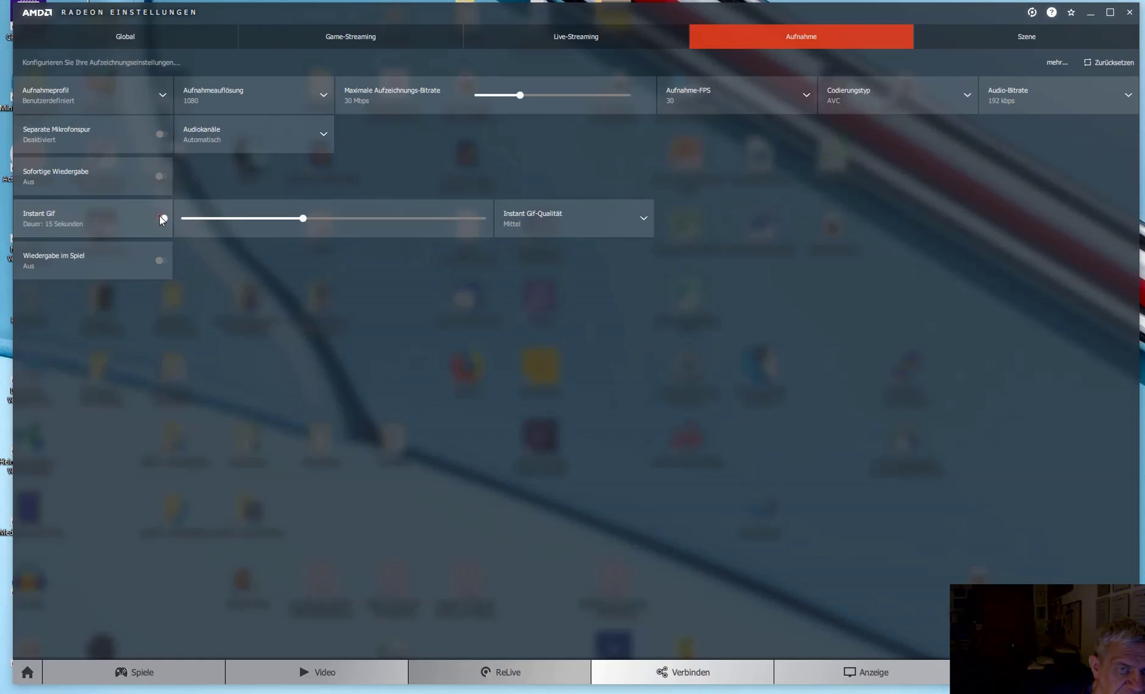
click(159, 217)
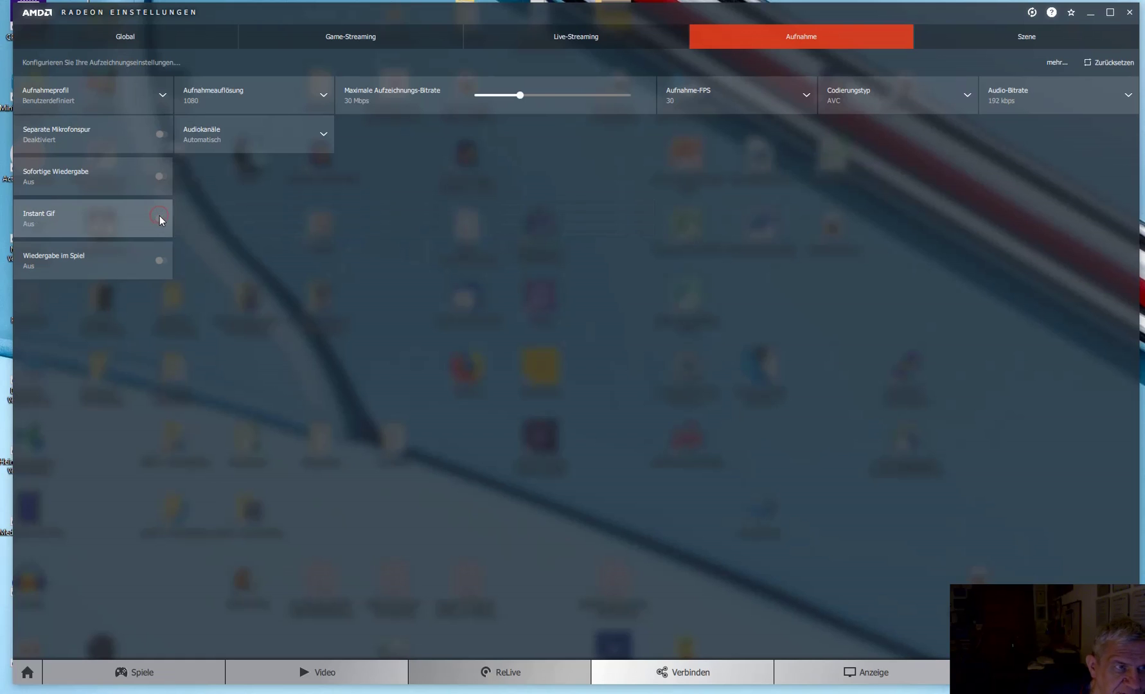
click(160, 176)
click(160, 177)
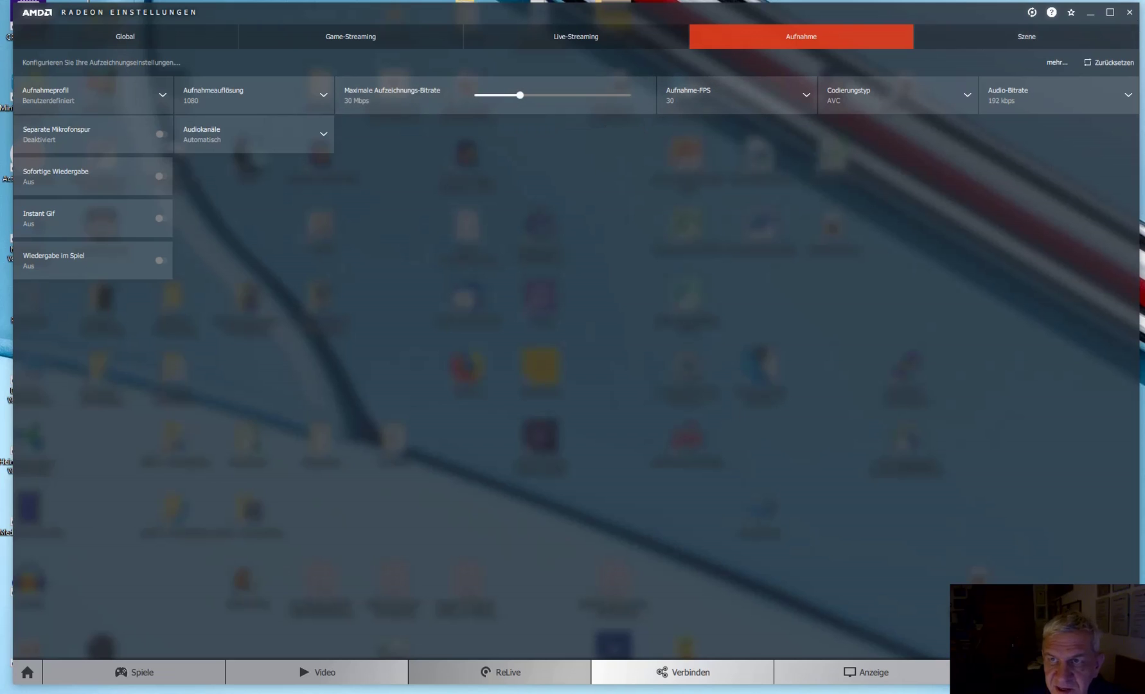
Explore the ReLive scene settings, trying the advanced mode and timer toggles and checking the indicator position choices
click(1062, 37)
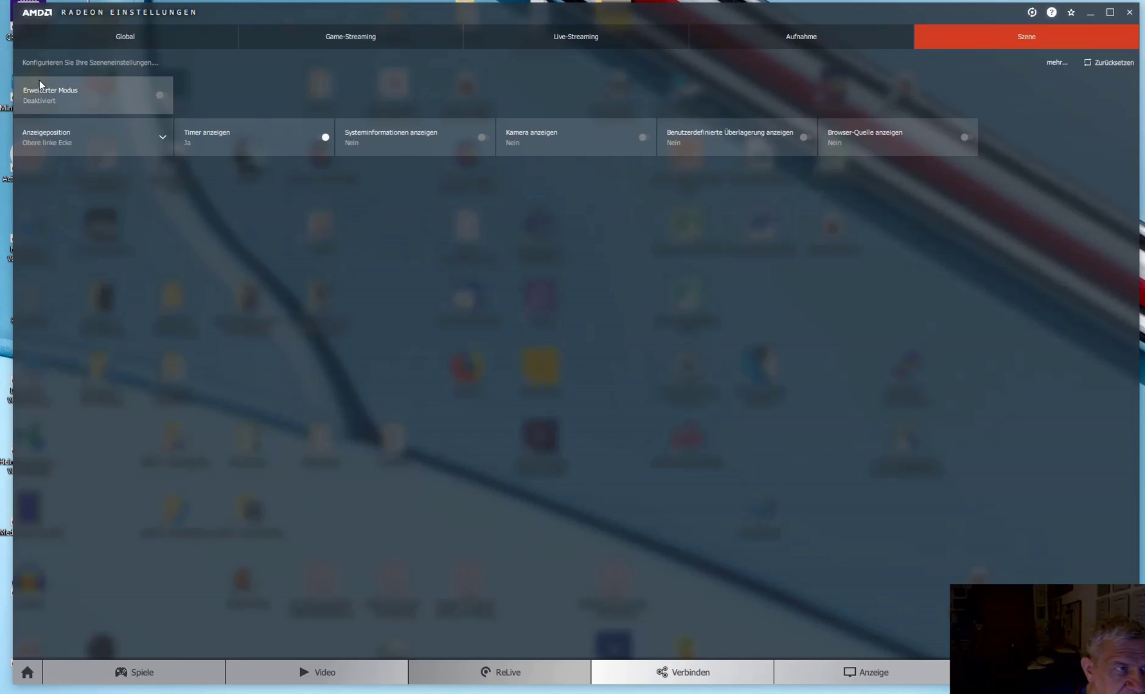
click(130, 96)
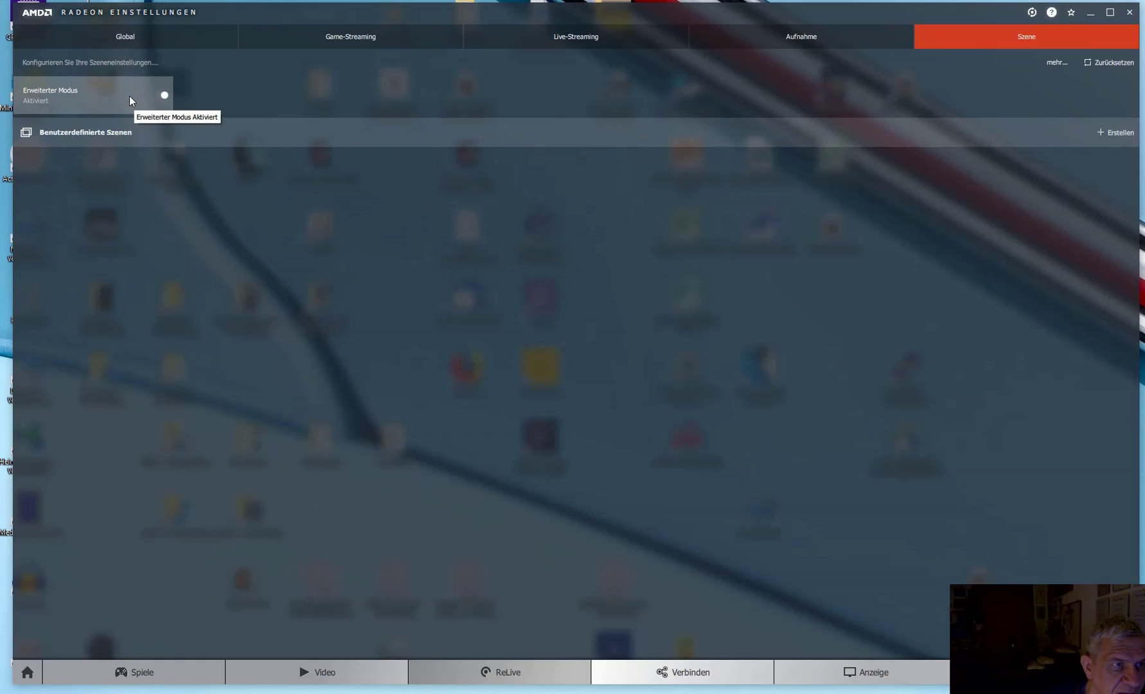
click(129, 96)
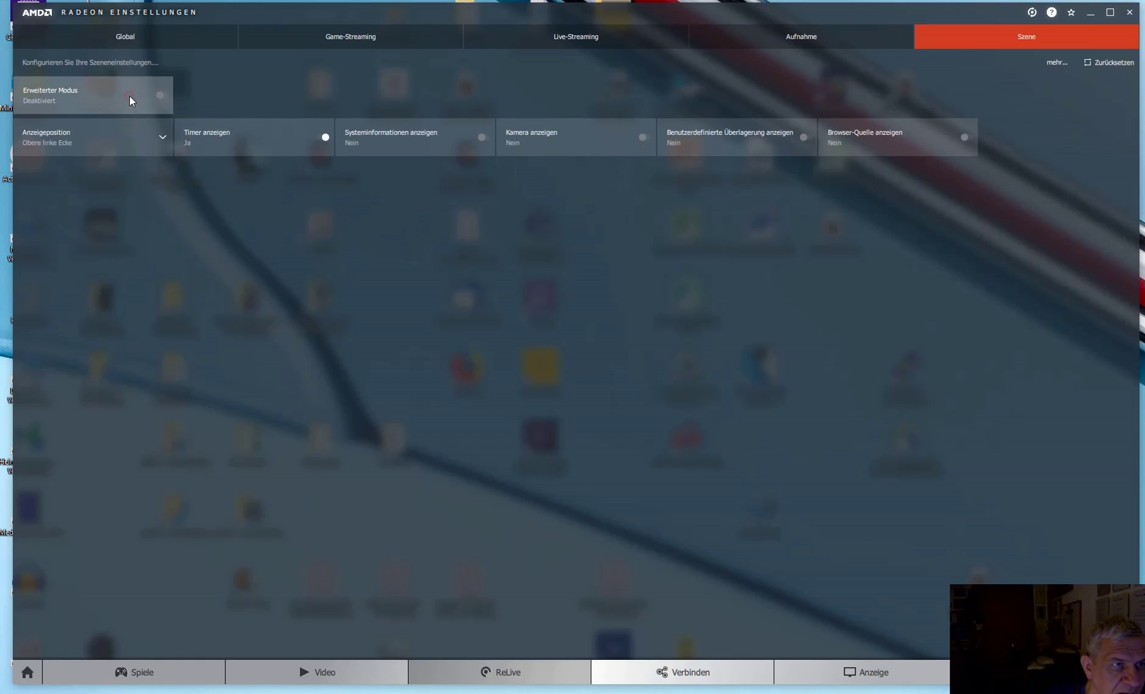
click(108, 138)
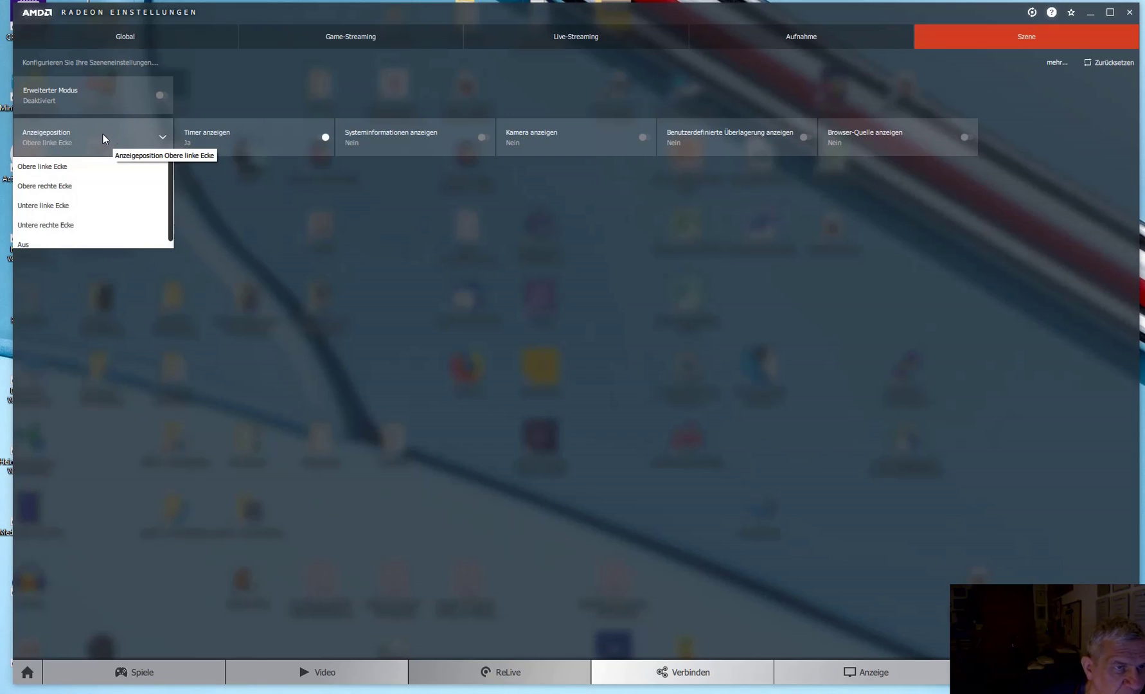
click(237, 141)
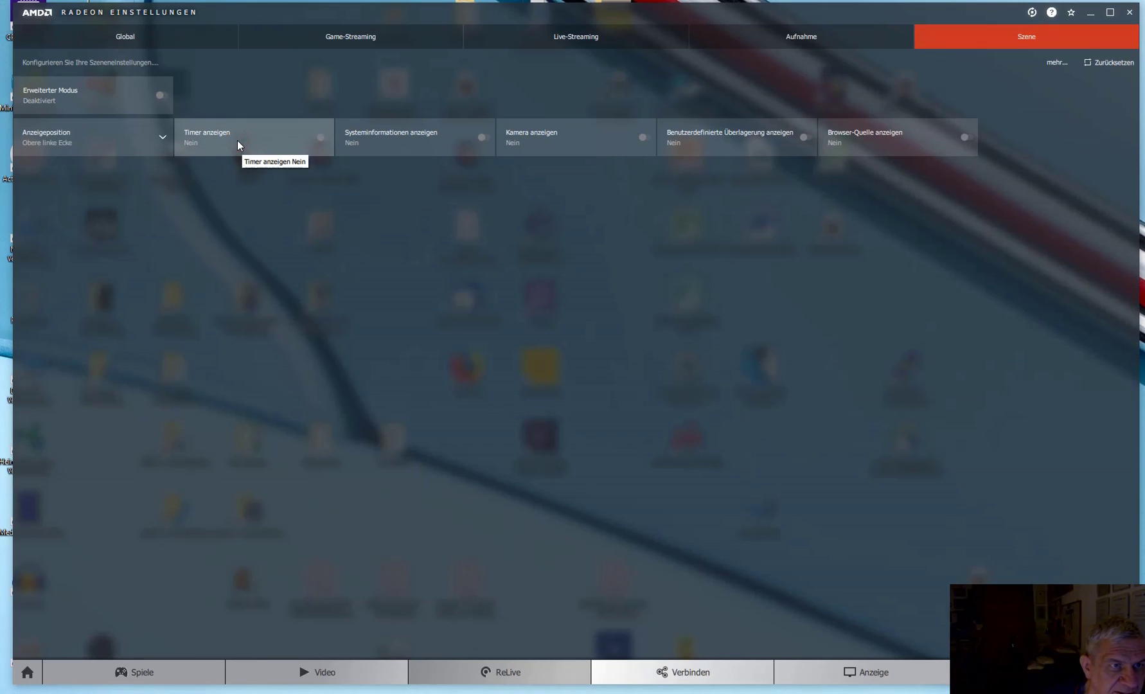
click(321, 140)
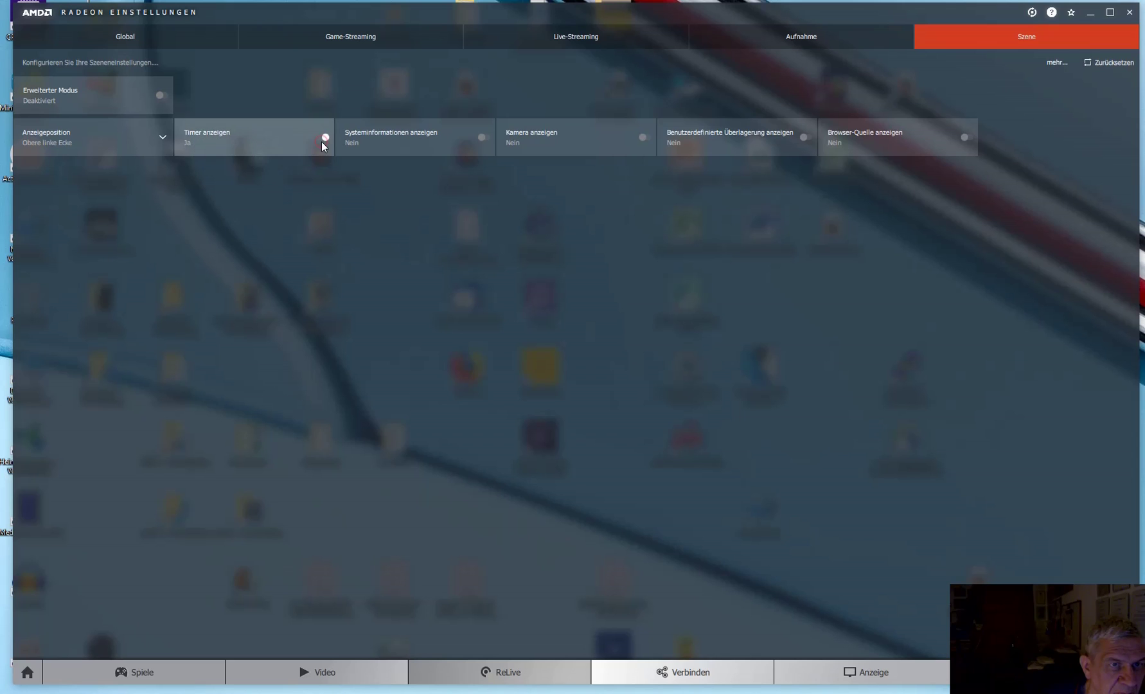
Enable the system information and camera displays in the scene
click(403, 142)
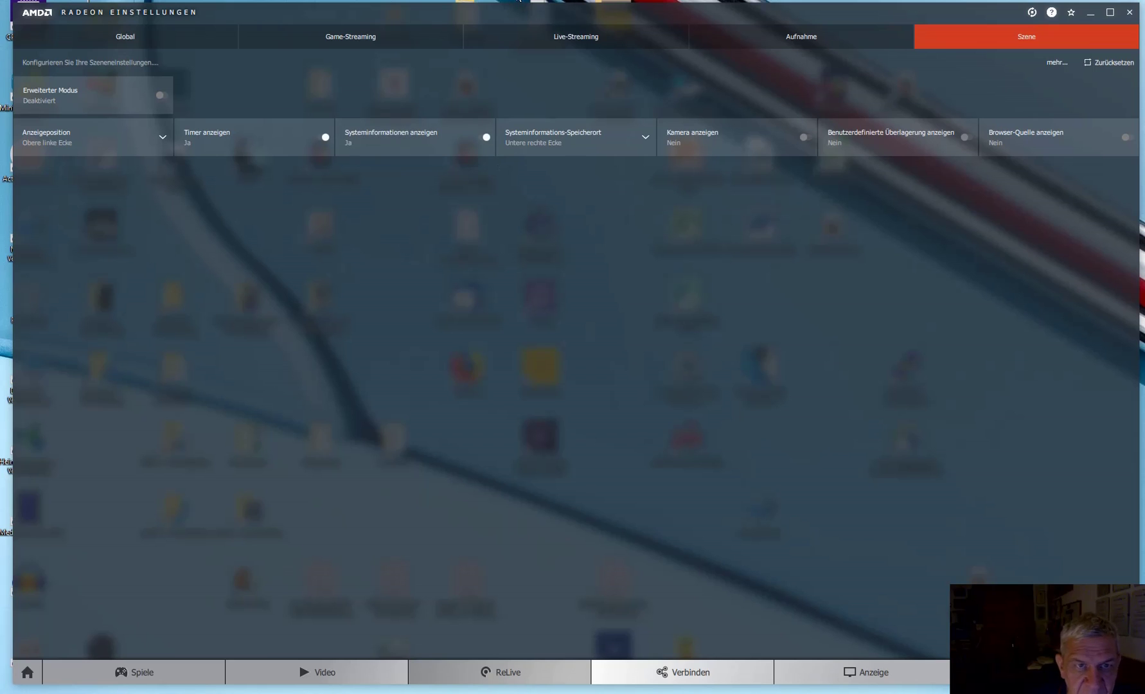
click(569, 139)
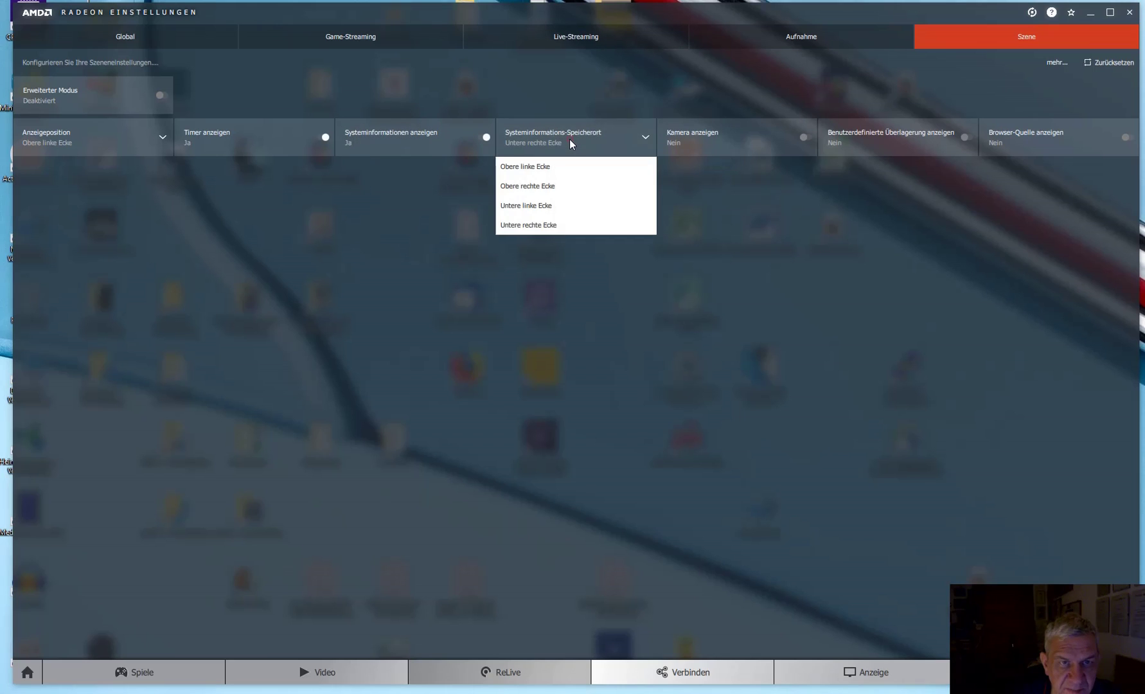
click(722, 148)
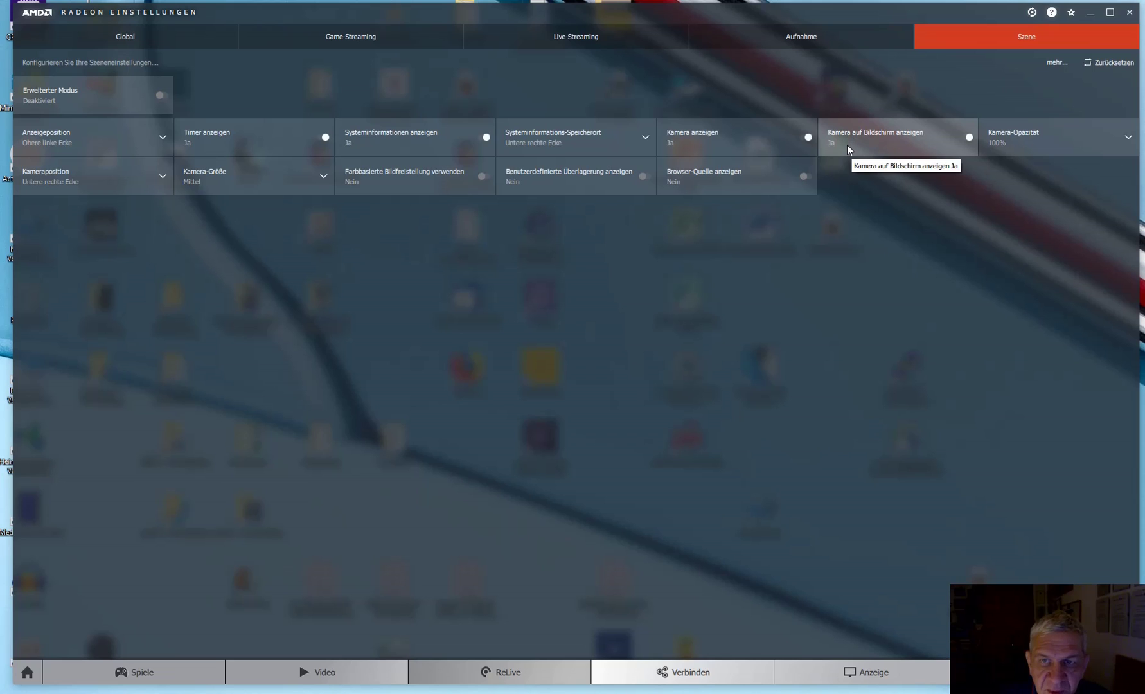
Enable the browser source display in the scene and check its width and Y-position settings
click(735, 183)
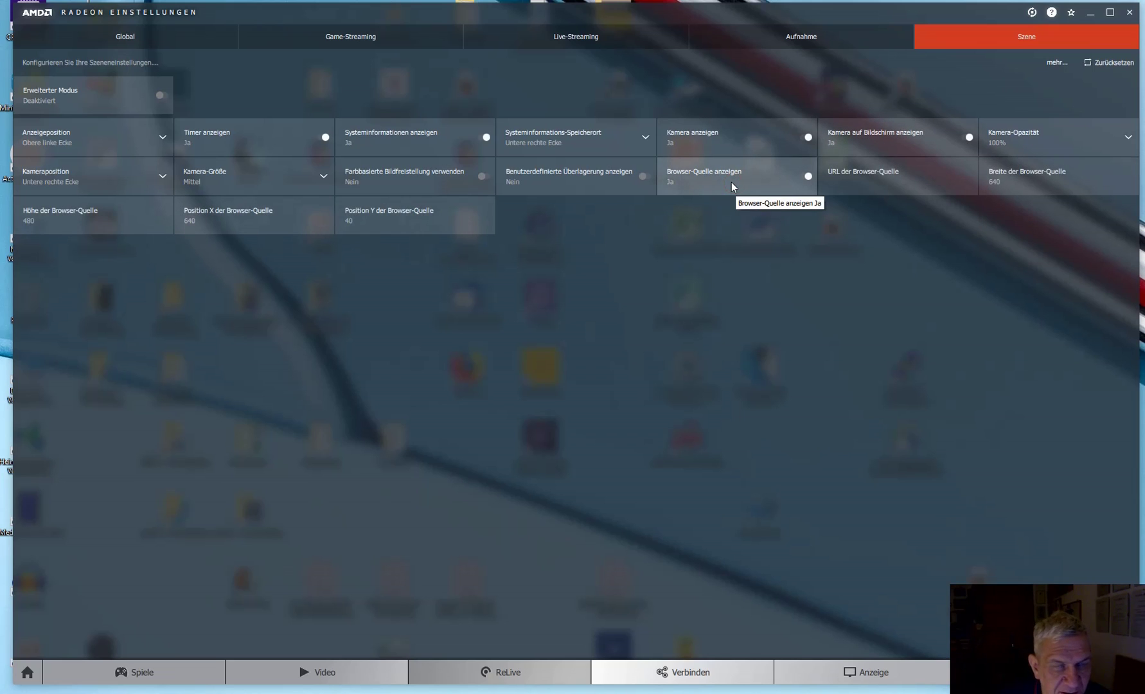
click(376, 216)
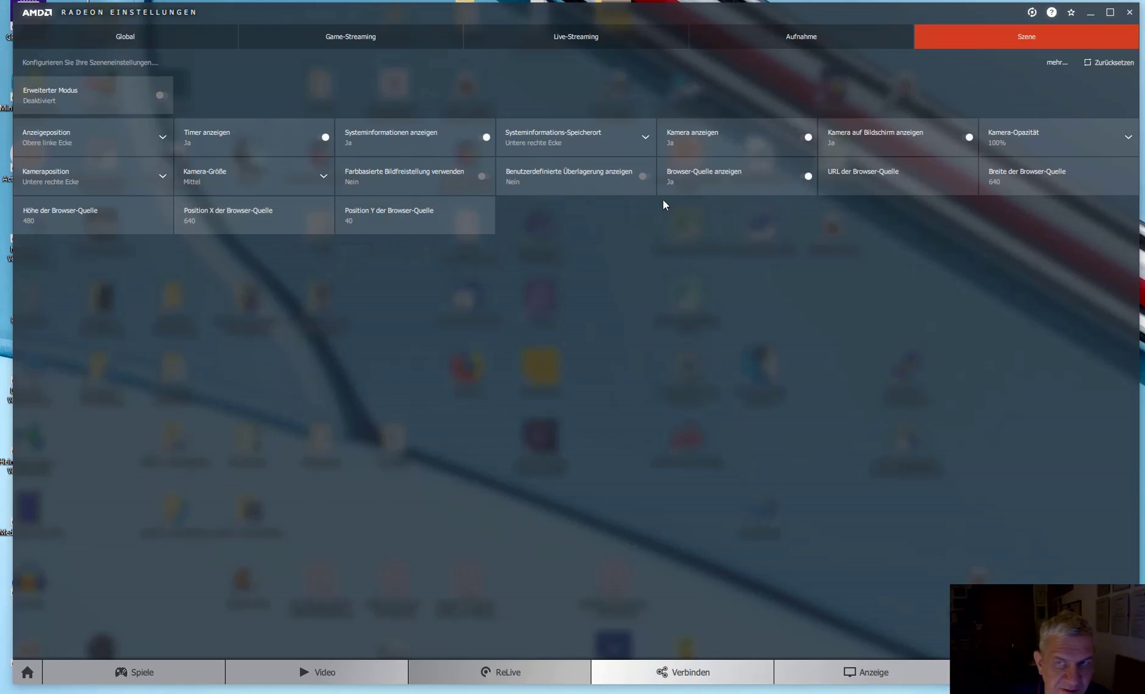
click(1047, 171)
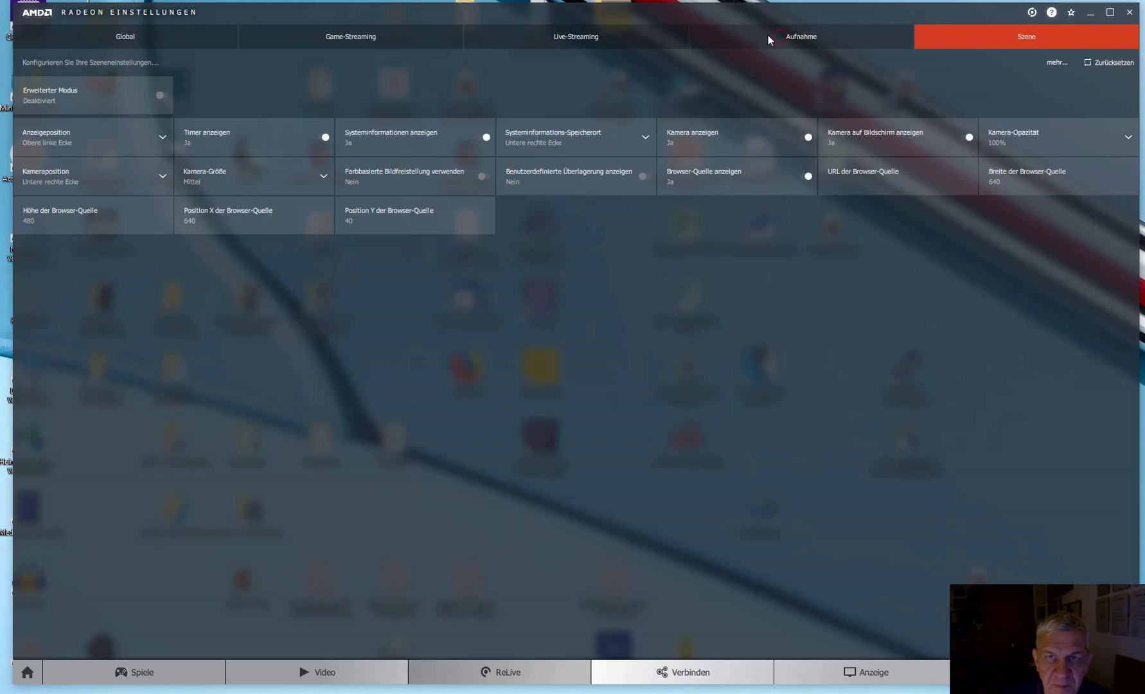
Review the ReLive recording, live-streaming, game-streaming and global settings pages
click(809, 38)
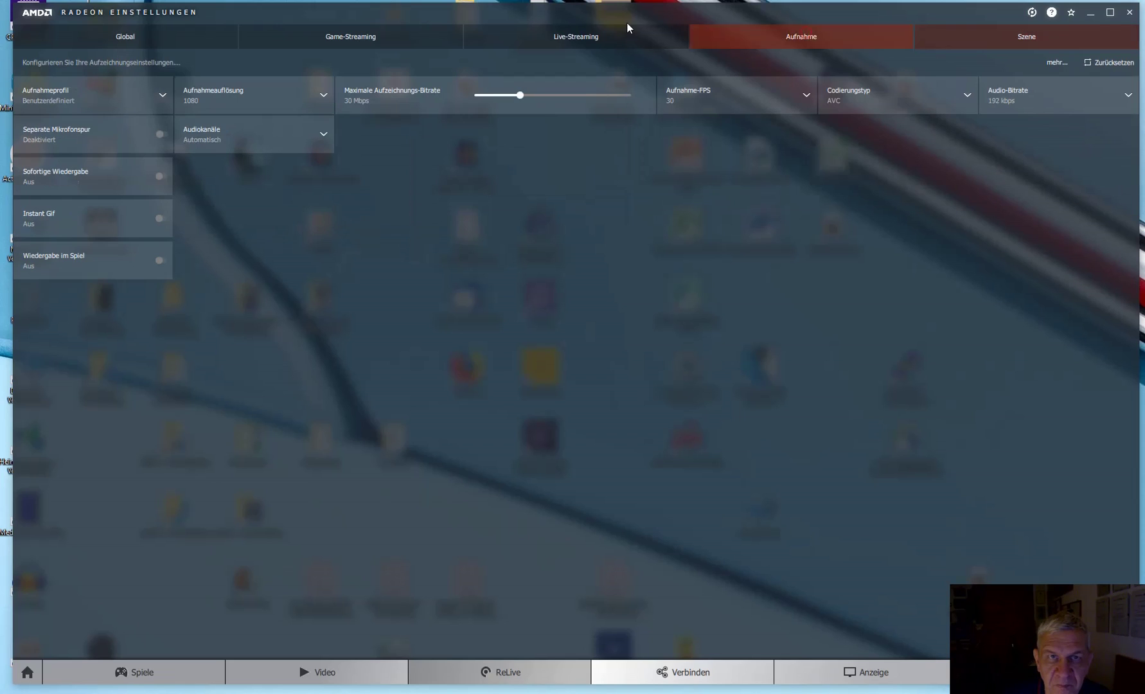
click(572, 37)
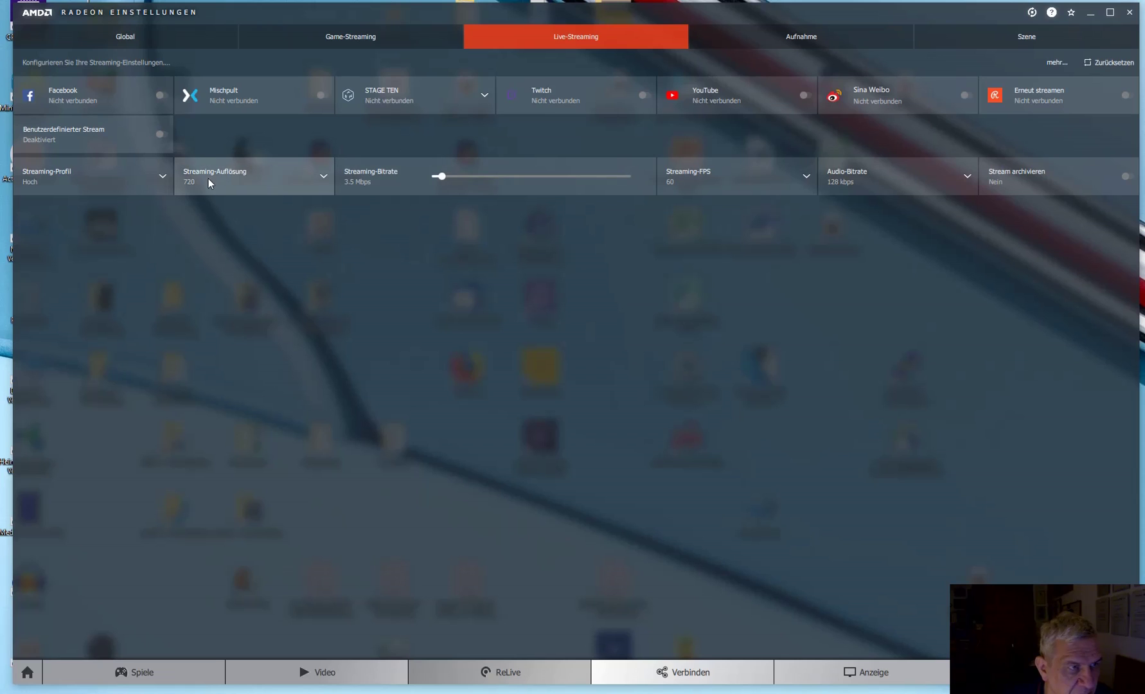
click(421, 37)
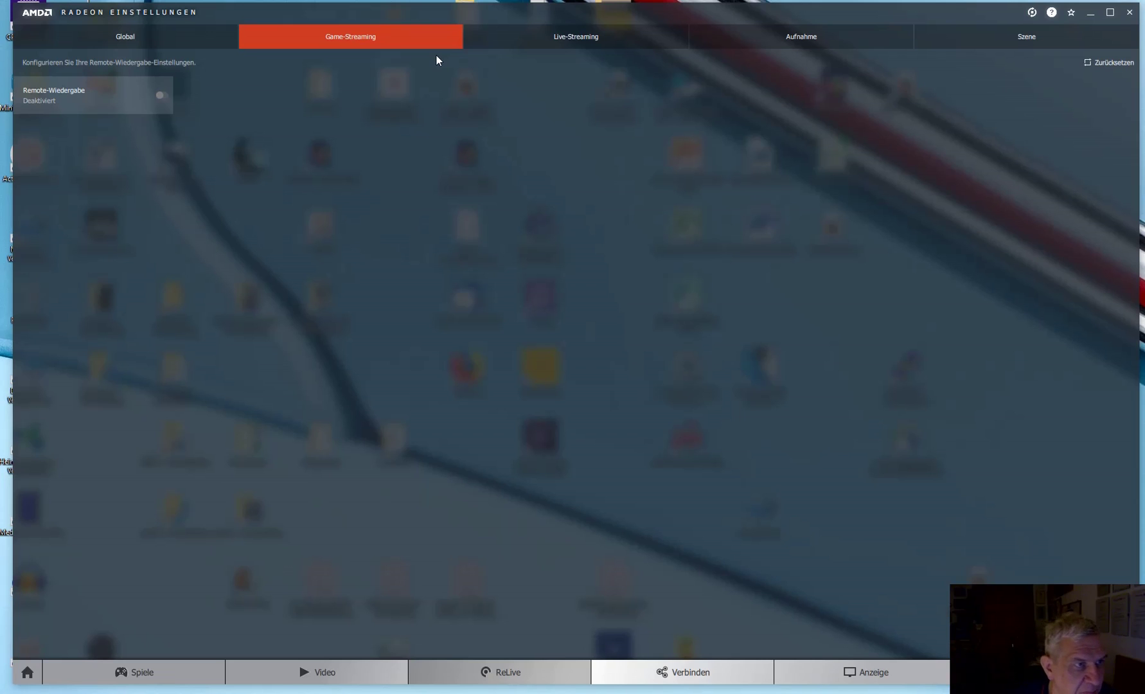
click(192, 36)
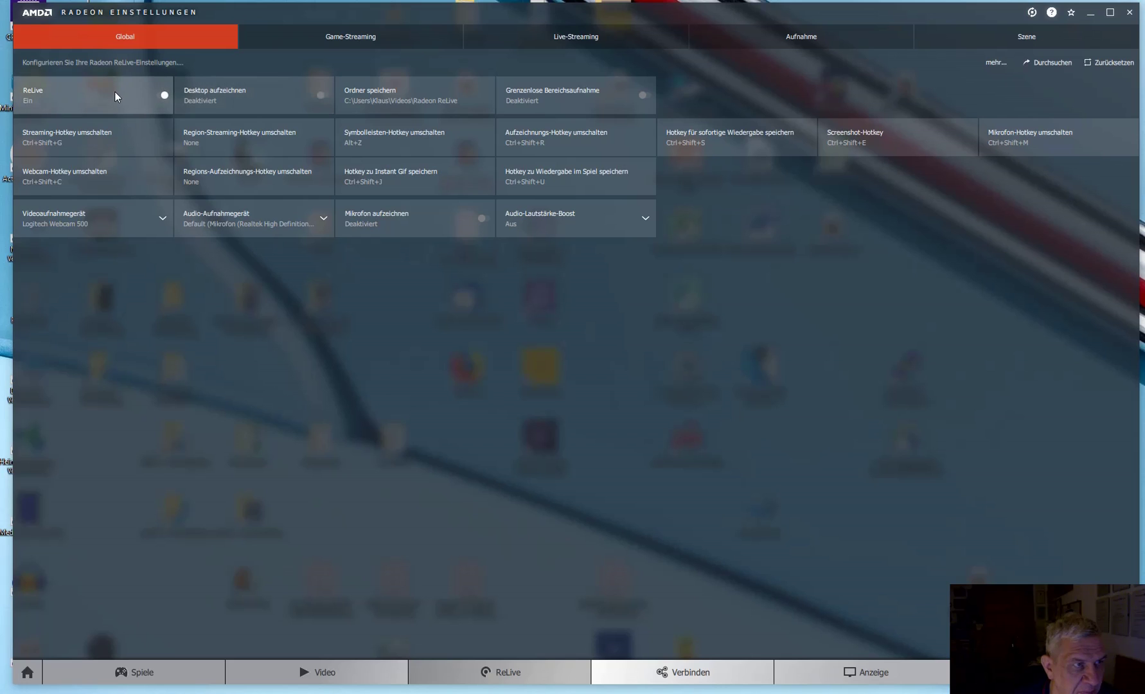
Demonstrate the ReLive main switch by toggling it off and on, leaving ReLive switched off
click(155, 97)
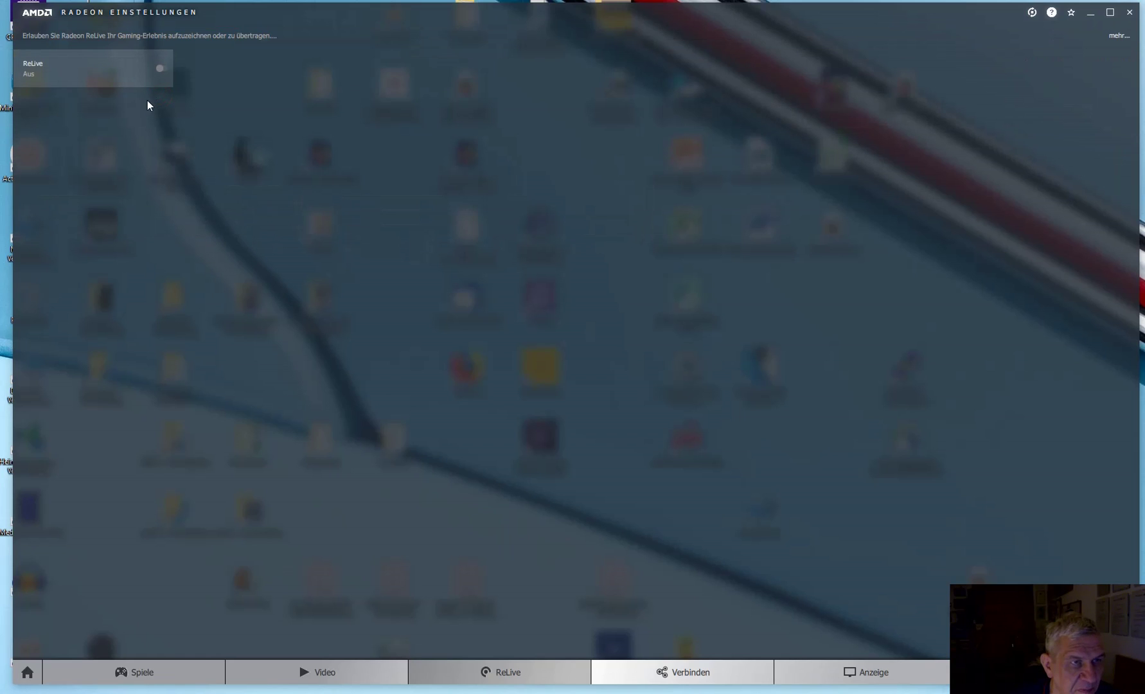
click(154, 75)
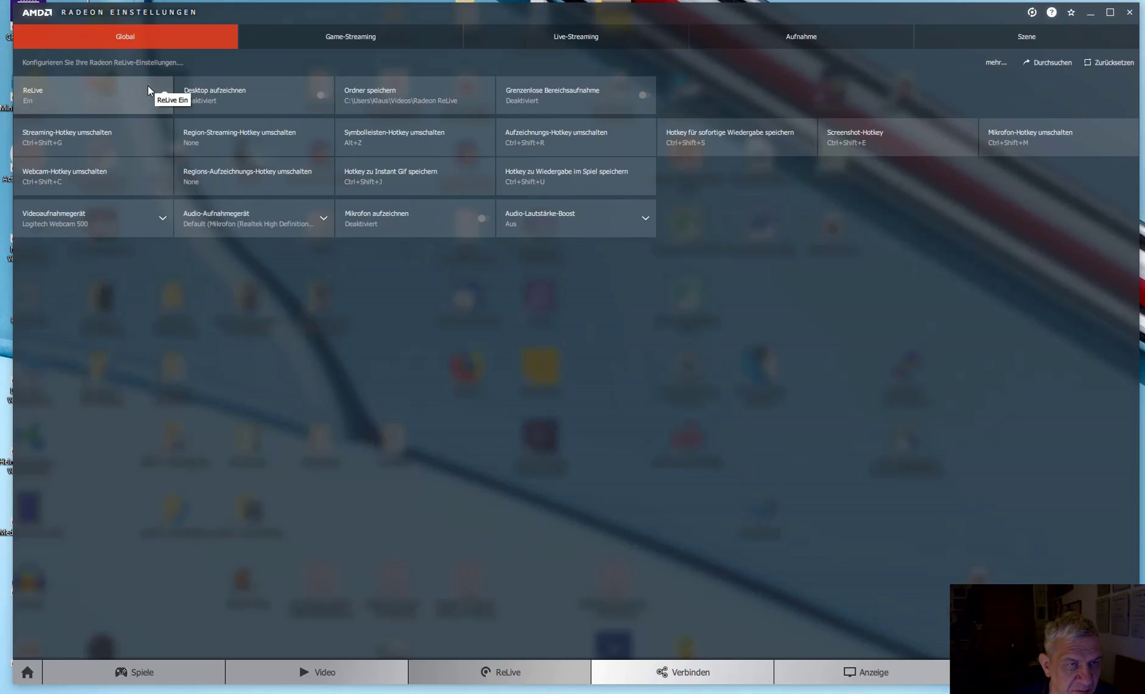
click(148, 86)
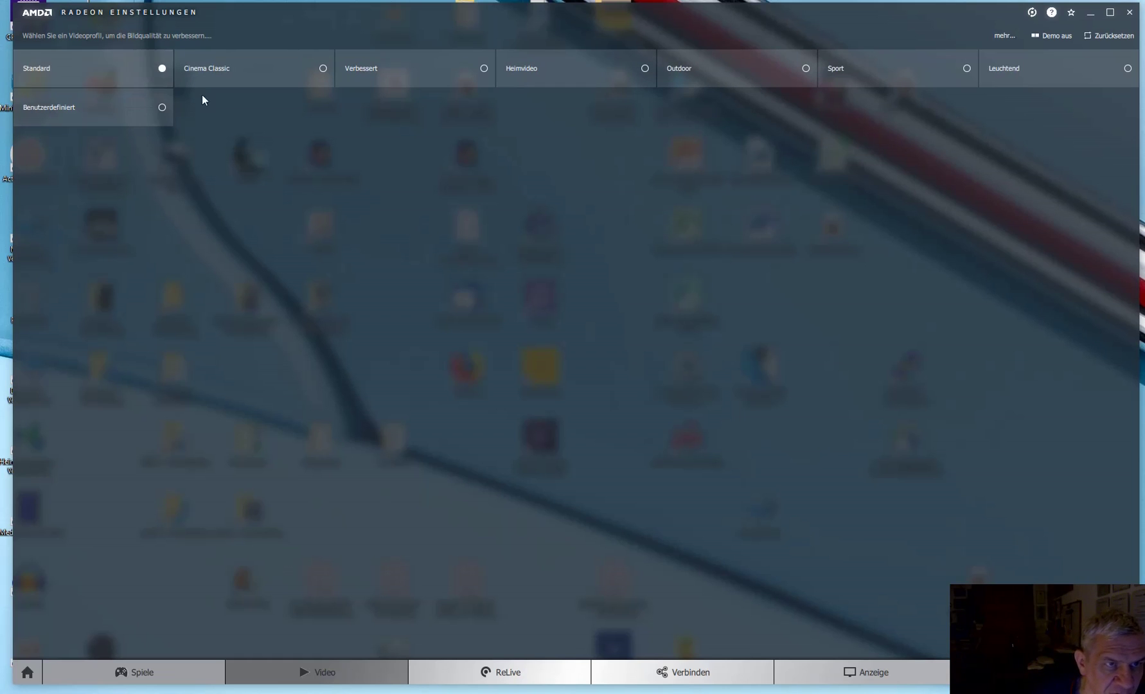
Try the Cinema Classic and custom video profiles and return to the Standard profile
click(245, 75)
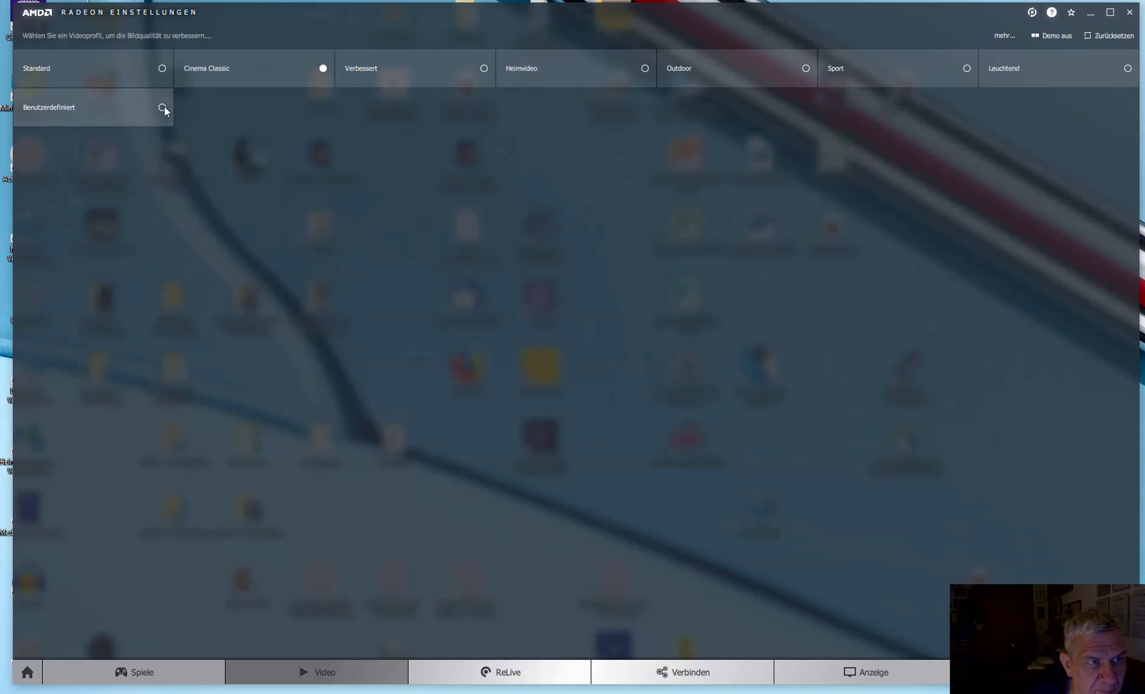
click(141, 107)
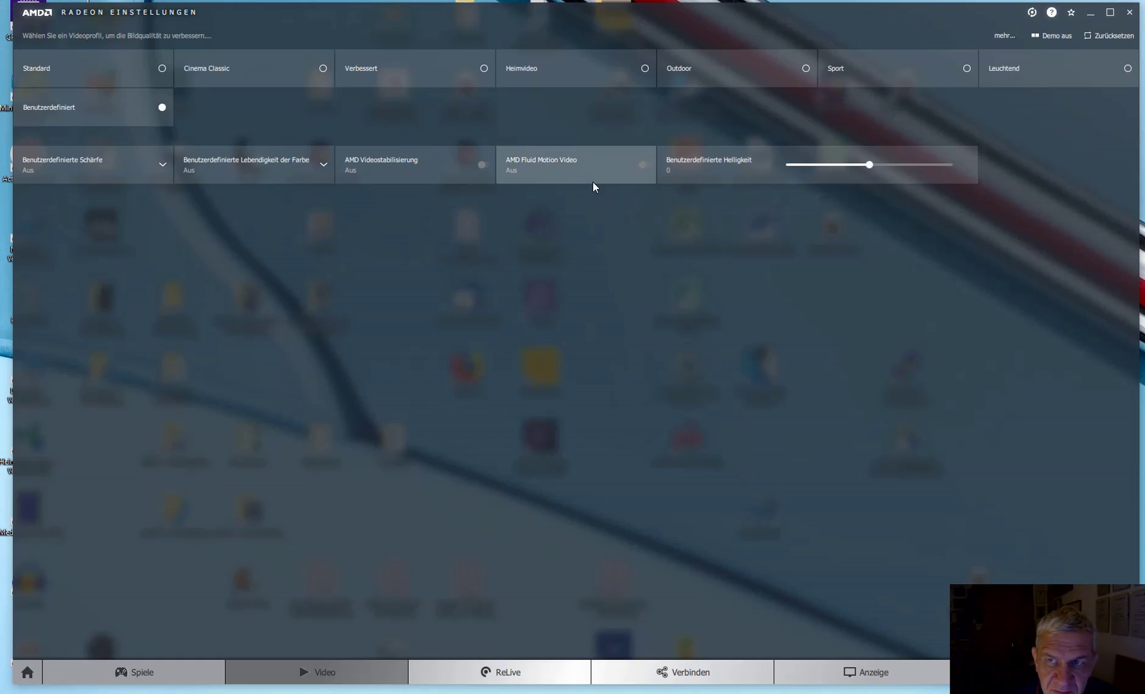
click(132, 67)
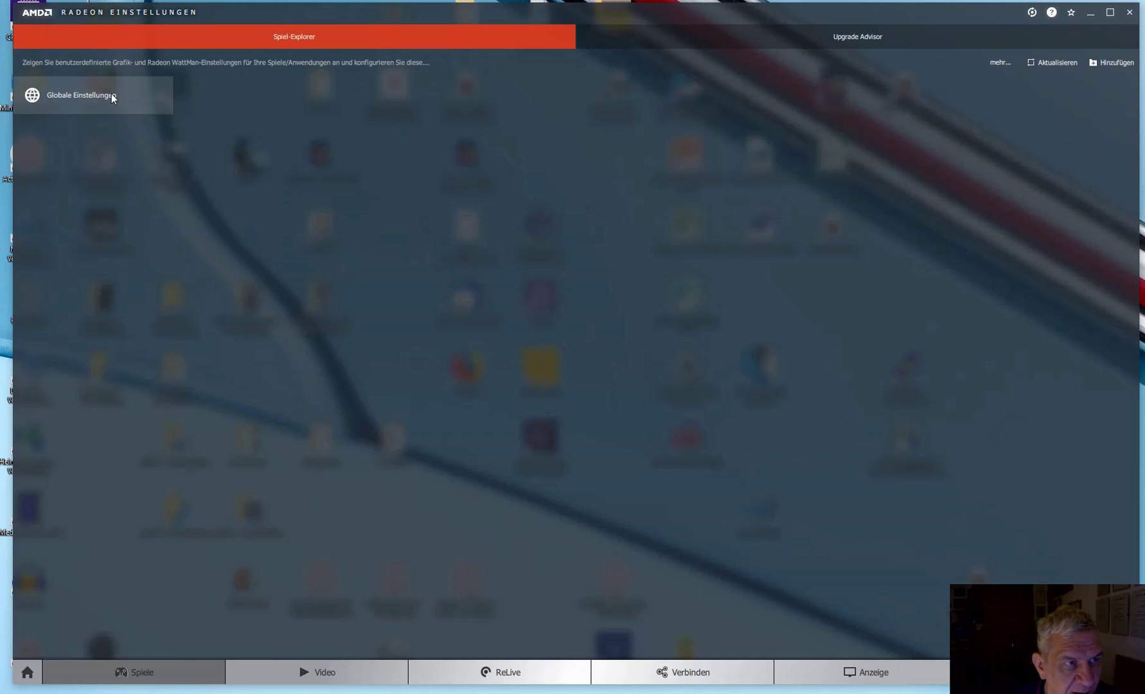
Review the global game settings for graphics, WattMan and performance monitoring
click(86, 95)
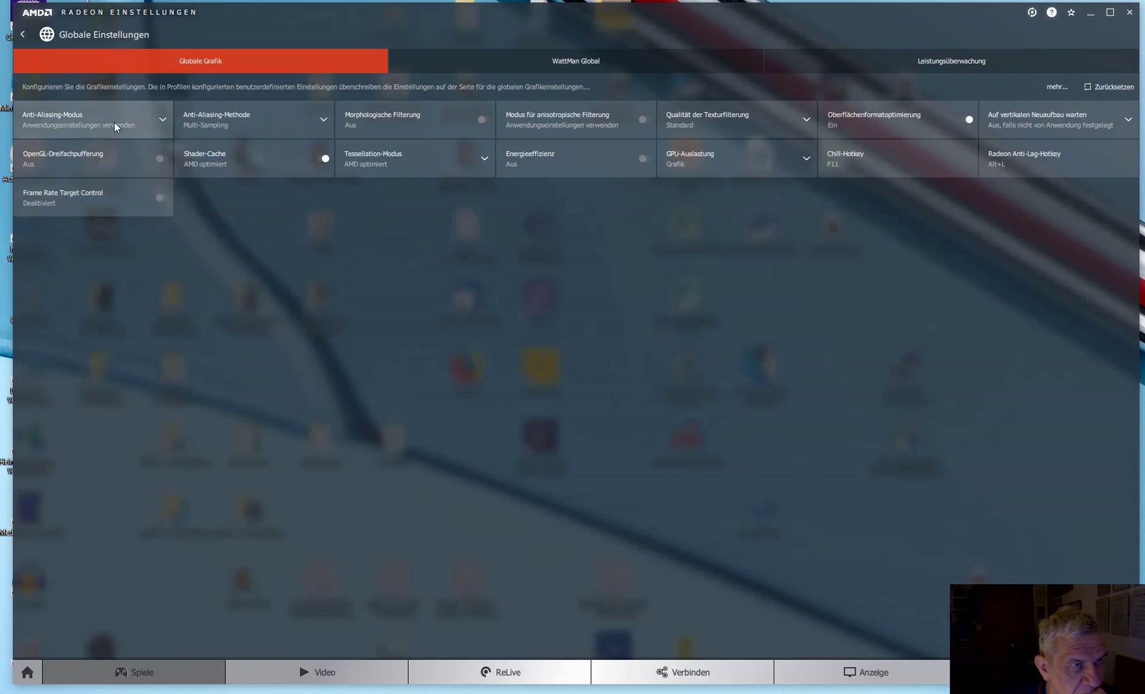
click(531, 65)
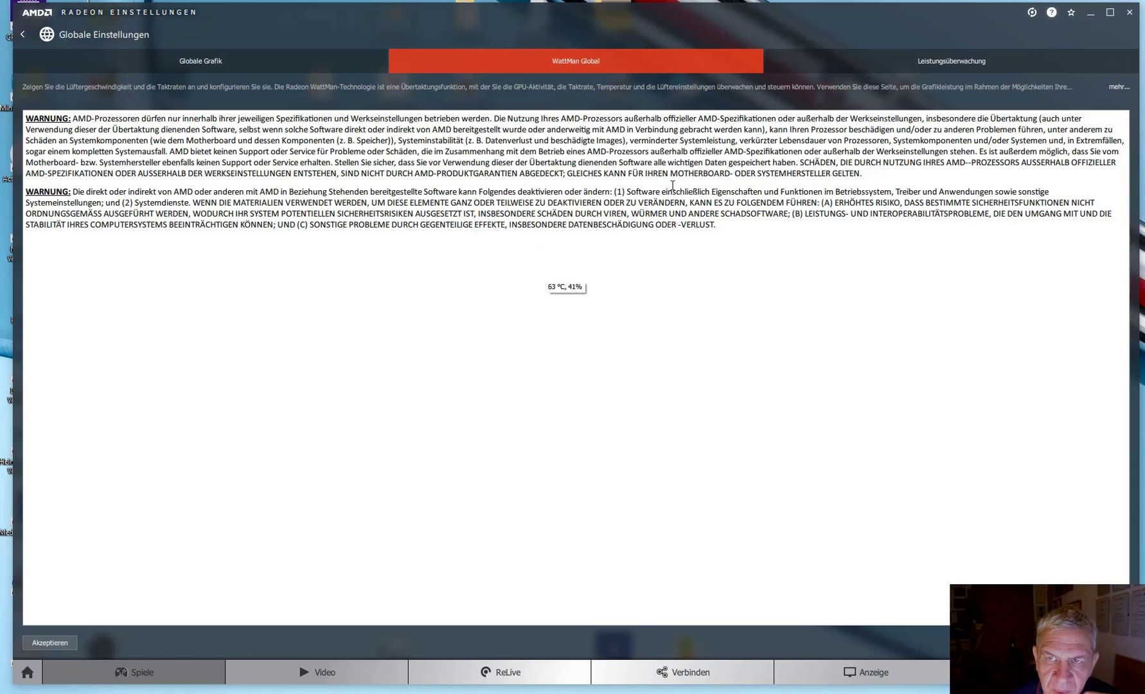
click(921, 58)
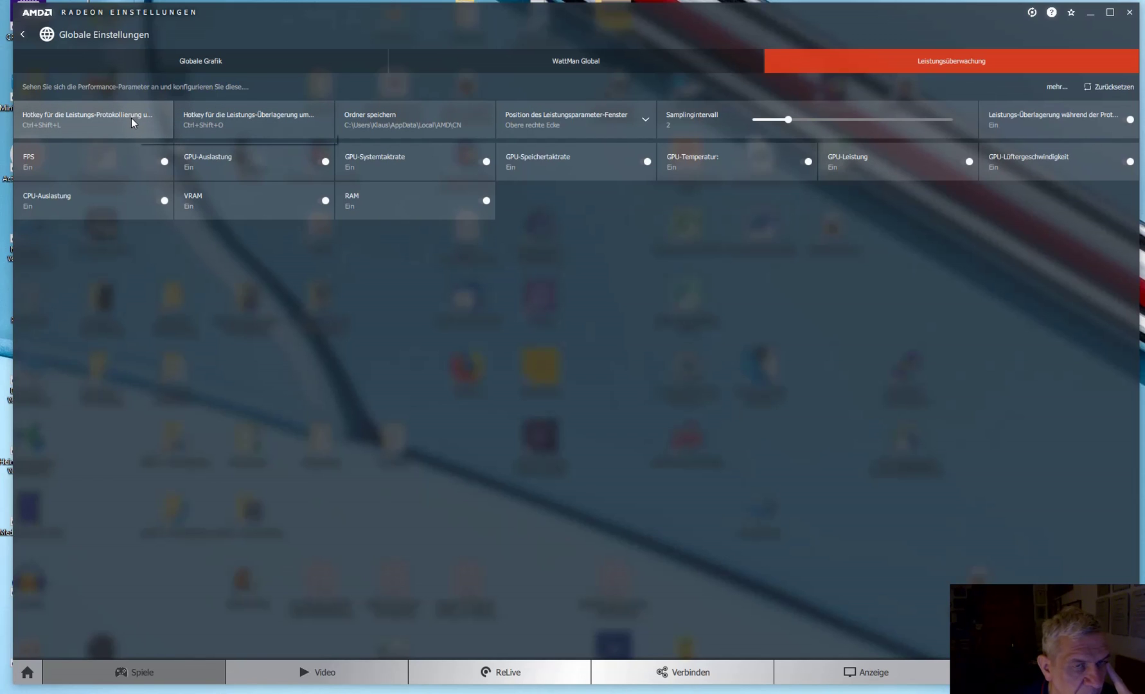
click(211, 62)
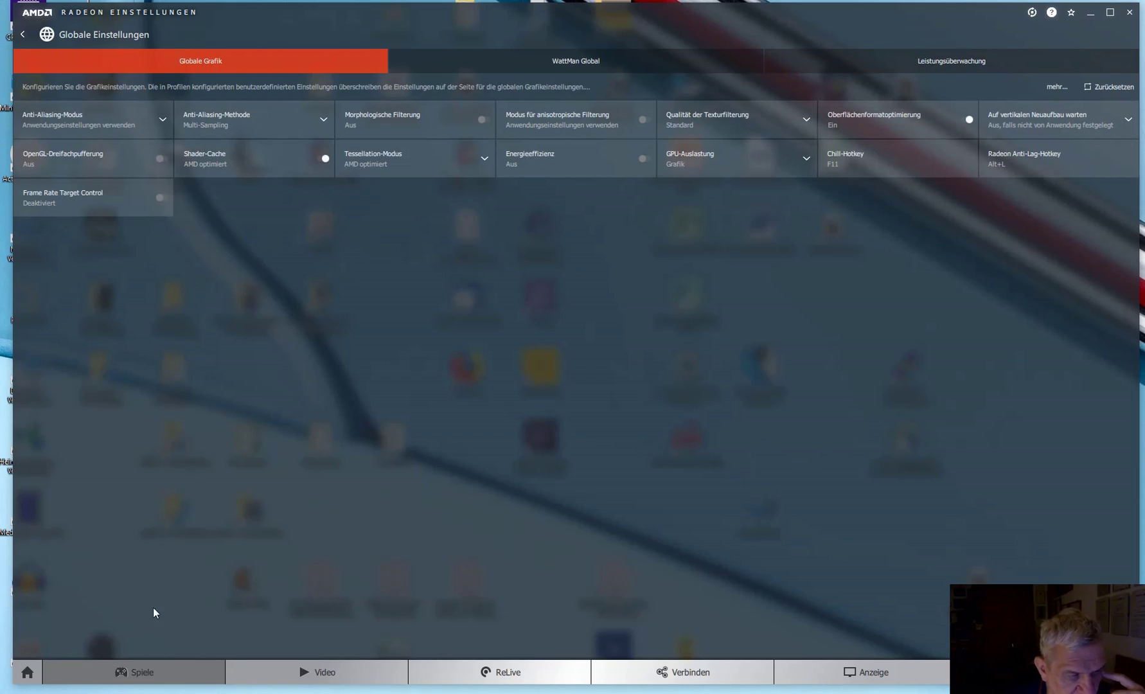
Return to the start page and check for Radeon software updates
click(28, 671)
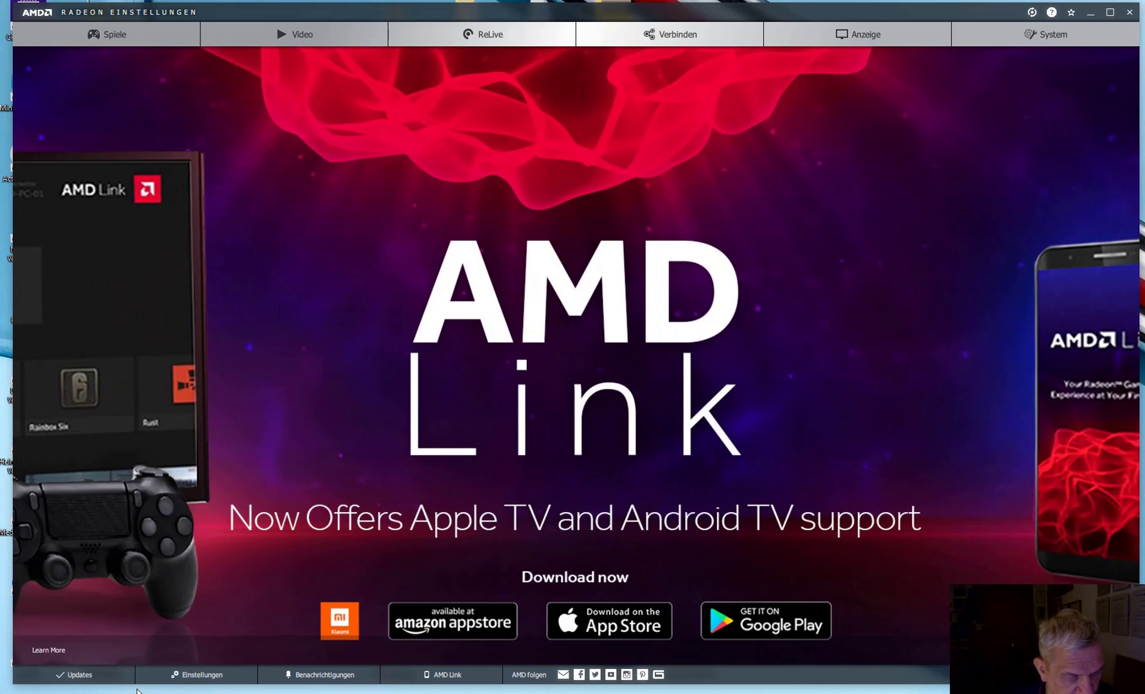
click(99, 675)
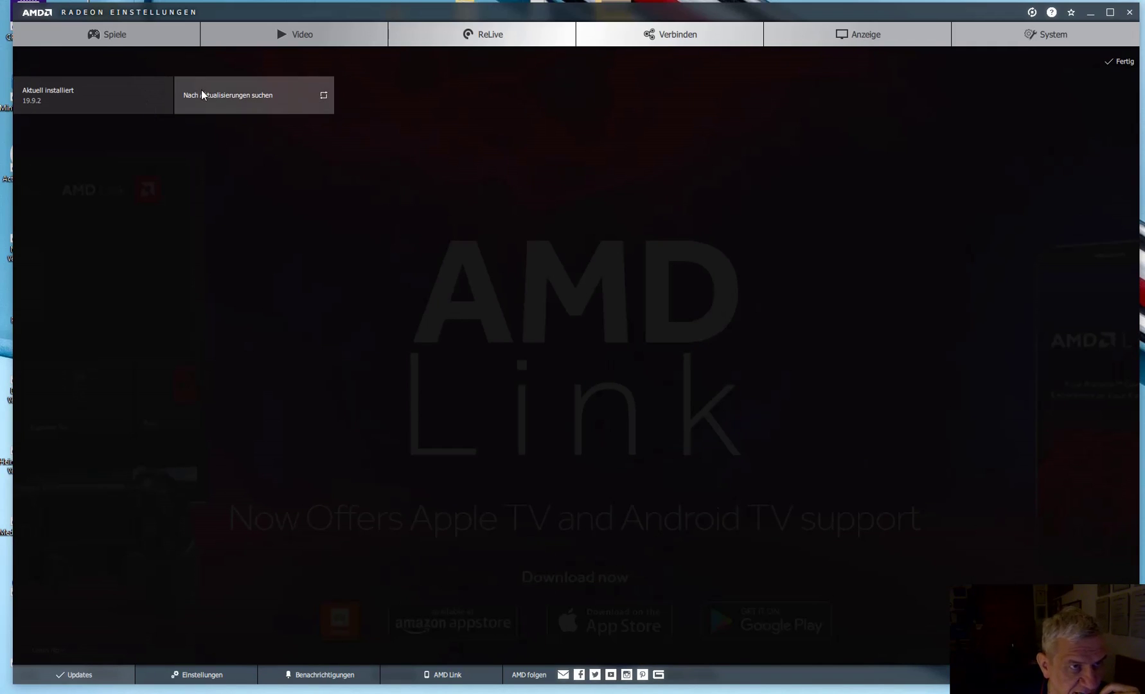
click(228, 98)
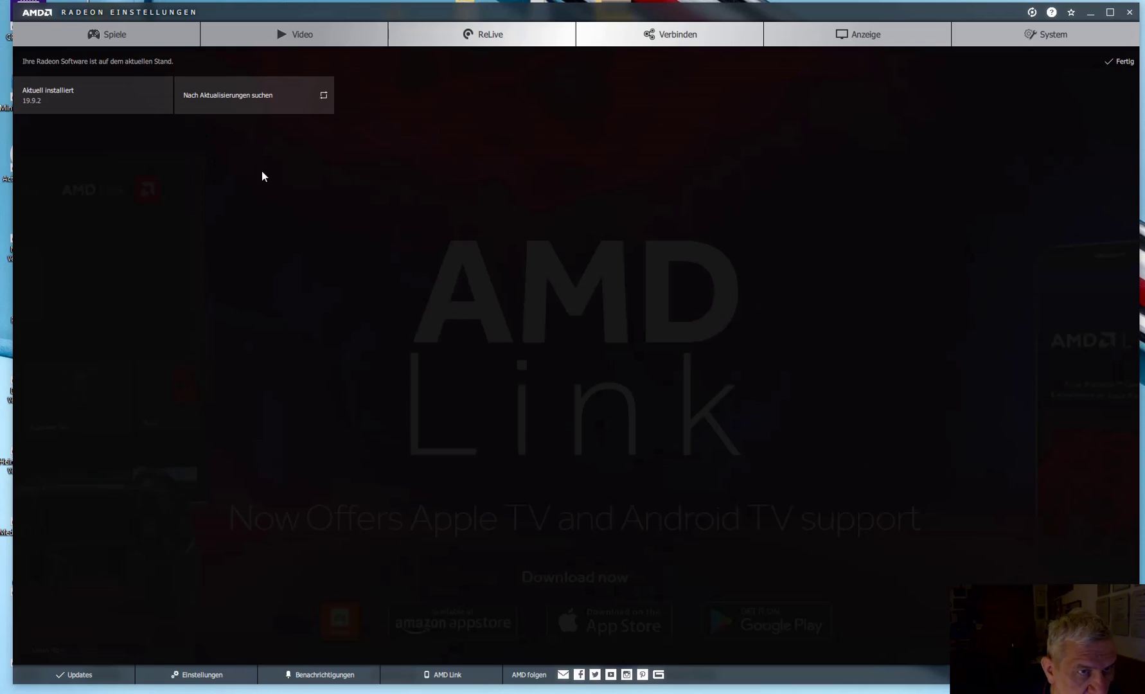
click(328, 96)
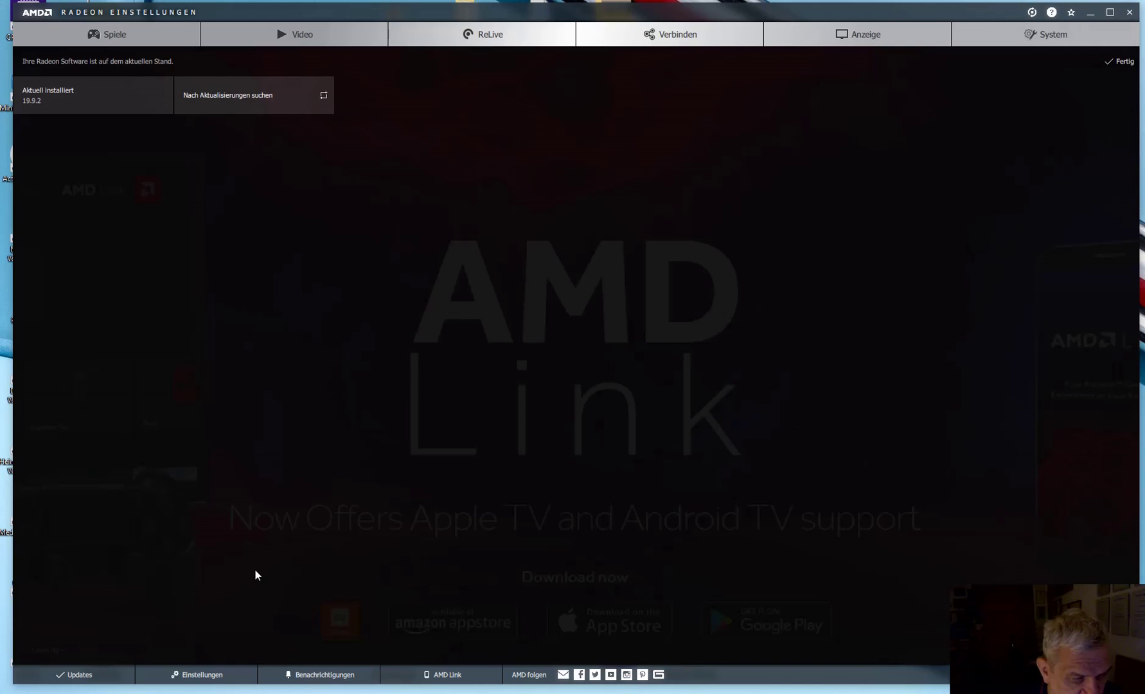
Look through the general preferences, notifications, AMD Link configuration and system overview
click(210, 676)
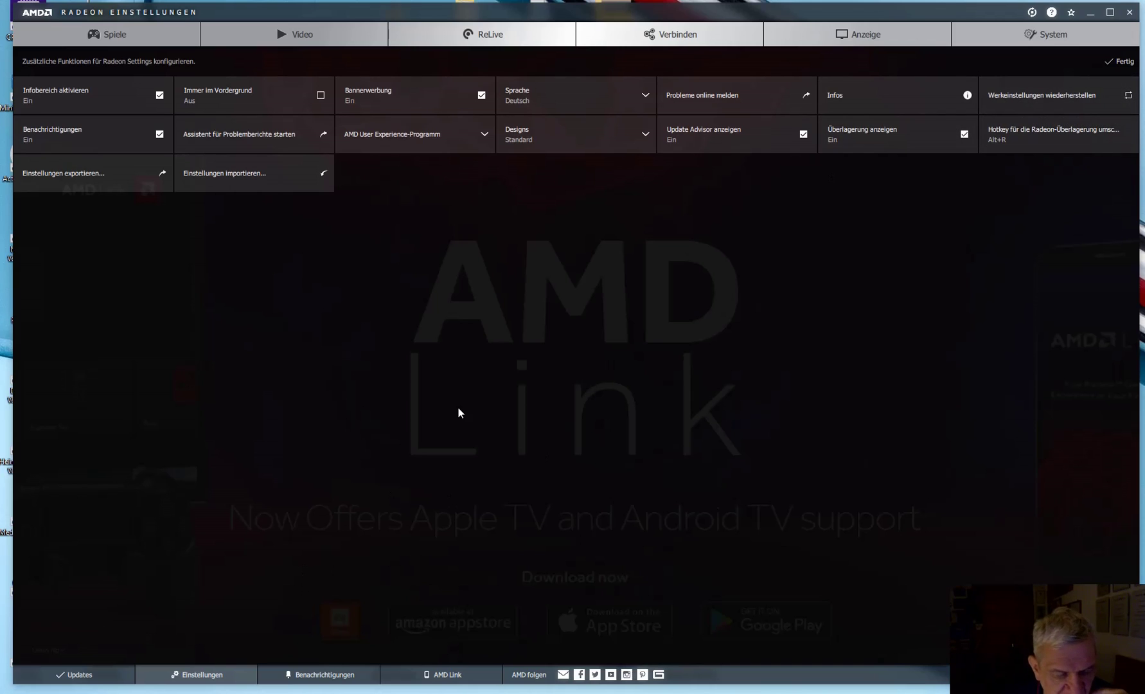
click(325, 677)
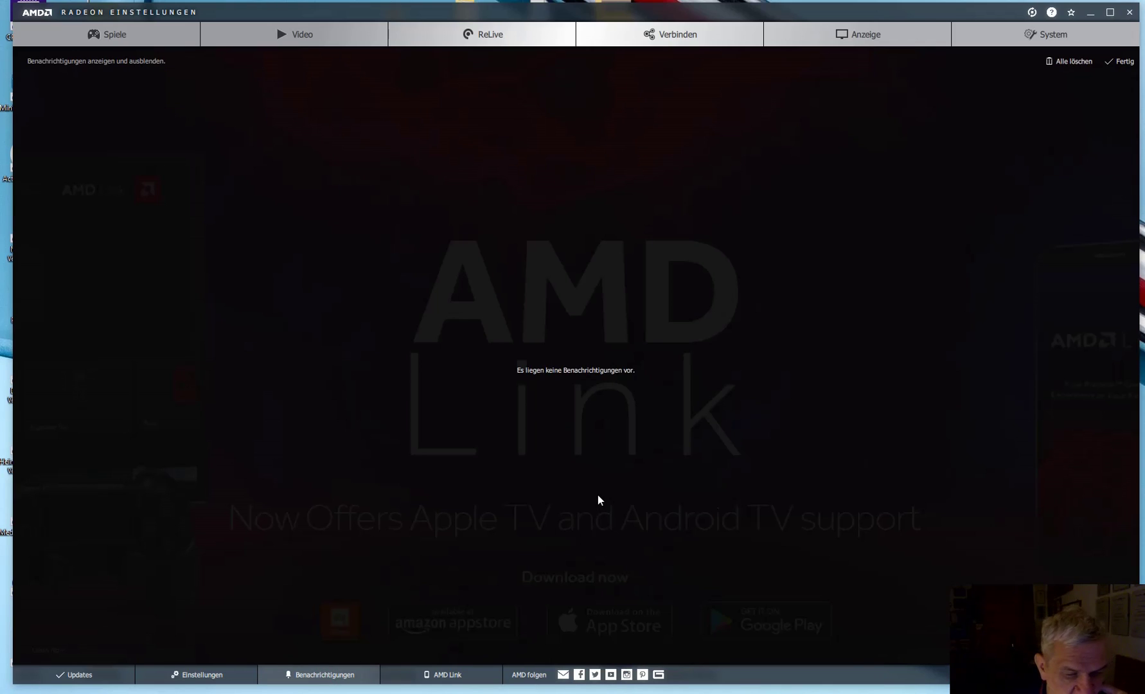
click(452, 679)
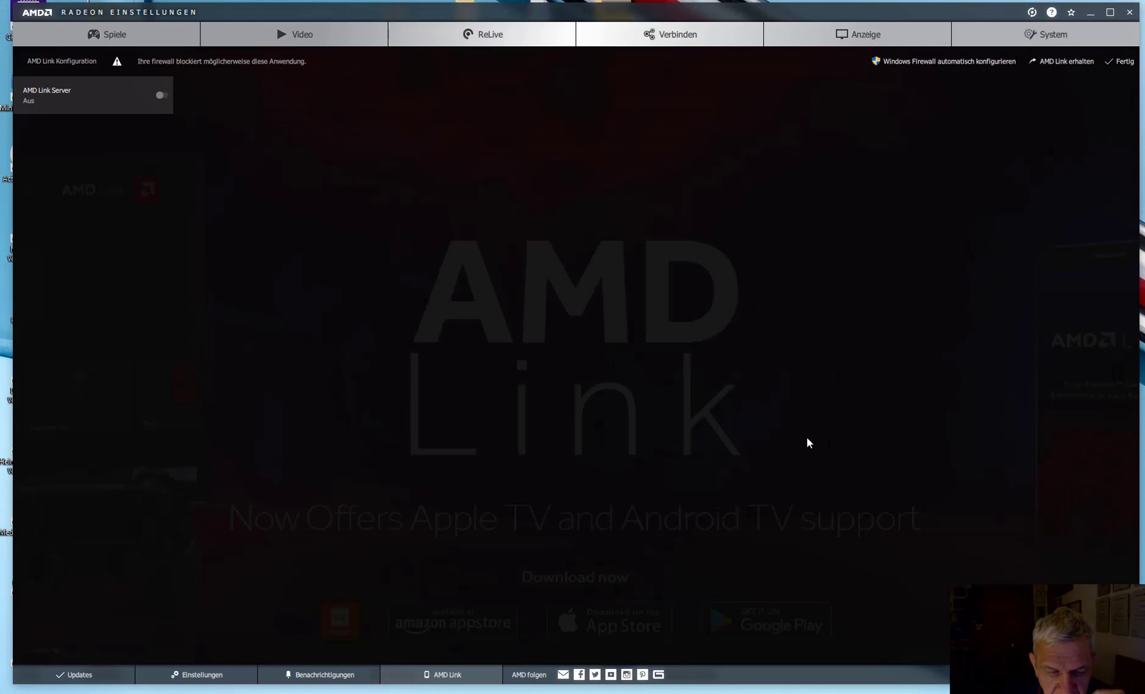
click(1061, 37)
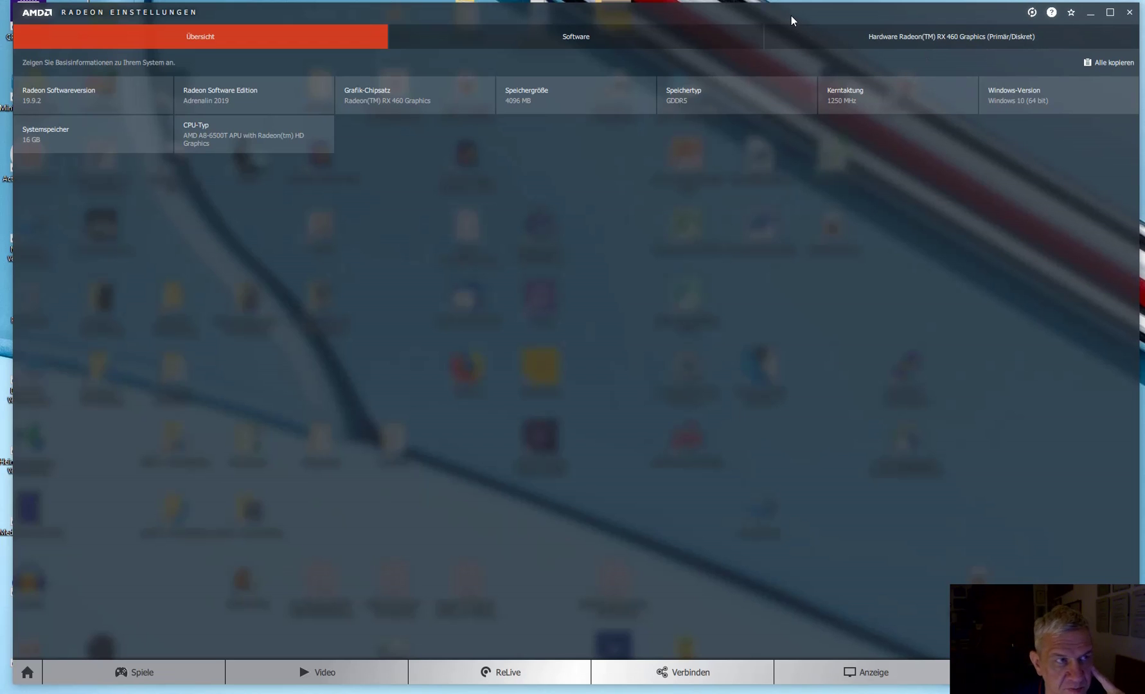
drag(791, 15, 781, 16)
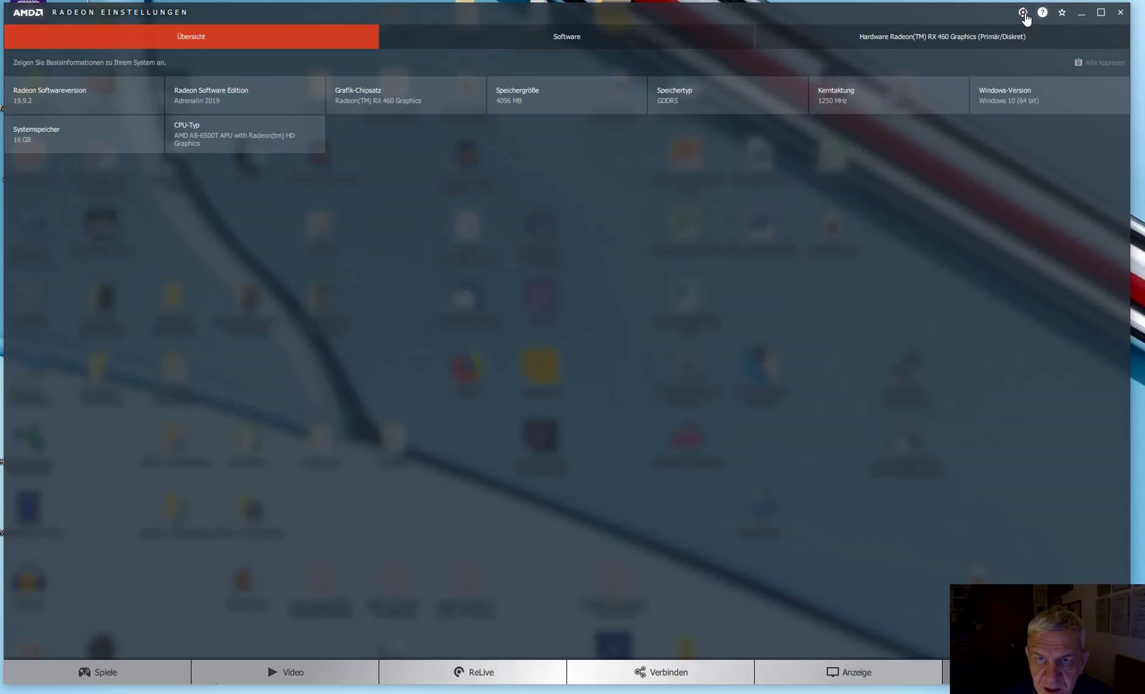
Scan for recommended changes in the Radeon settings advisor, reopen it to review the gaming recommendations, and close it
click(1023, 12)
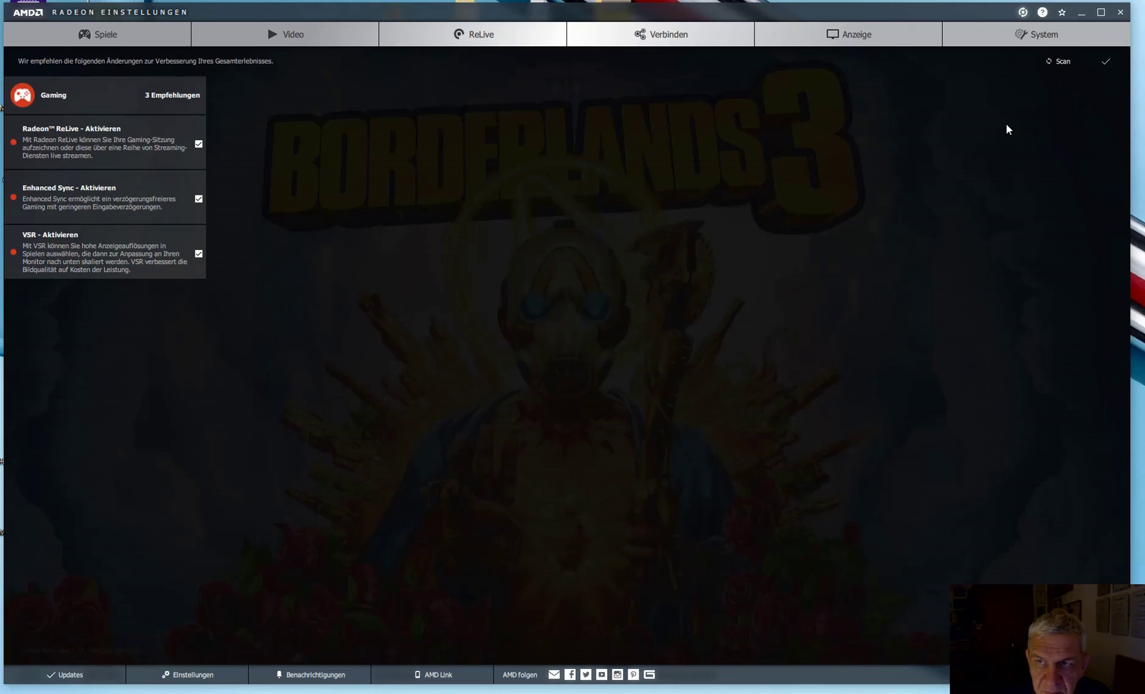
click(1057, 71)
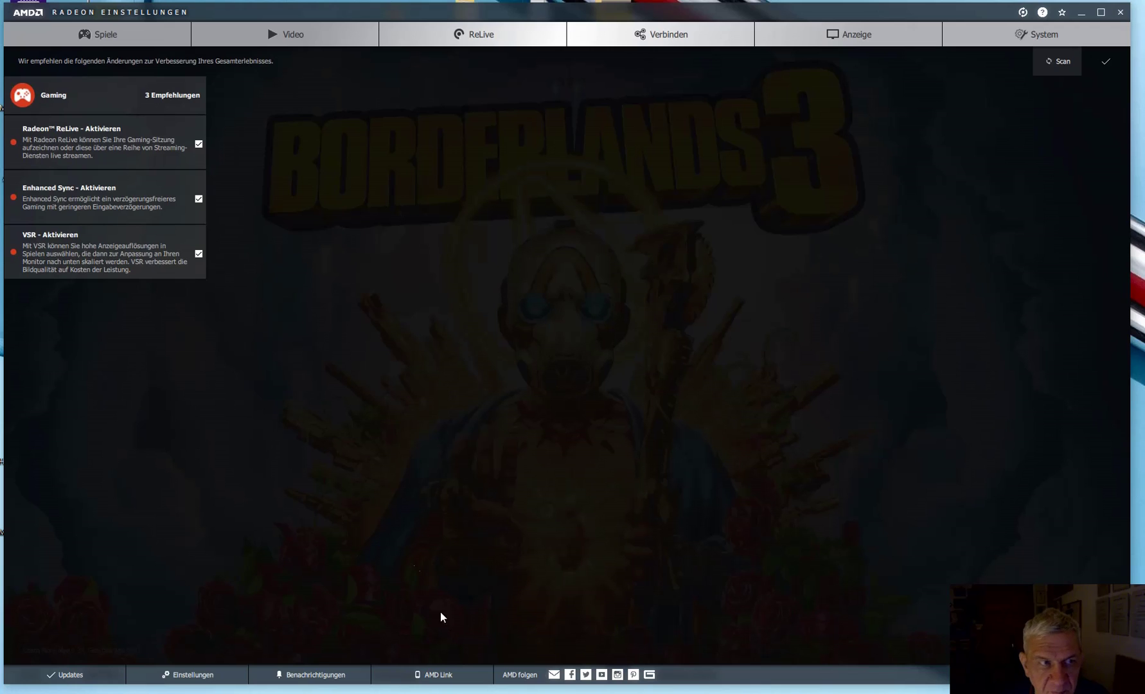
click(1024, 13)
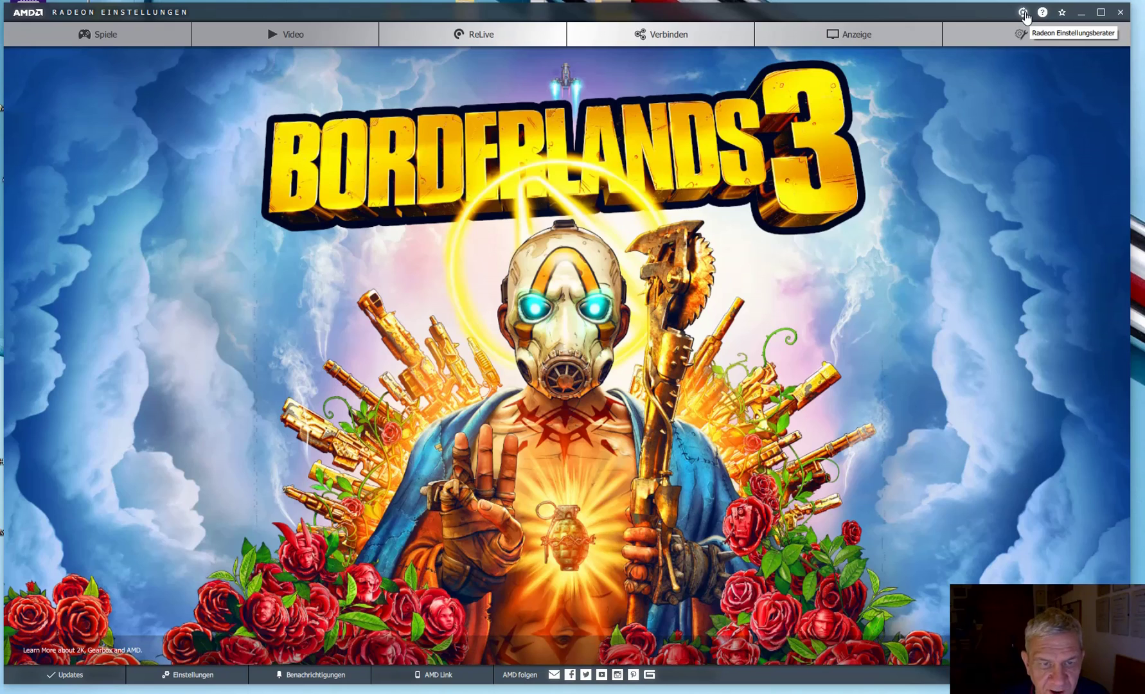
click(1023, 13)
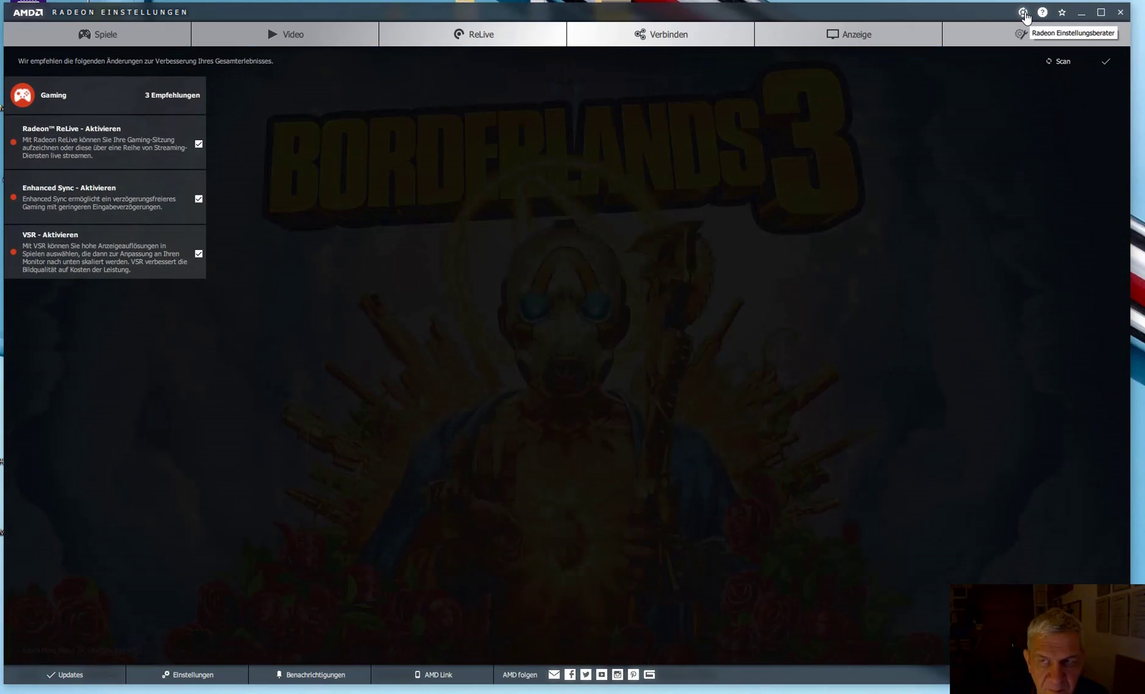
click(1024, 12)
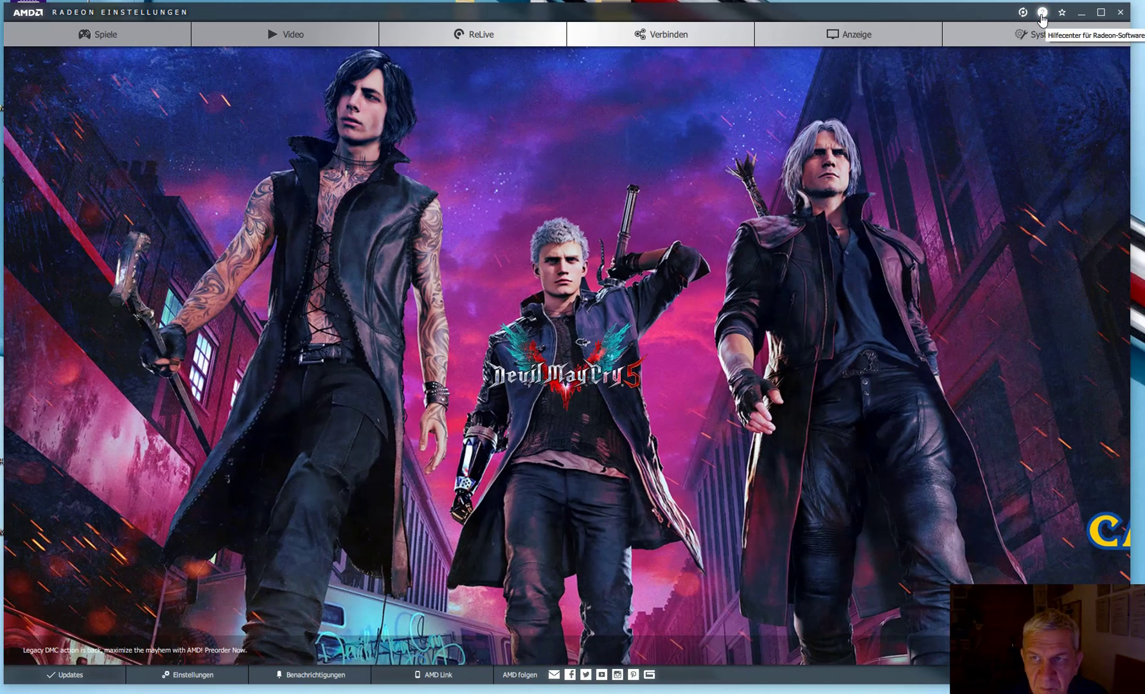
Open the Radeon Software help center in the browser and read through its topics and installation section
click(1042, 14)
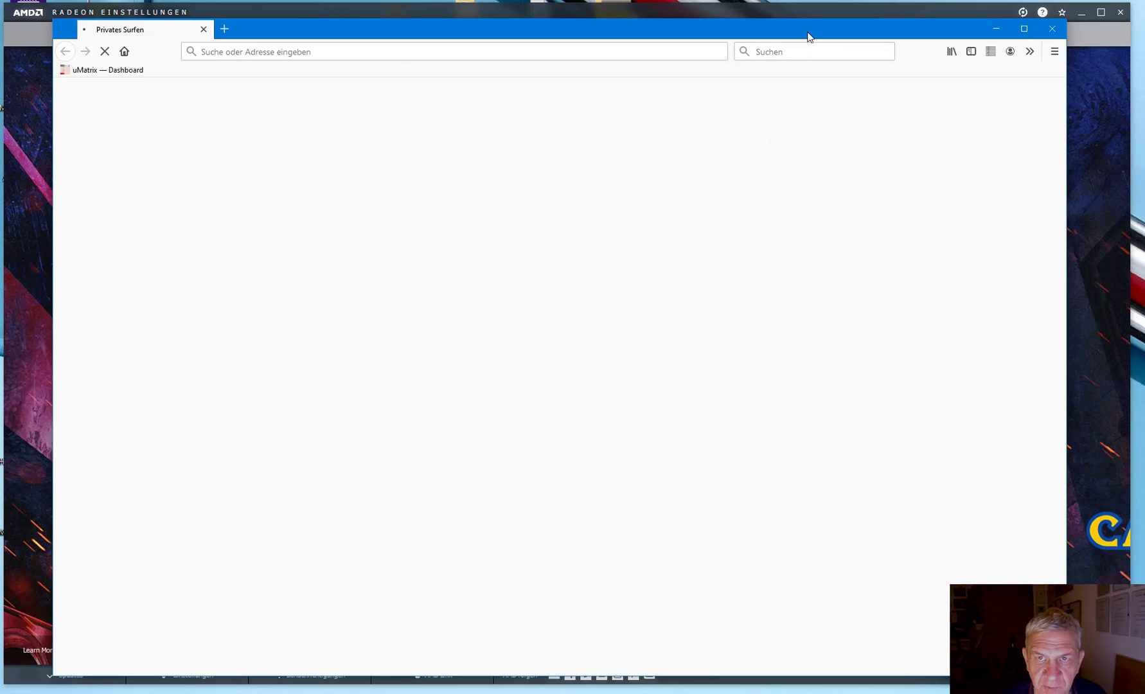
mouse_move(811, 34)
mouse_down()
mouse_move(822, 30)
mouse_move(805, 26)
mouse_up()
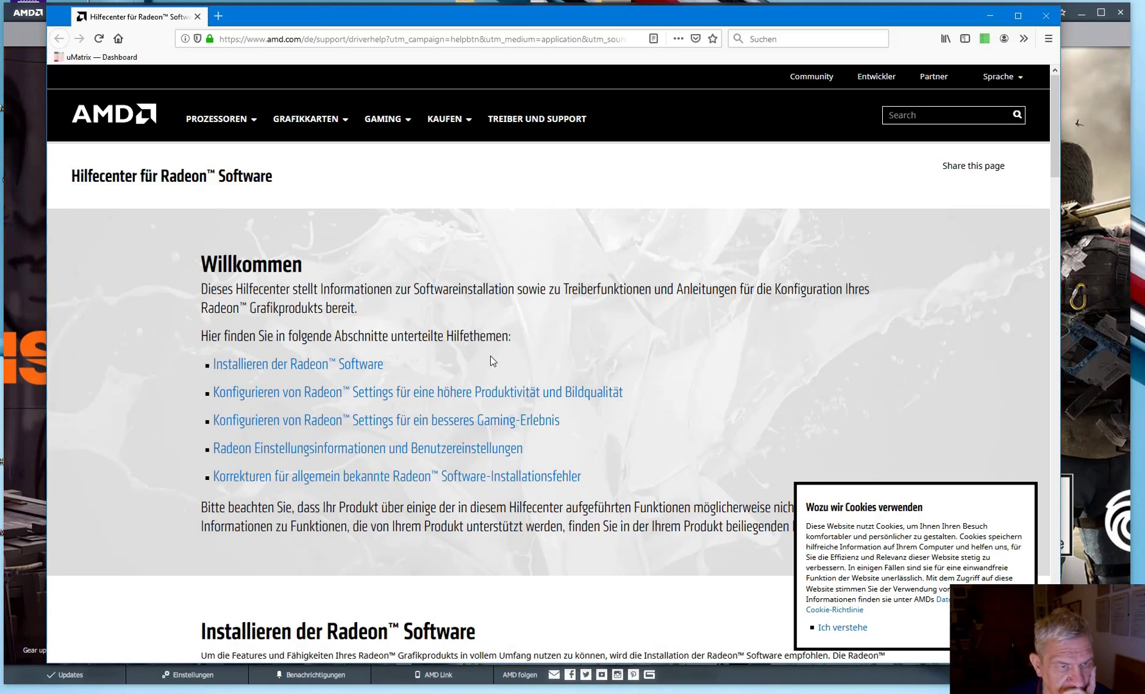
scroll(411, 343, down, 1)
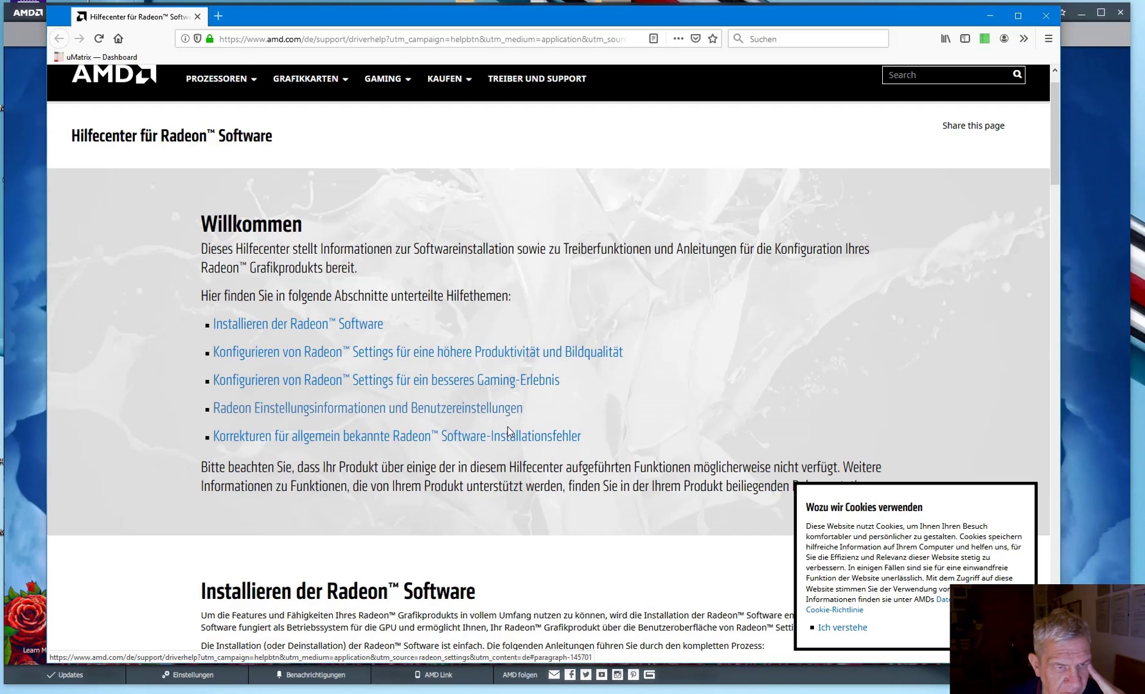
scroll(508, 427, down, 2)
scroll(519, 432, down, 2)
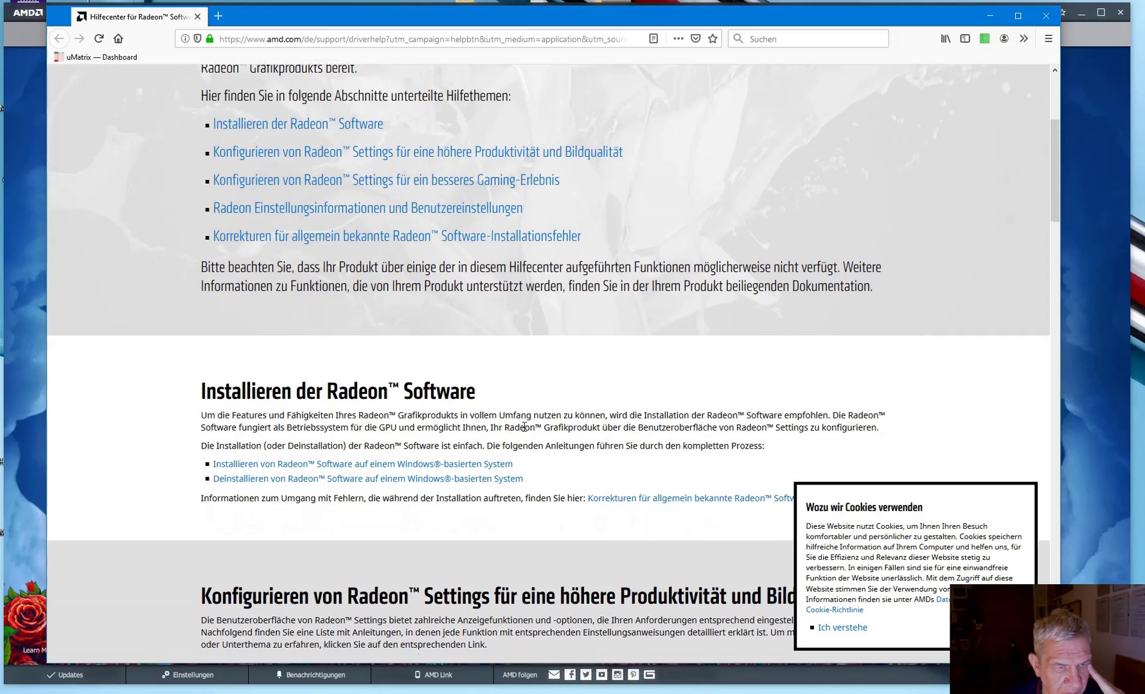
Read through the help center's topics on configuring Radeon Settings for higher productivity and image quality
scroll(524, 426, down, 1)
scroll(527, 425, down, 2)
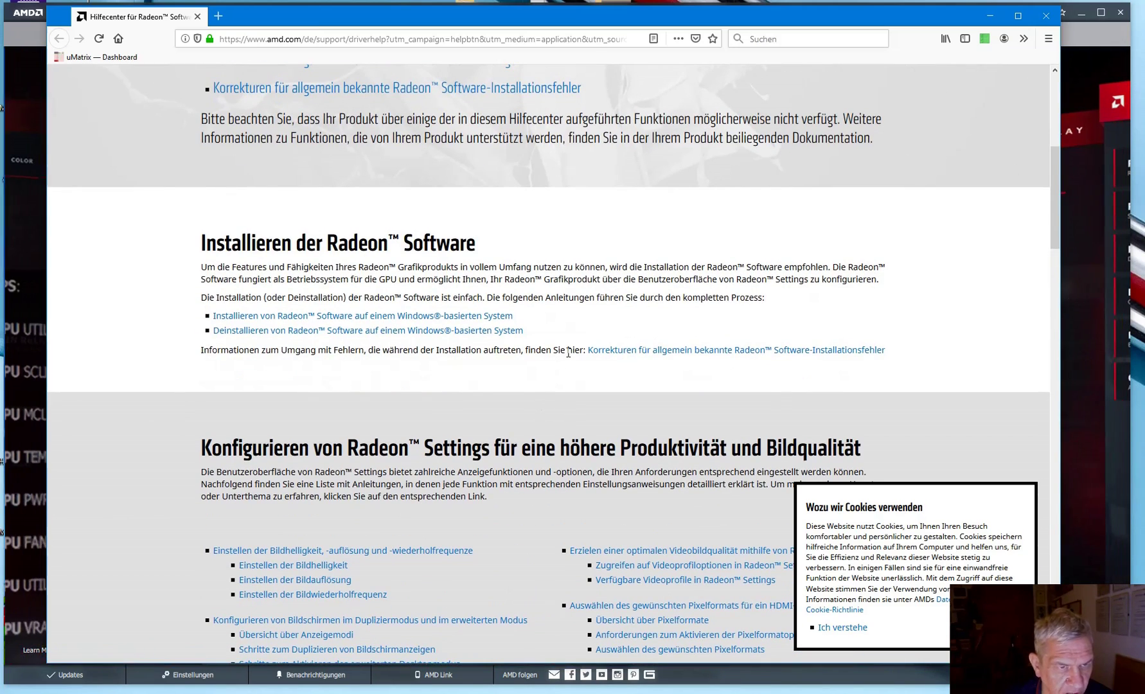
scroll(568, 352, down, 3)
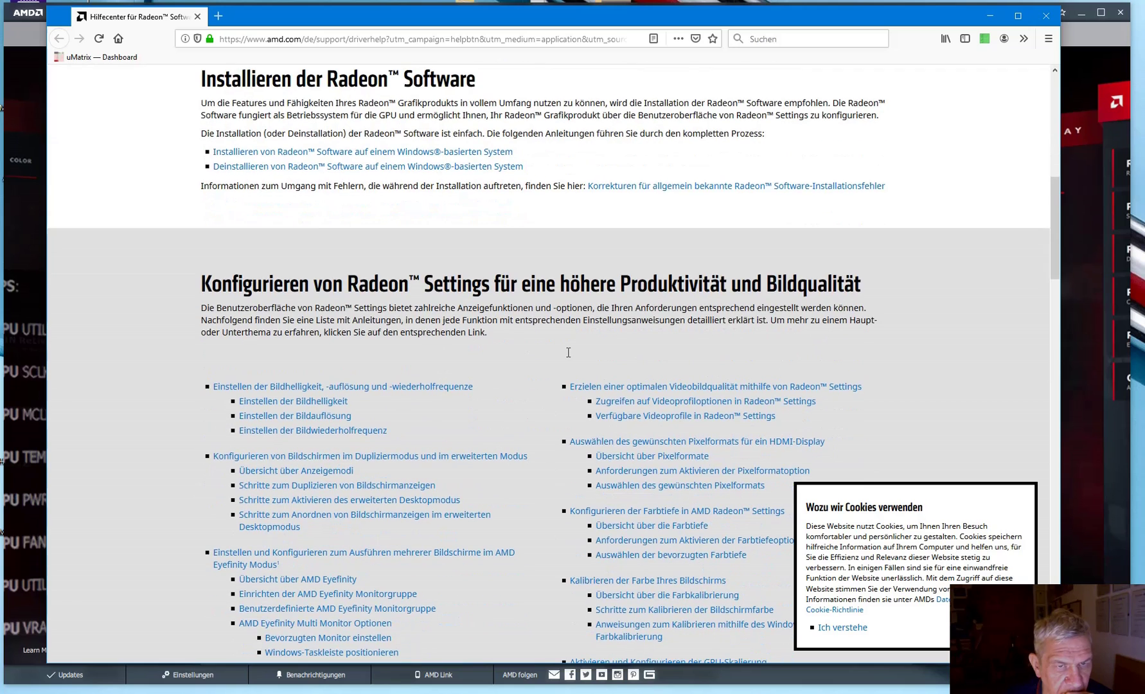
scroll(568, 352, down, 4)
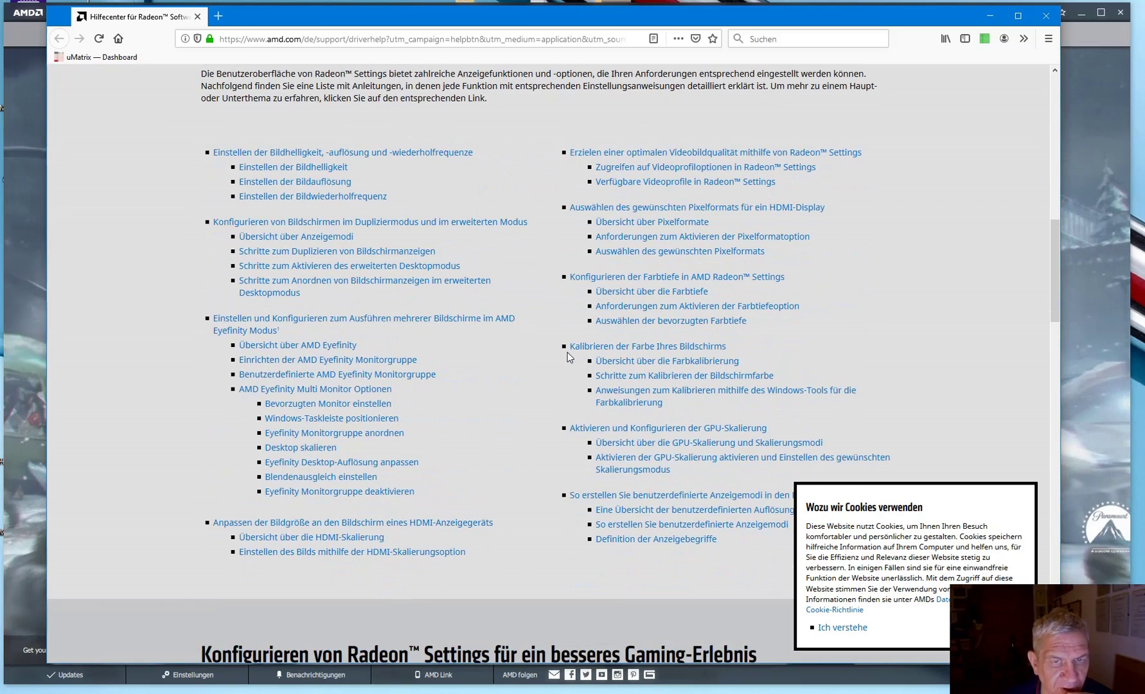
scroll(568, 357, up, 3)
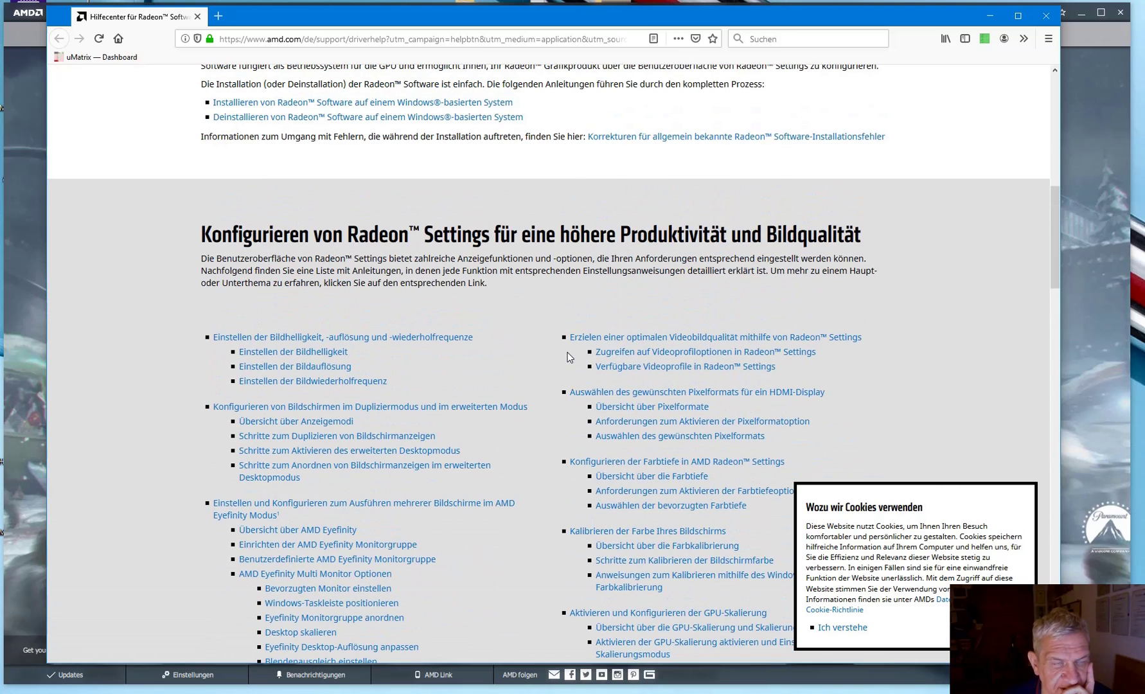
scroll(568, 357, down, 2)
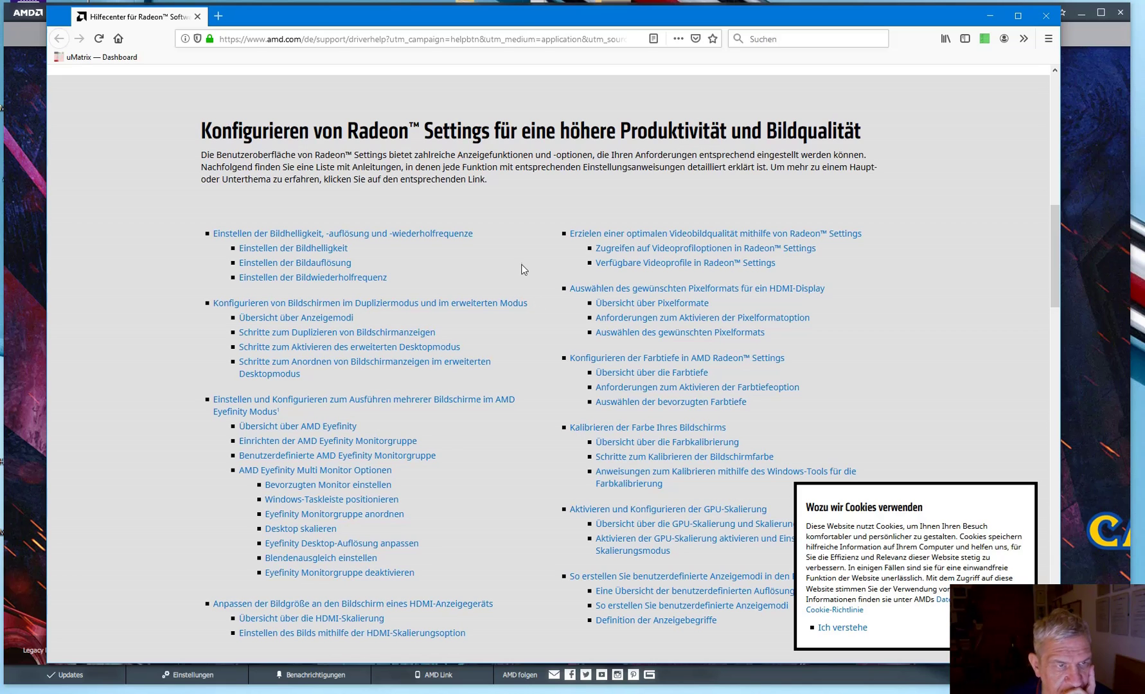
scroll(527, 273, down, 2)
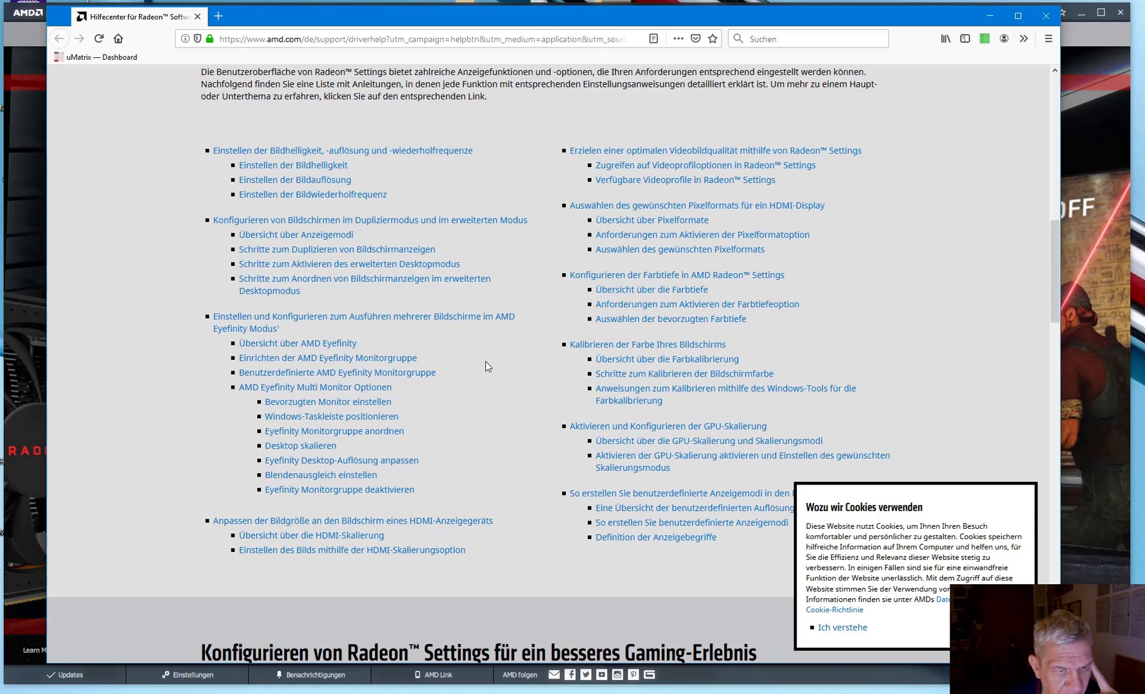
Open the article on fitting the image to an HDMI display and read its scaling overview and requirements
click(471, 526)
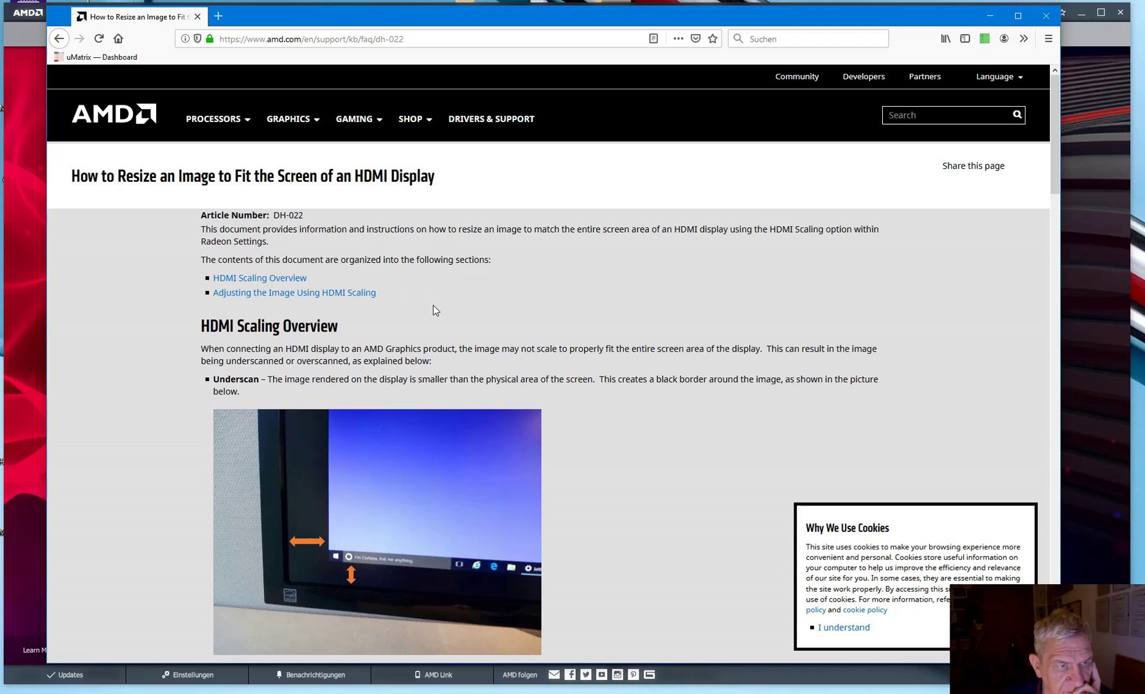
scroll(433, 310, down, 3)
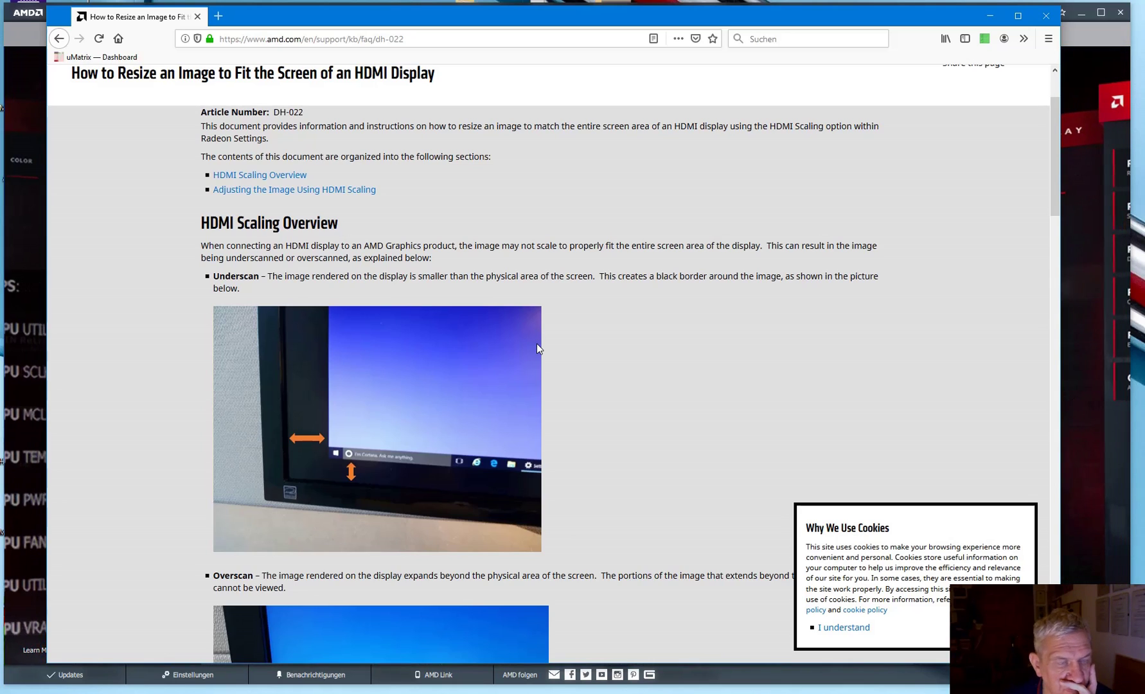
scroll(538, 348, down, 3)
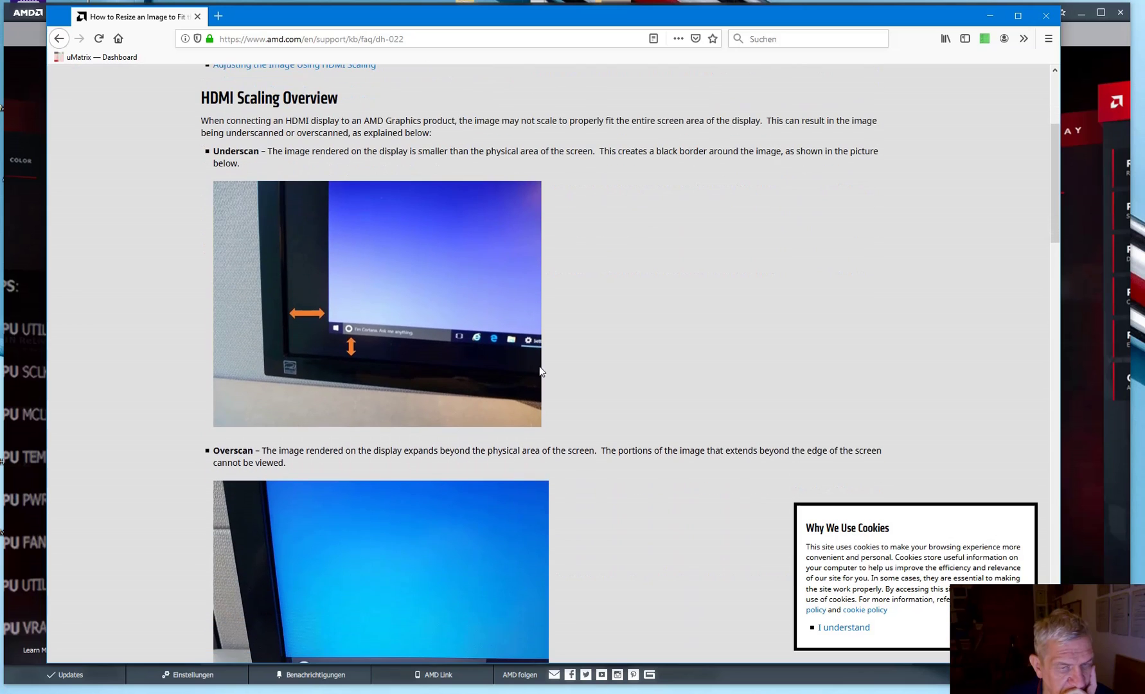
scroll(540, 376, down, 2)
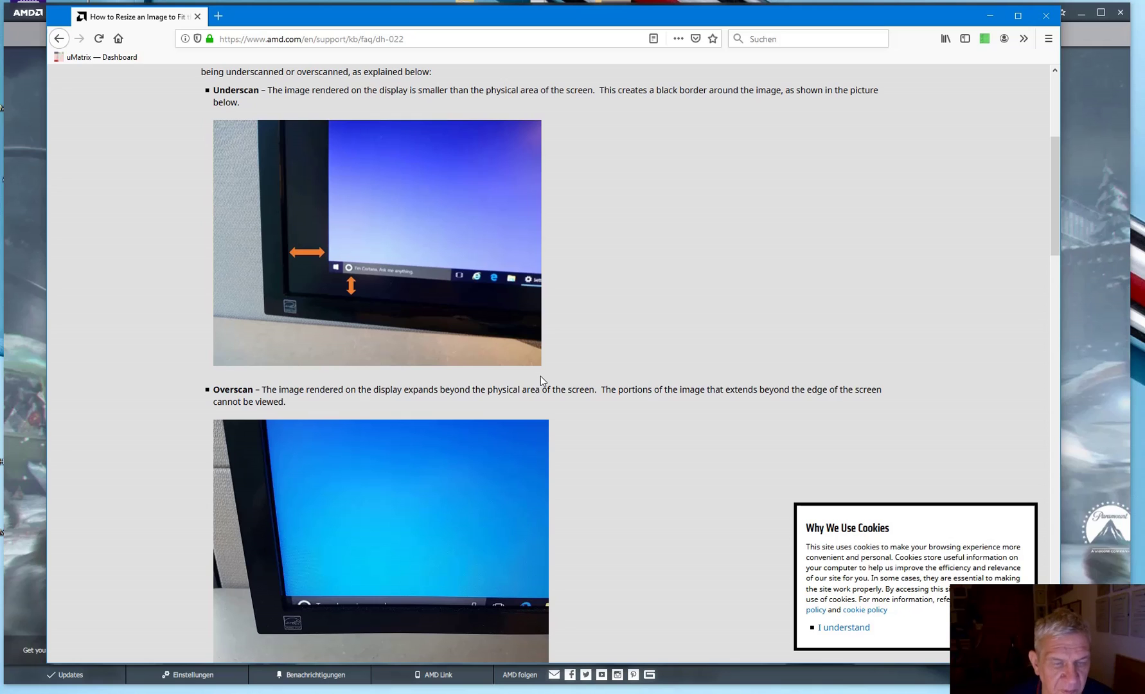
scroll(558, 413, down, 4)
scroll(558, 412, down, 8)
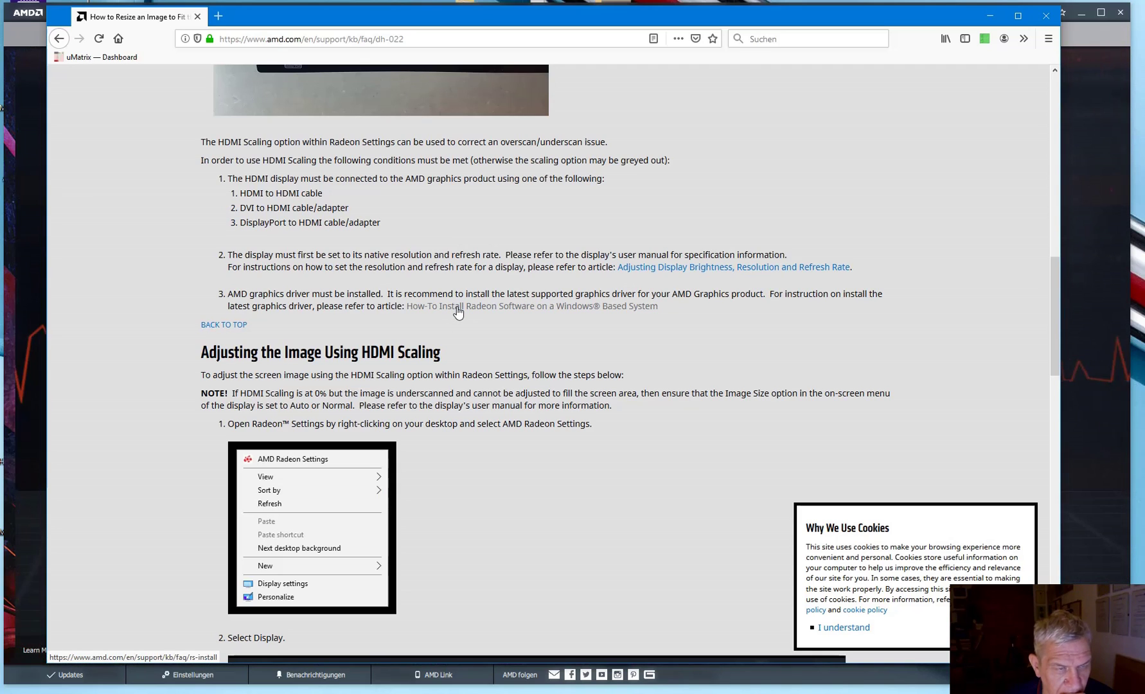
Read the instructions for adjusting the image using HDMI Scaling through to the end of the article
scroll(460, 328, down, 1)
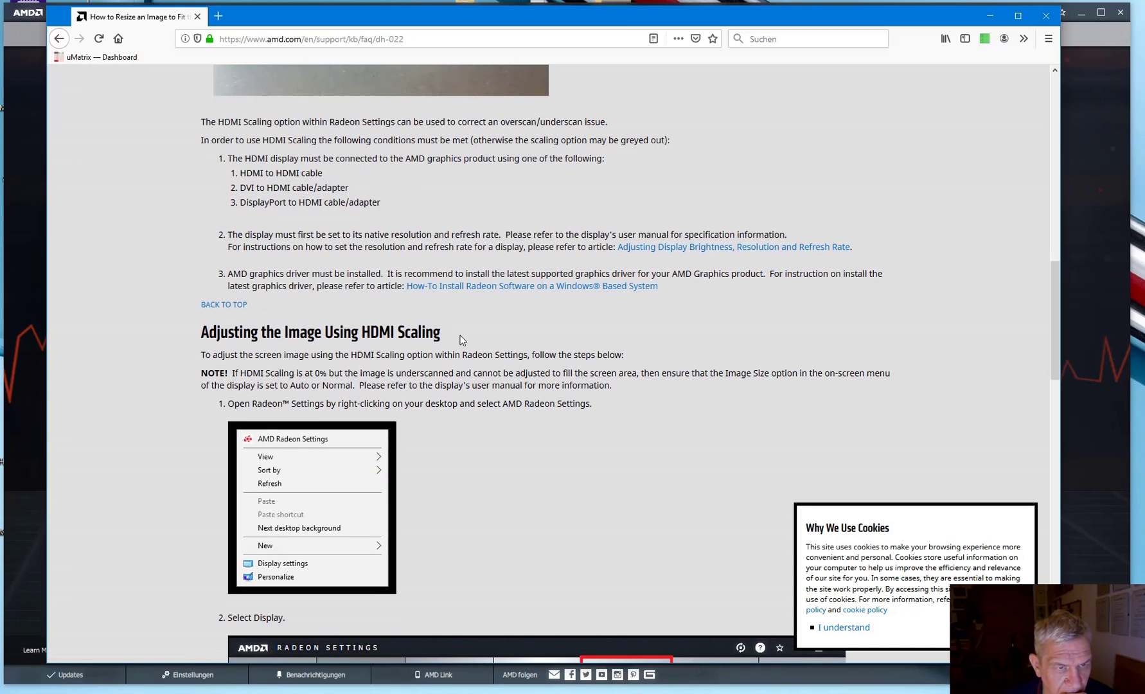
scroll(482, 344, down, 4)
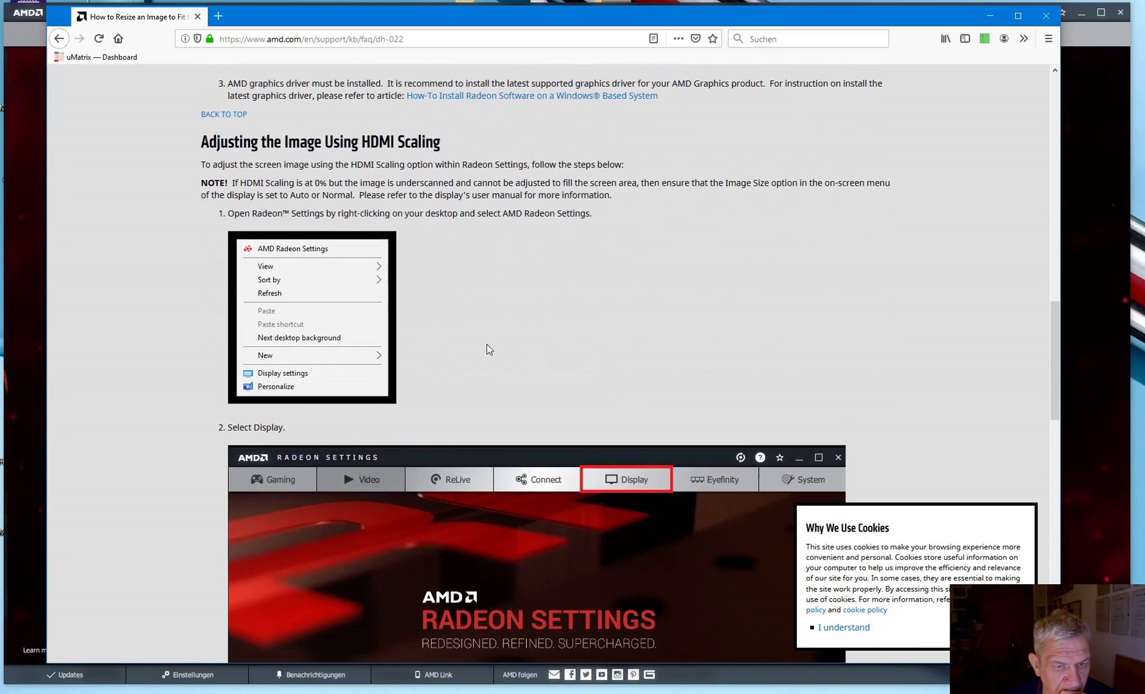
scroll(495, 351, down, 8)
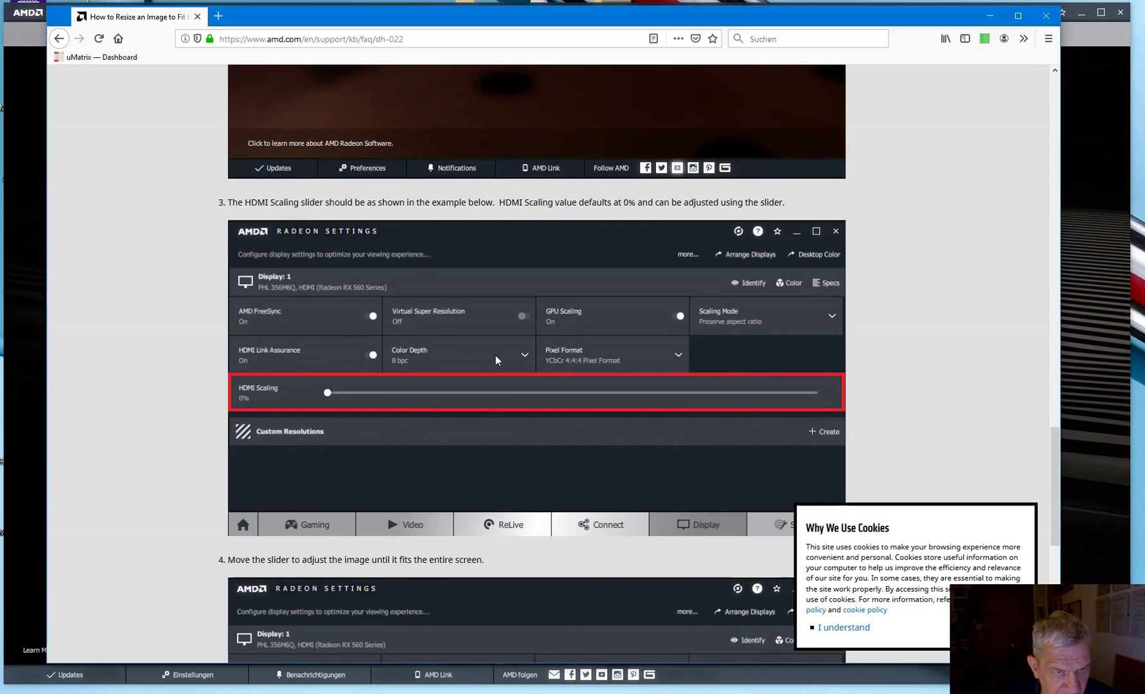
scroll(496, 355, down, 4)
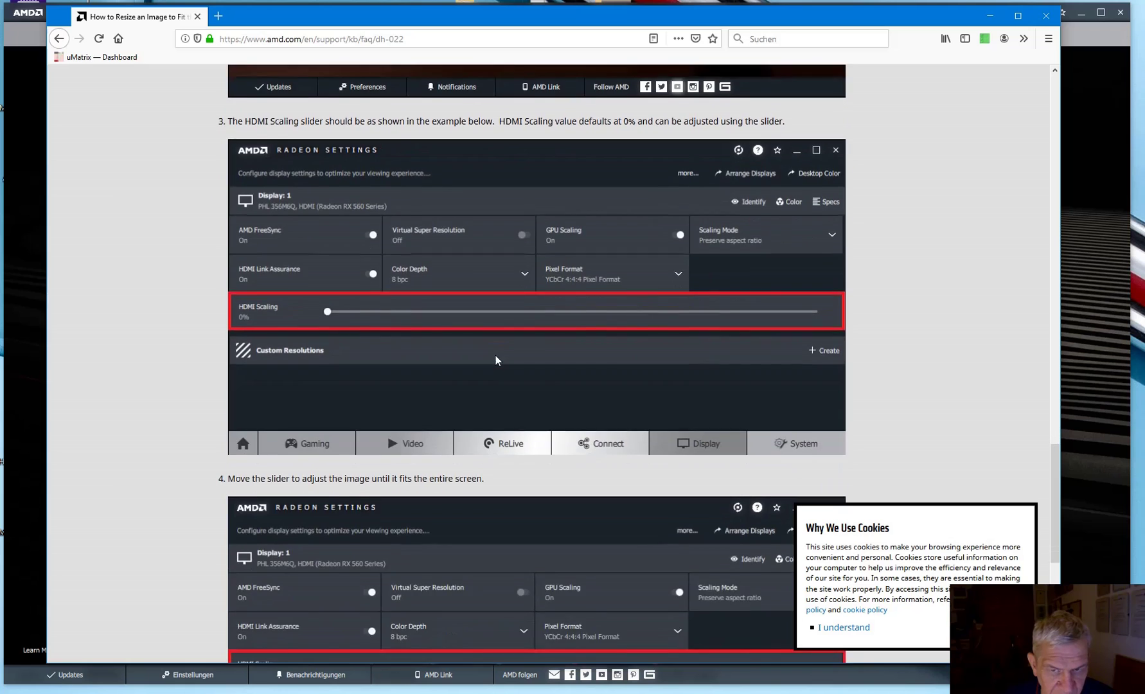
scroll(496, 355, down, 3)
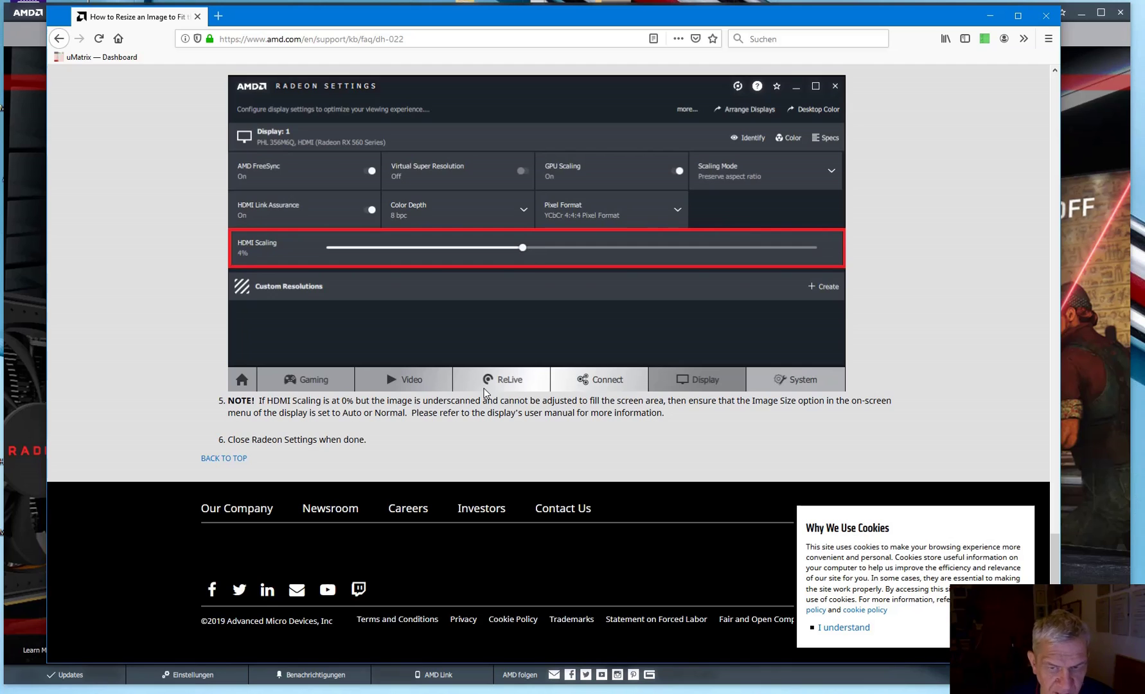
scroll(484, 388, up, 1)
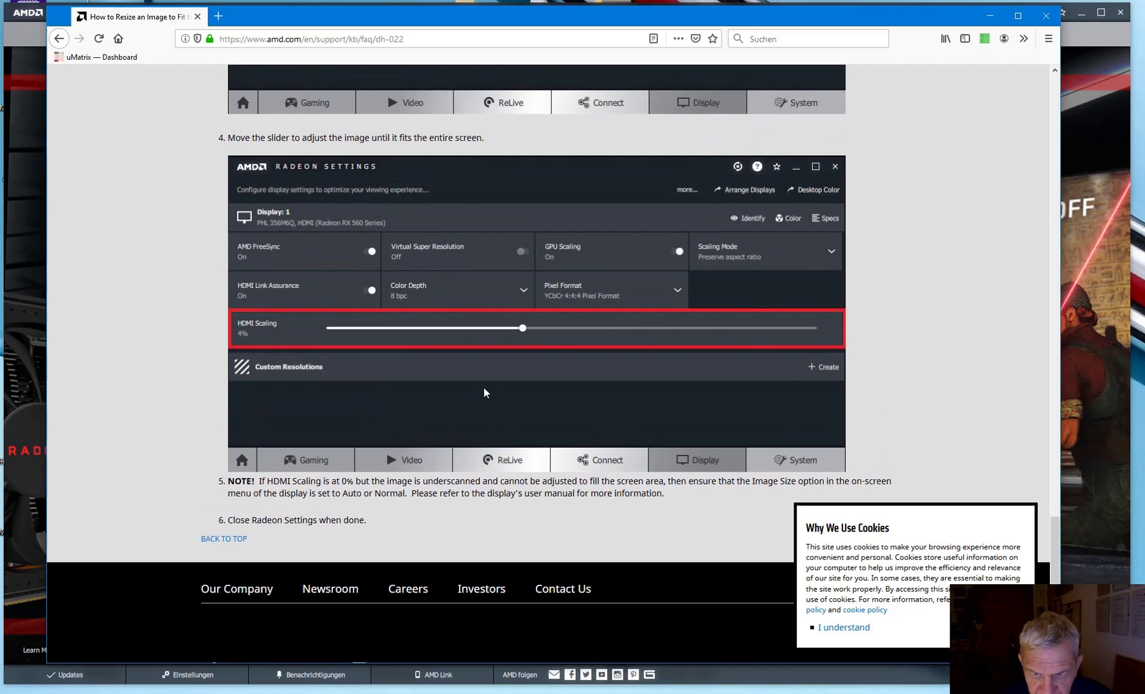
scroll(532, 407, up, 1)
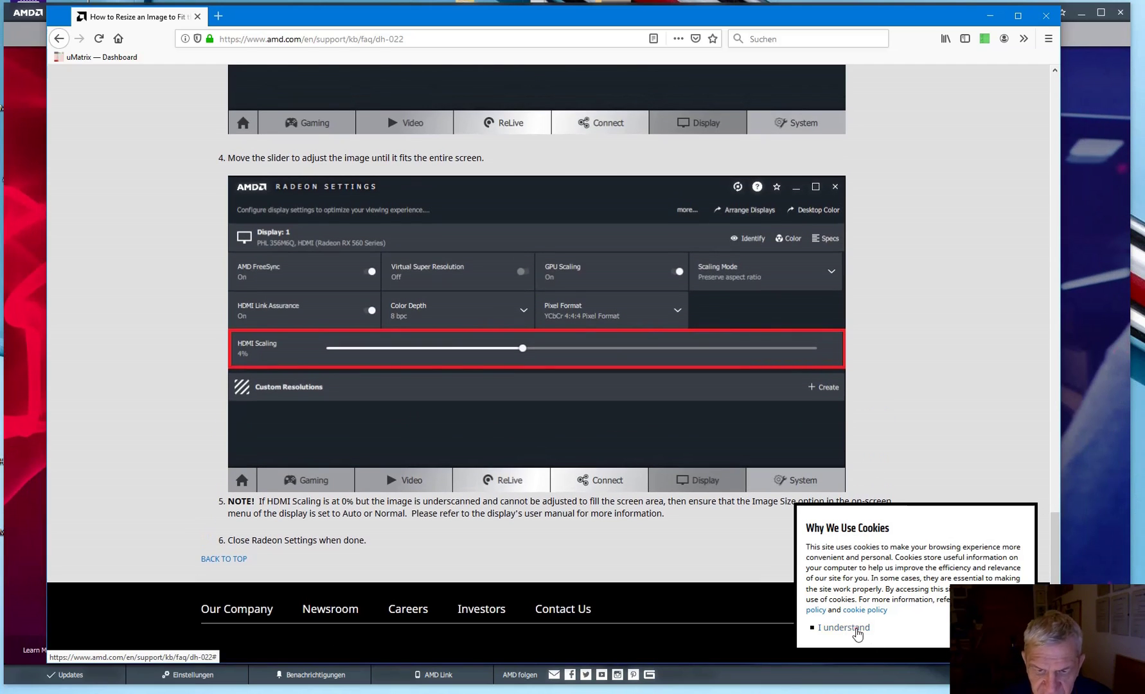
Accept the website's cookie notice and review the HDMI Scaling steps back up to the list of requirements
click(857, 632)
scroll(899, 512, up, 5)
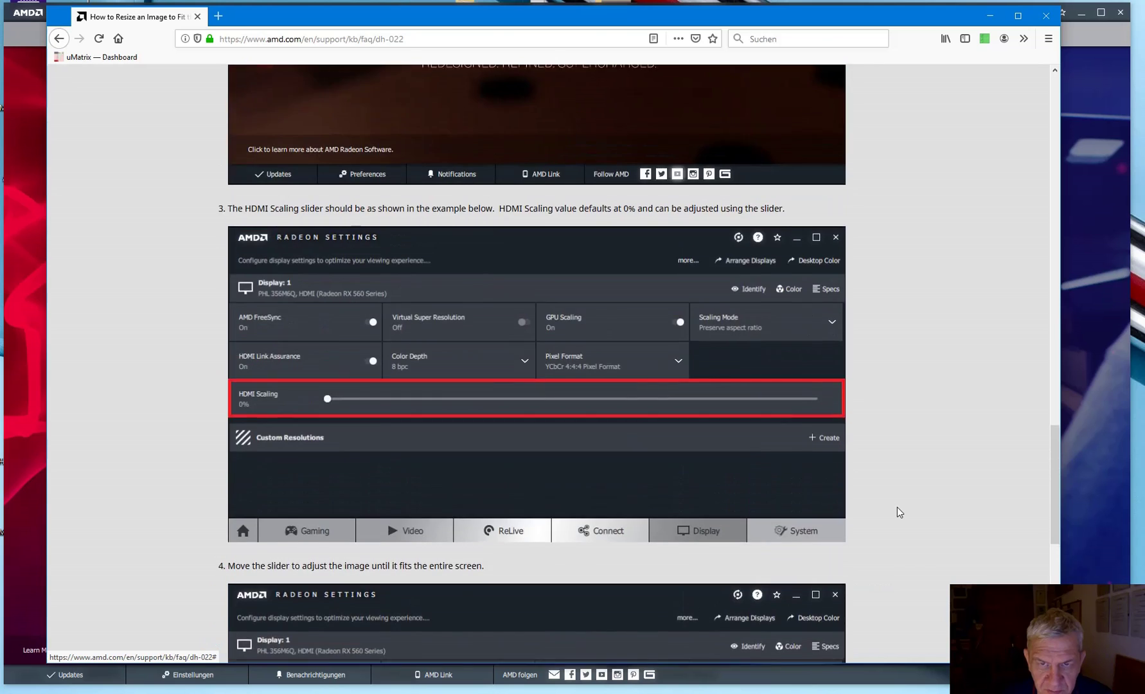
scroll(898, 507, up, 12)
scroll(898, 507, down, 8)
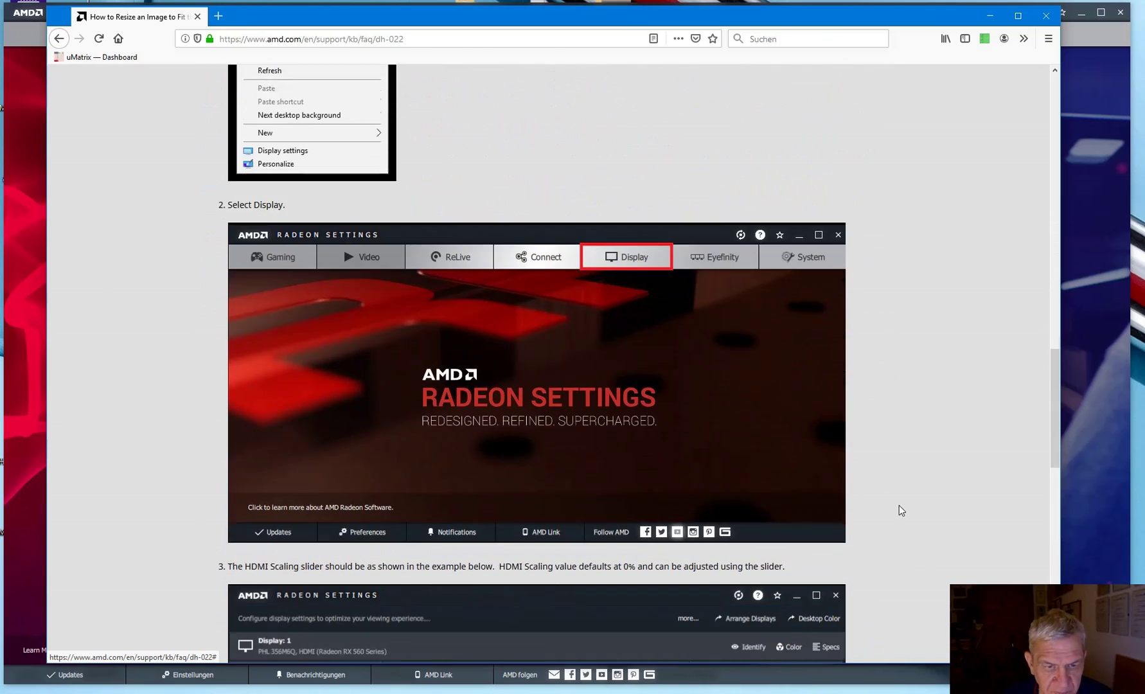
scroll(899, 507, down, 1)
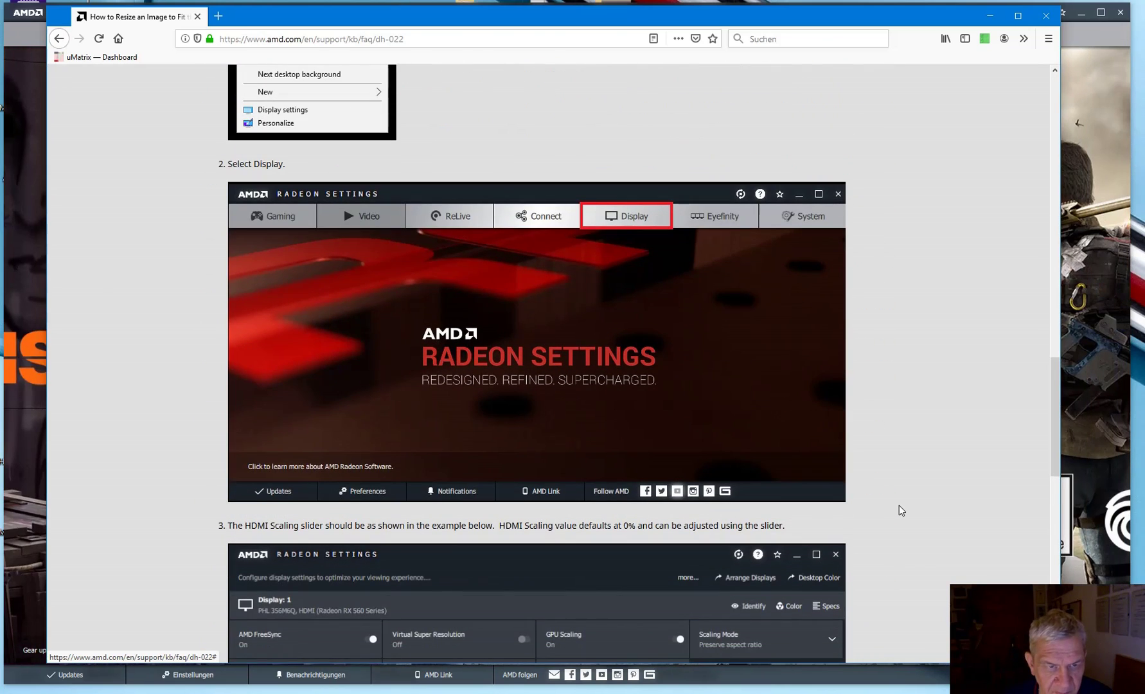
scroll(897, 501, up, 8)
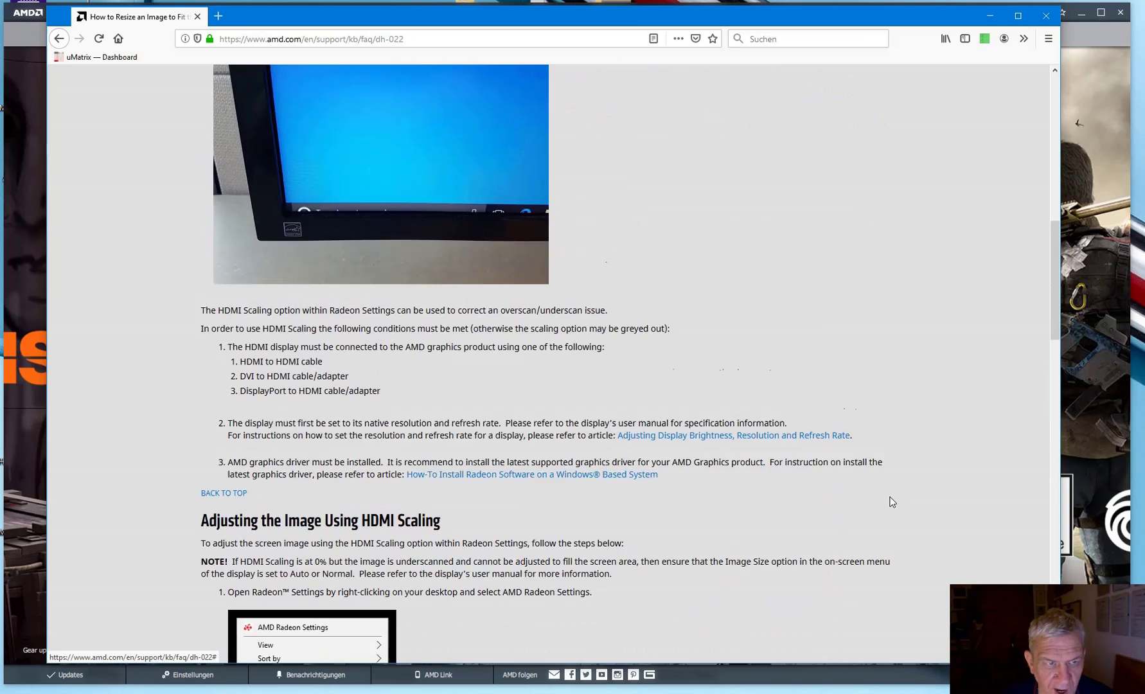
scroll(892, 501, up, 1)
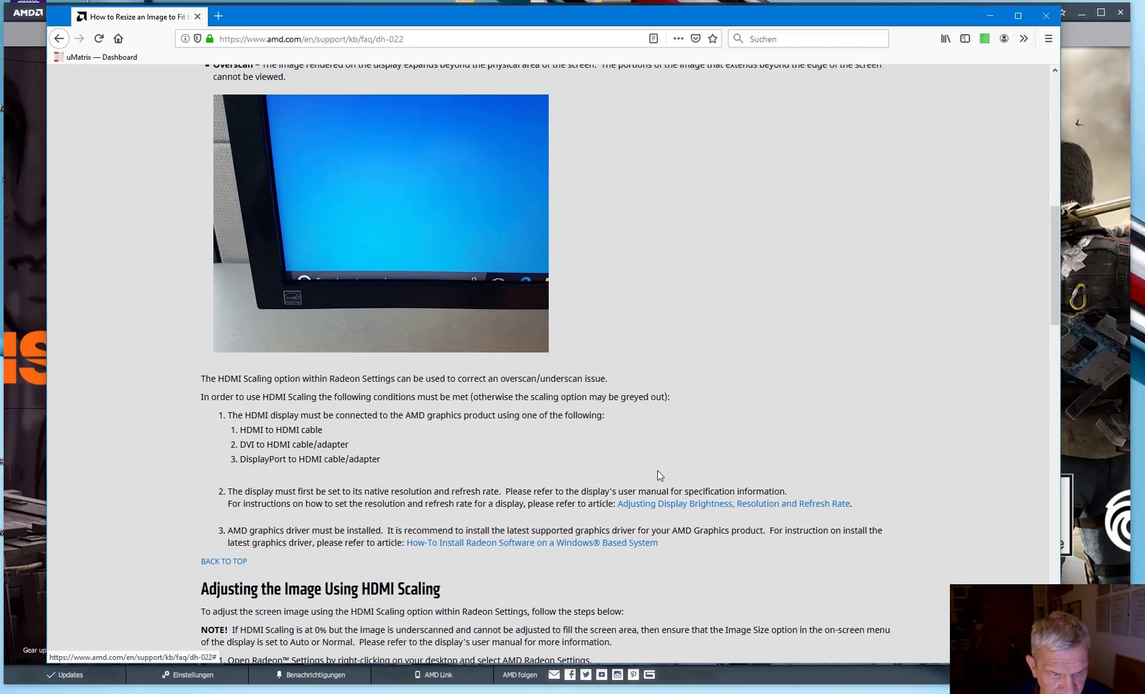
Open the article on installing Radeon Software on Windows, go to System Requirements, and read the download and license agreement sections
click(554, 545)
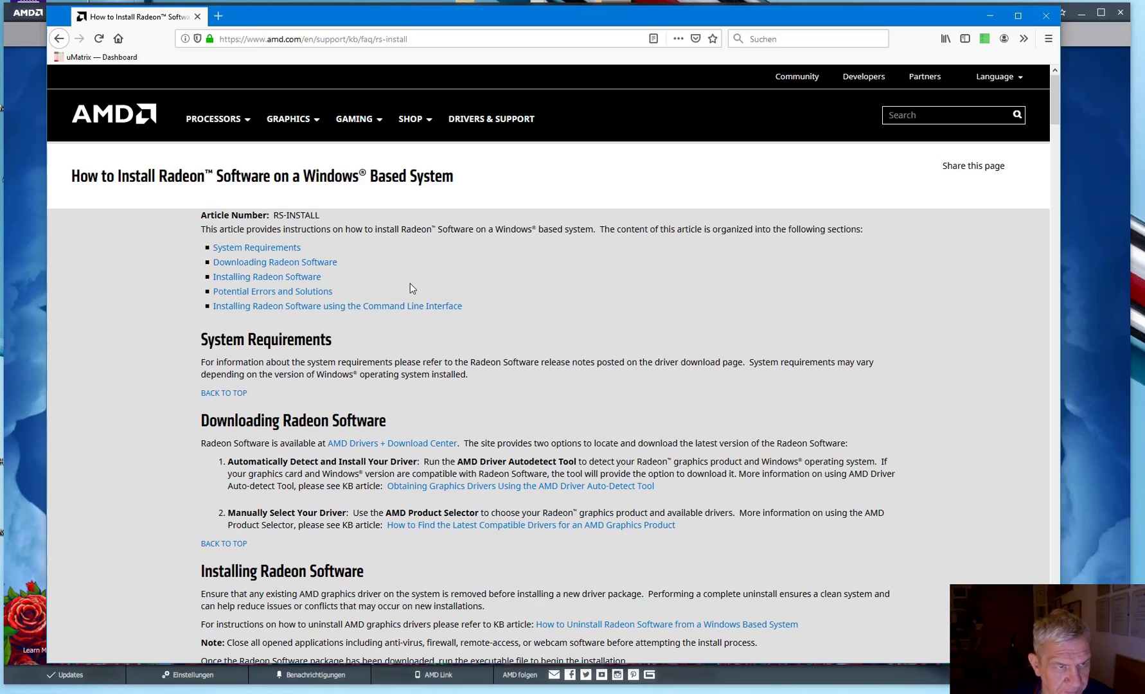
click(275, 249)
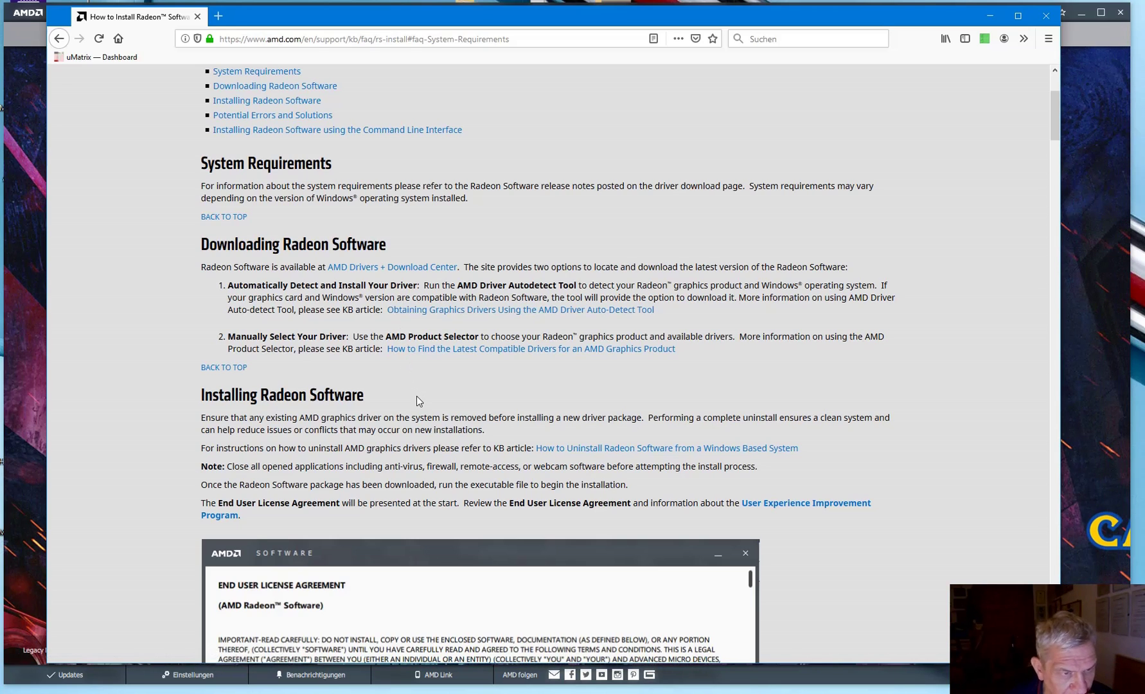
scroll(420, 425, down, 3)
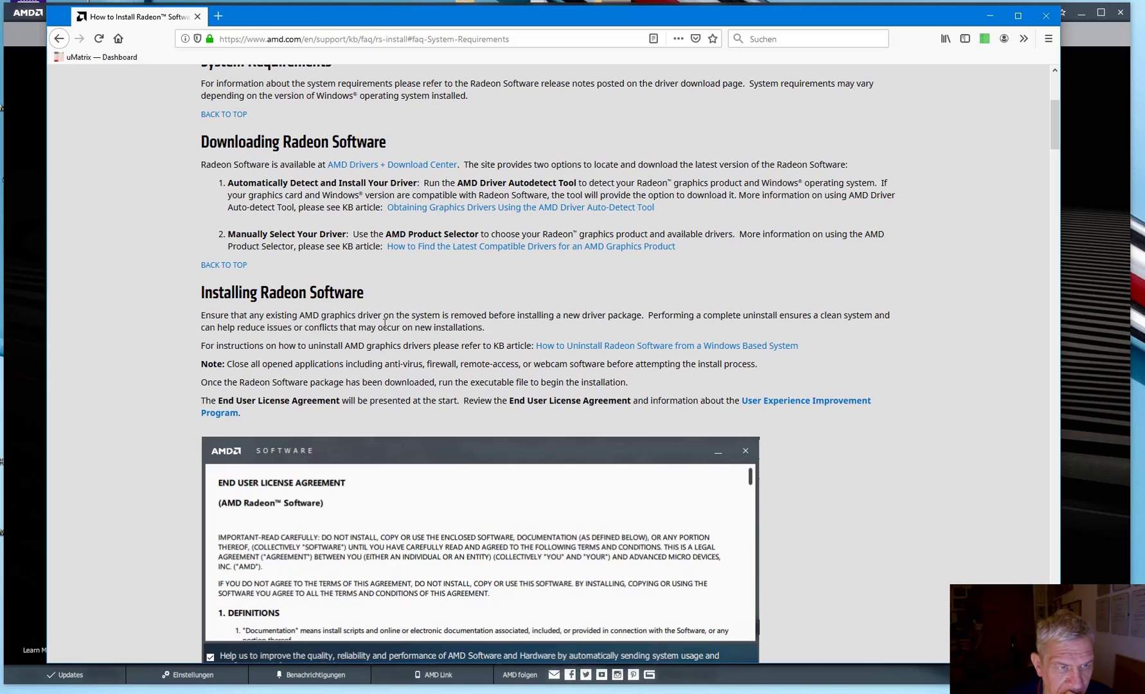
scroll(385, 323, down, 3)
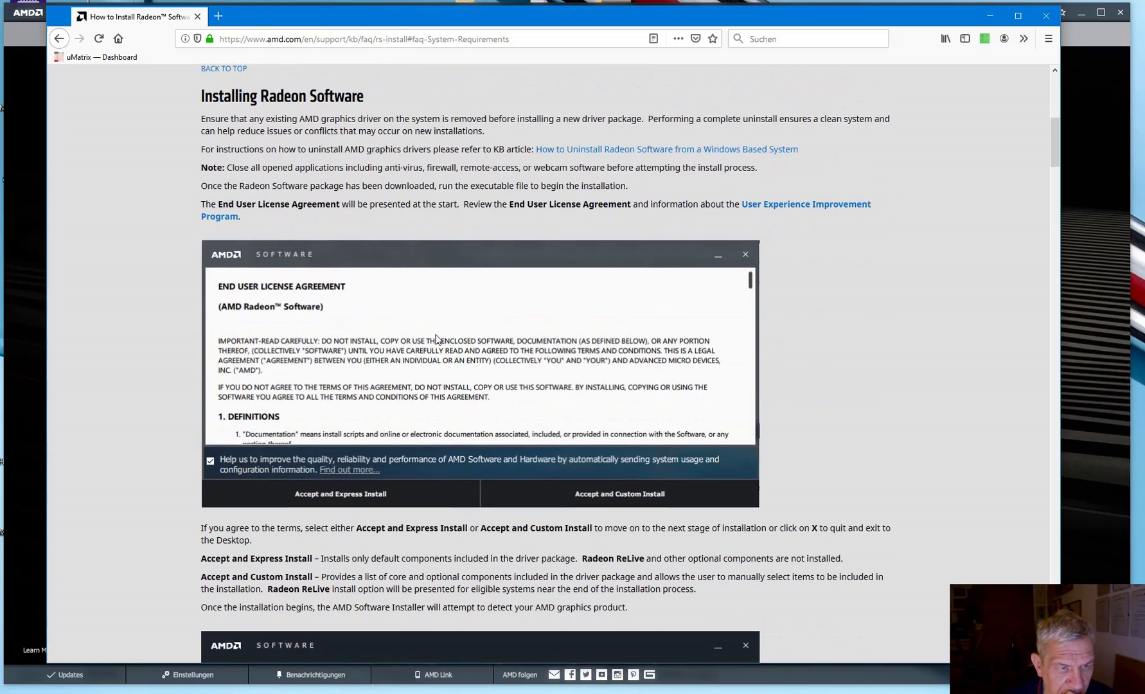
scroll(437, 339, down, 2)
scroll(436, 339, down, 3)
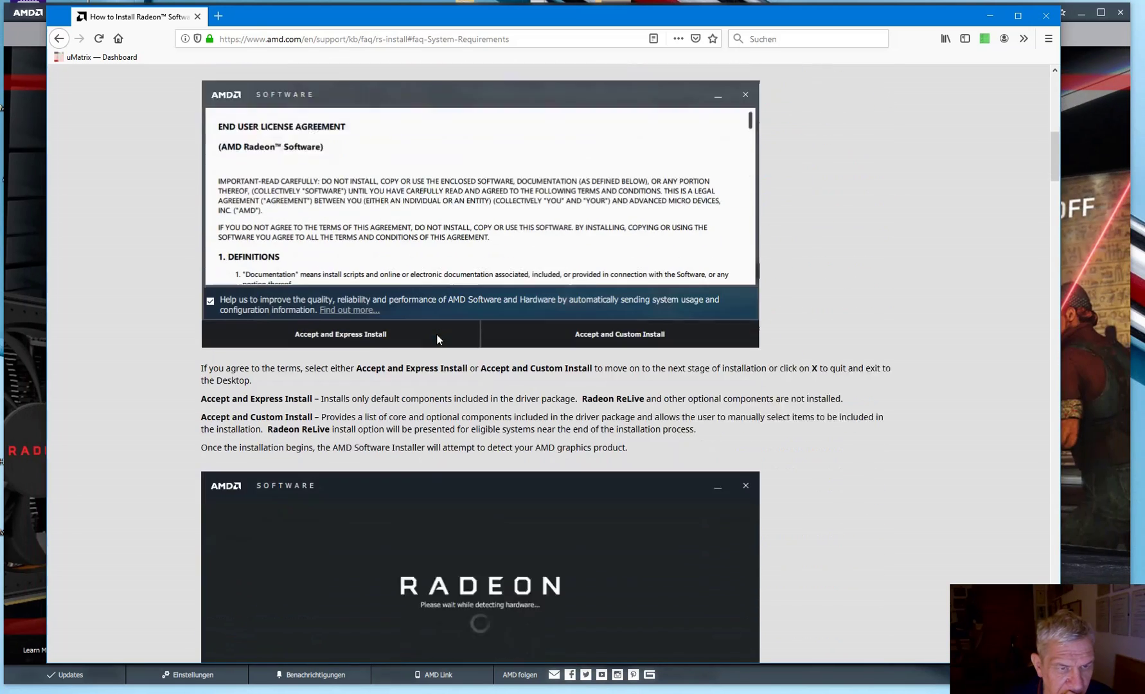
Read through the hardware detection, Express Install and Custom Install sections of the installation article
scroll(477, 347, down, 5)
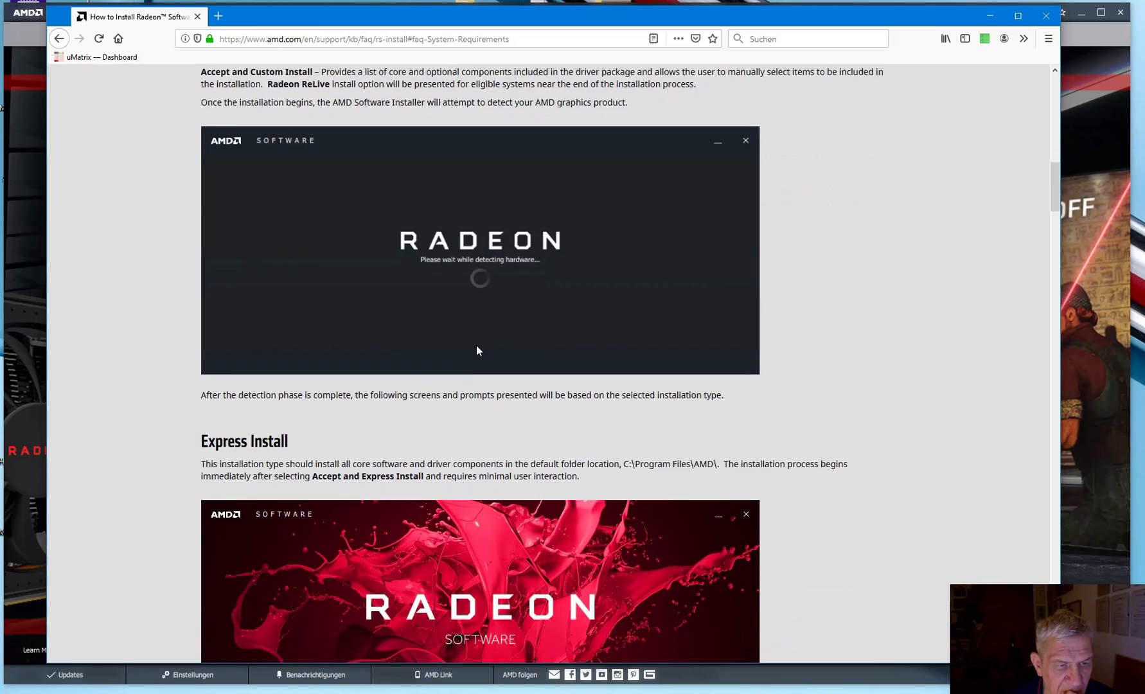
scroll(476, 345, down, 2)
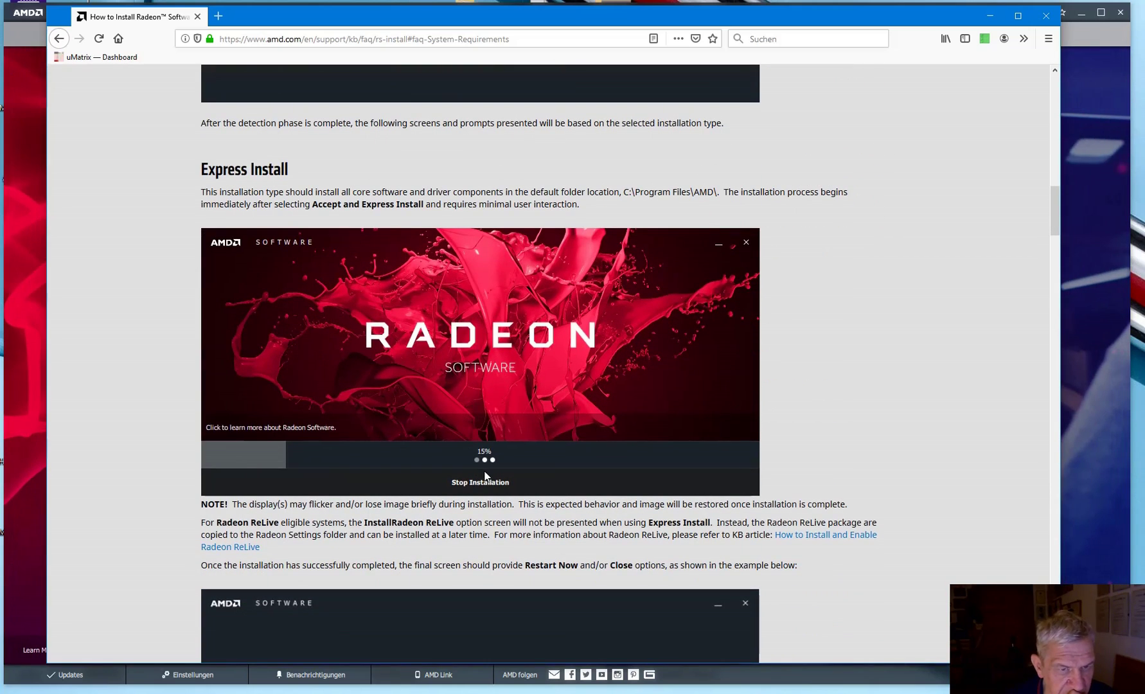
scroll(510, 417, down, 2)
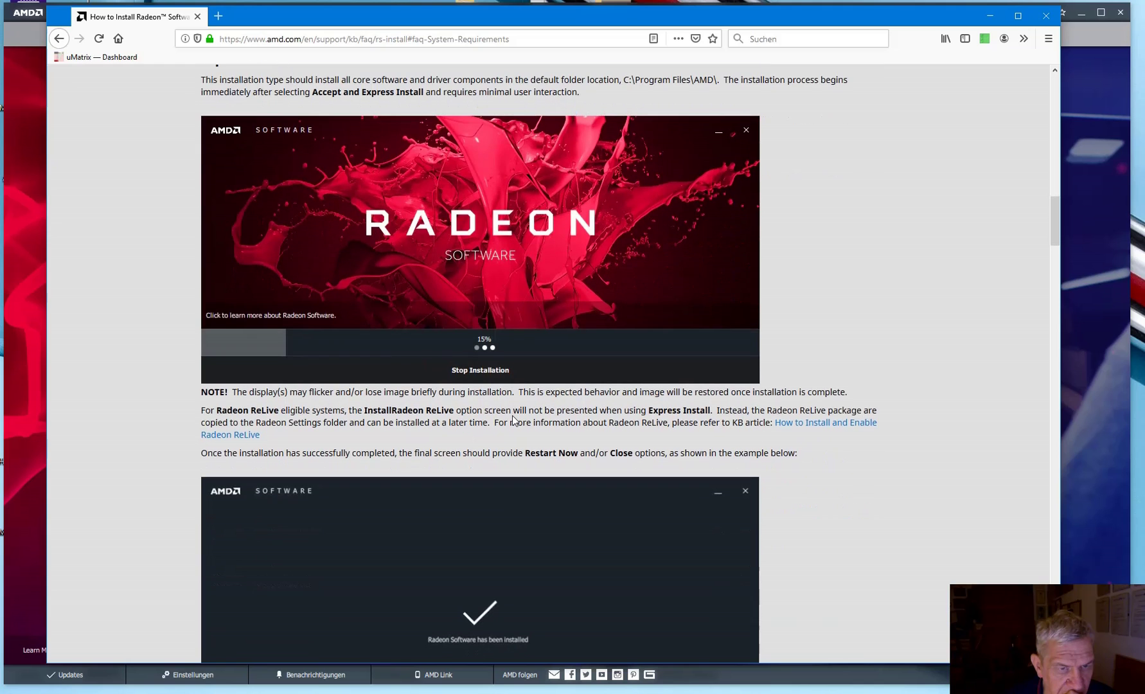
scroll(513, 416, down, 2)
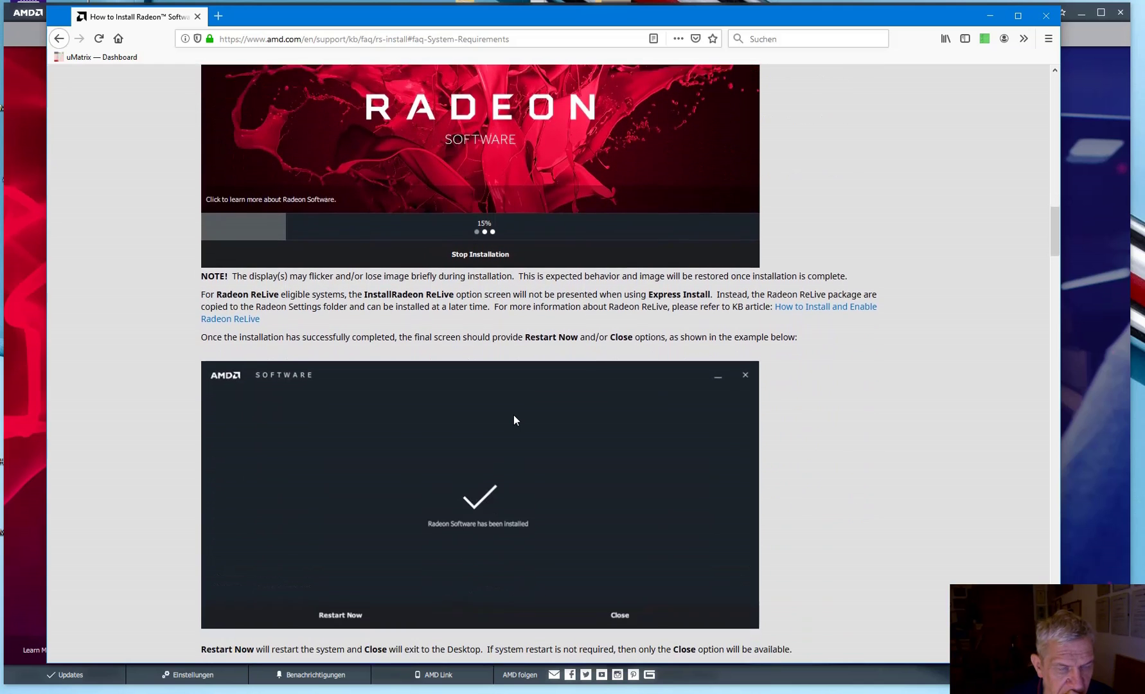
scroll(516, 416, down, 8)
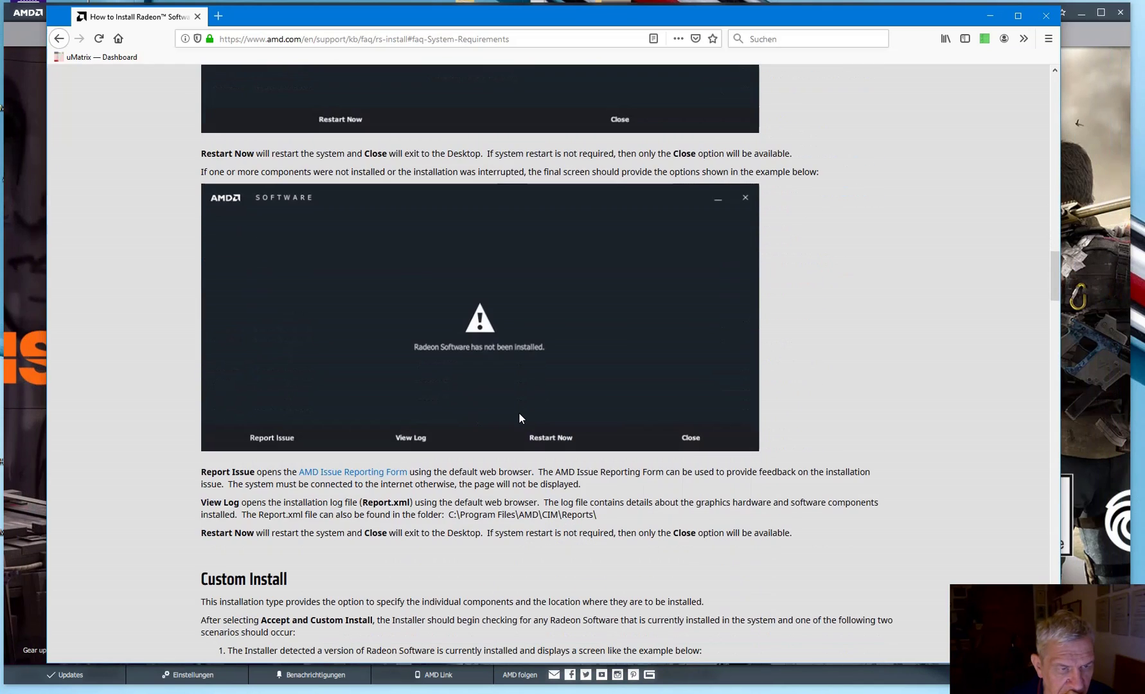
scroll(520, 417, down, 8)
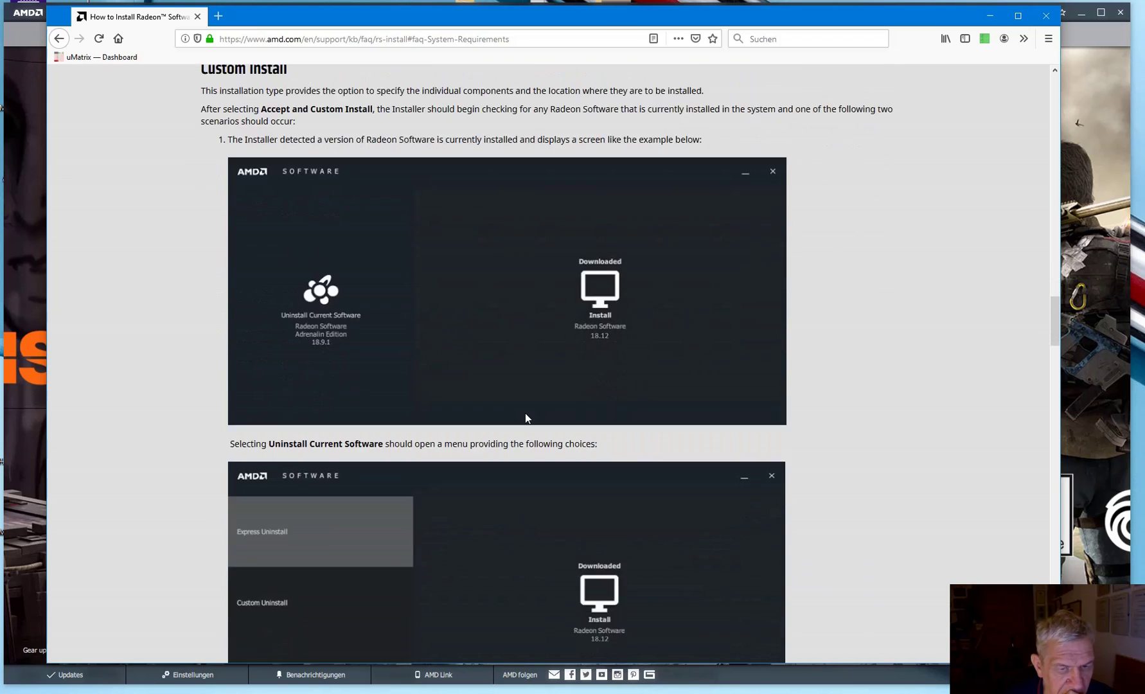
scroll(525, 417, down, 3)
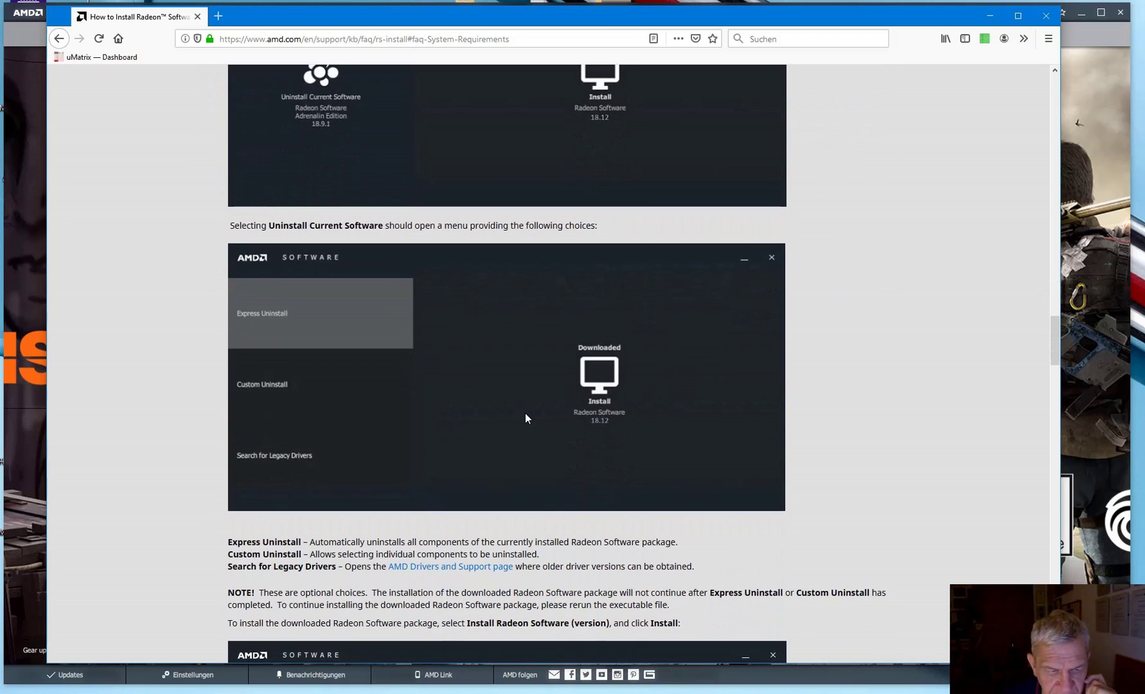
Leave the installation article and go back through the HDMI scaling article to the Radeon help center's topic list
scroll(525, 416, up, 9)
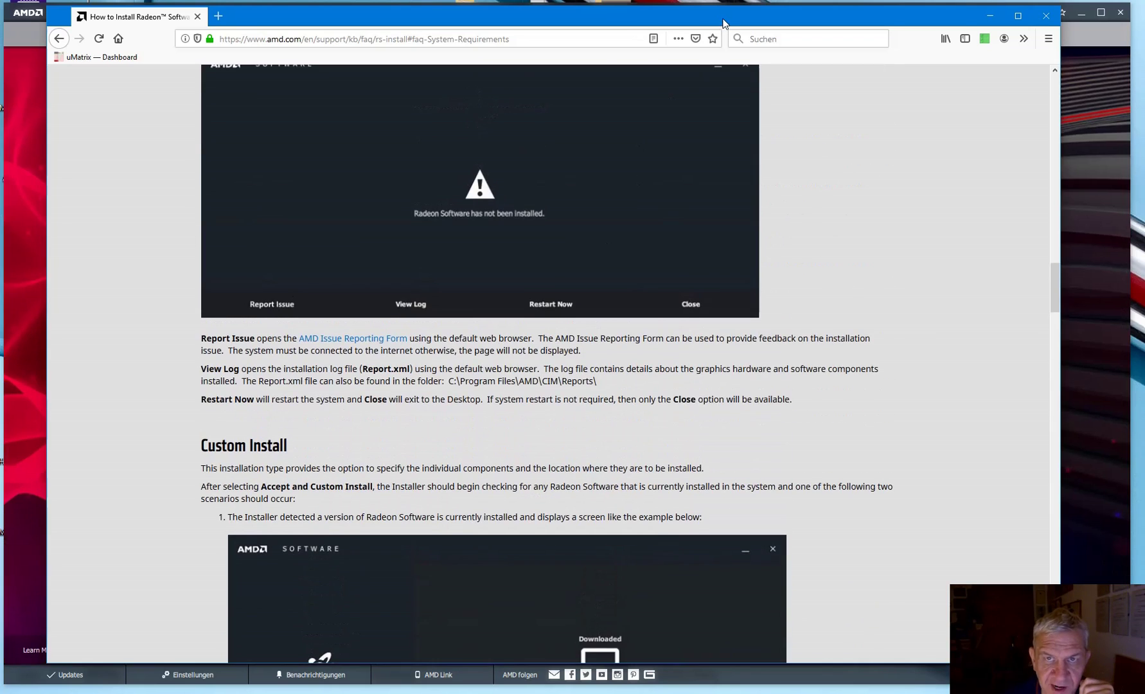
drag(723, 23, 729, 18)
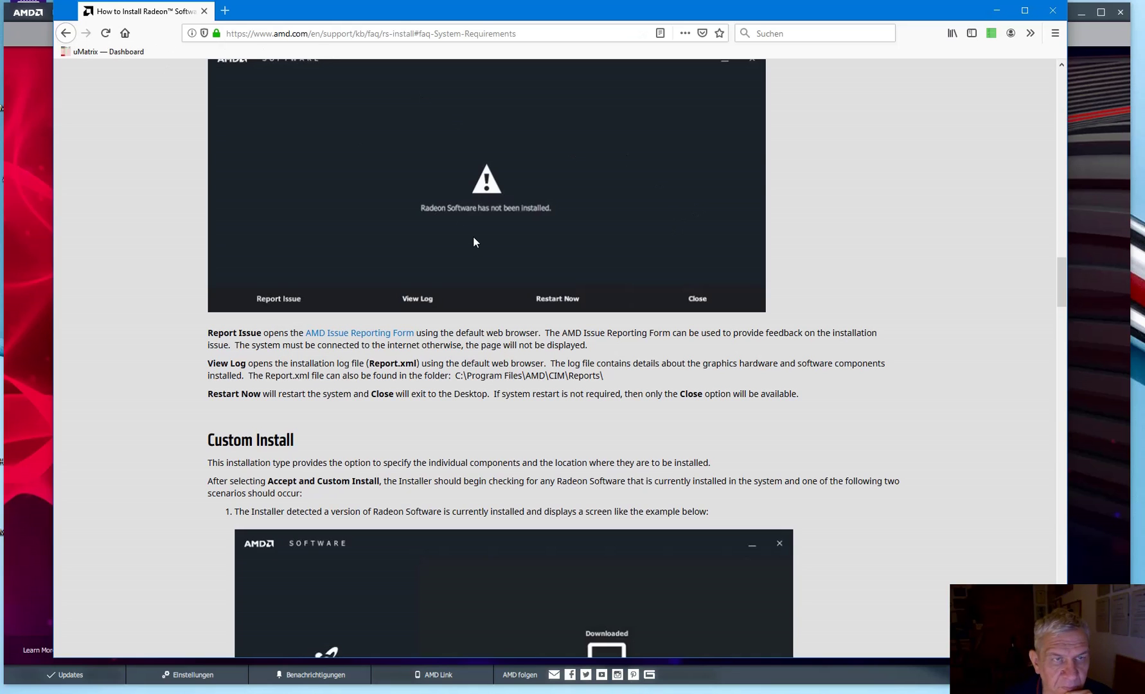
scroll(475, 242, up, 2)
click(66, 32)
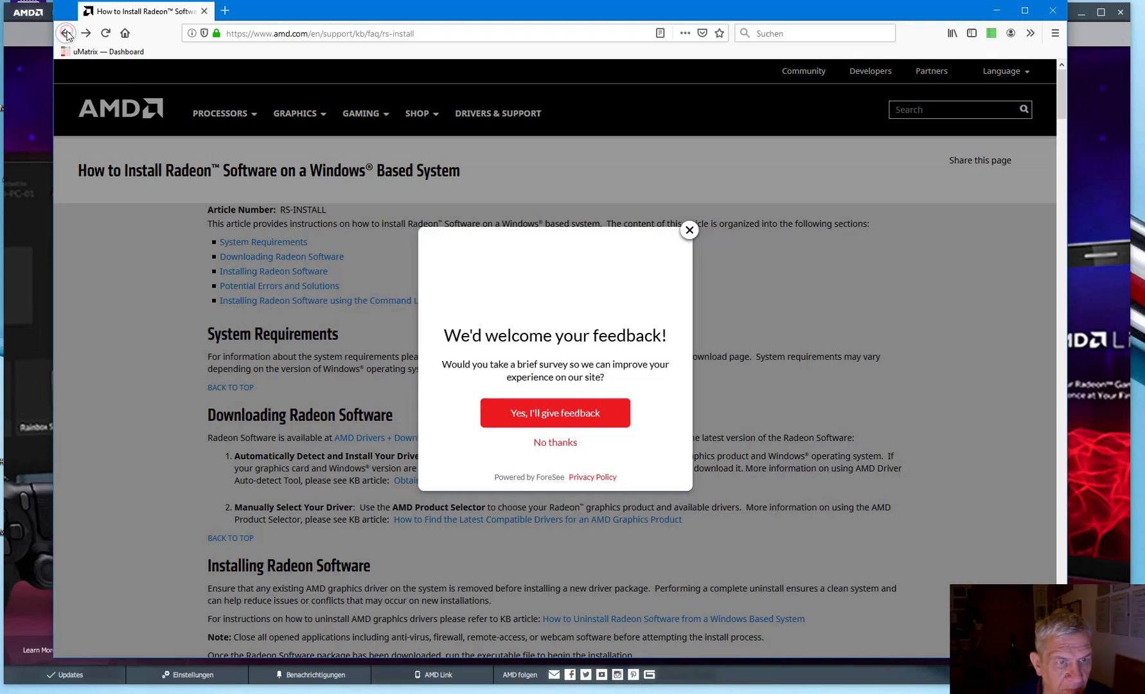
click(66, 33)
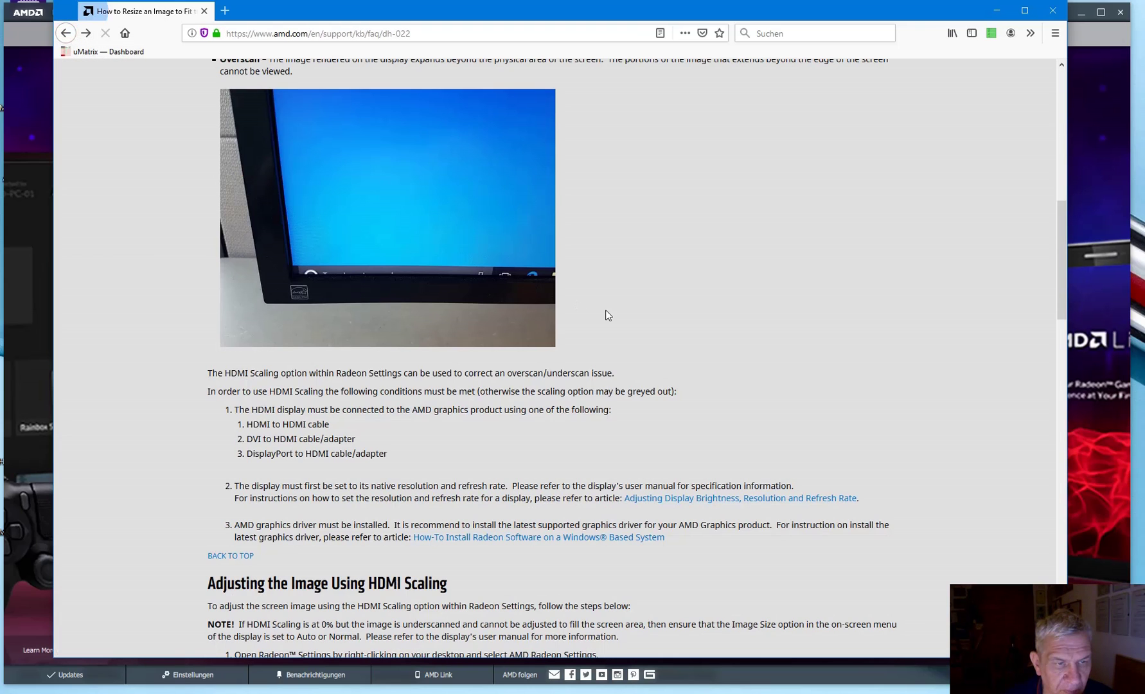
scroll(619, 337, up, 10)
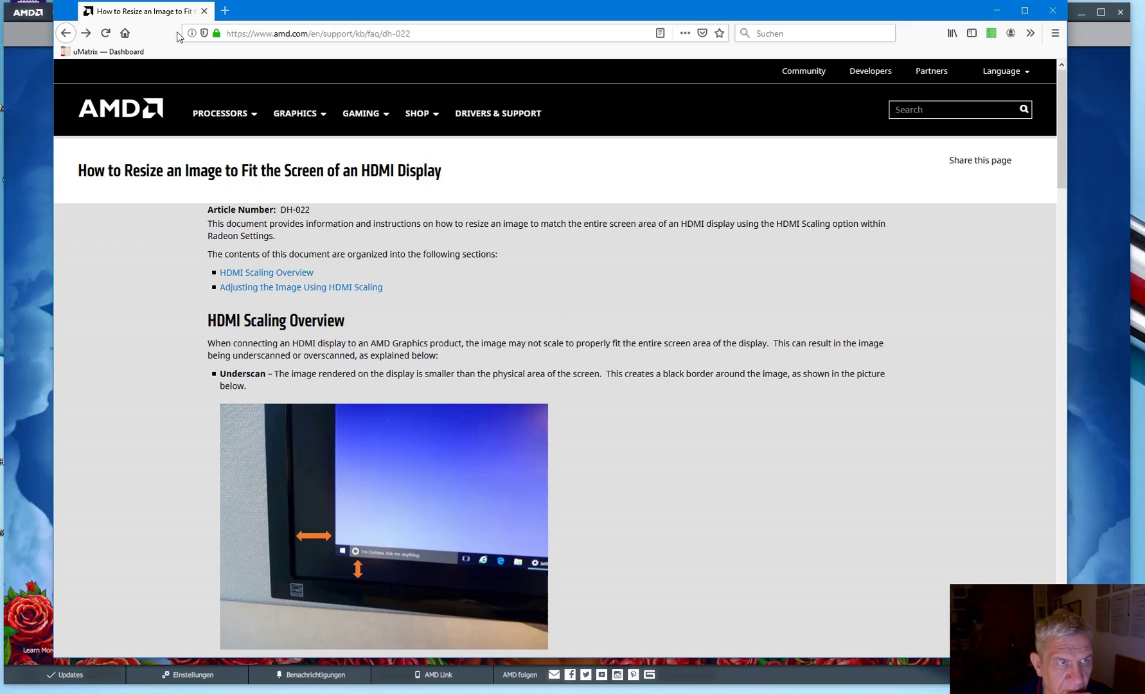
click(65, 34)
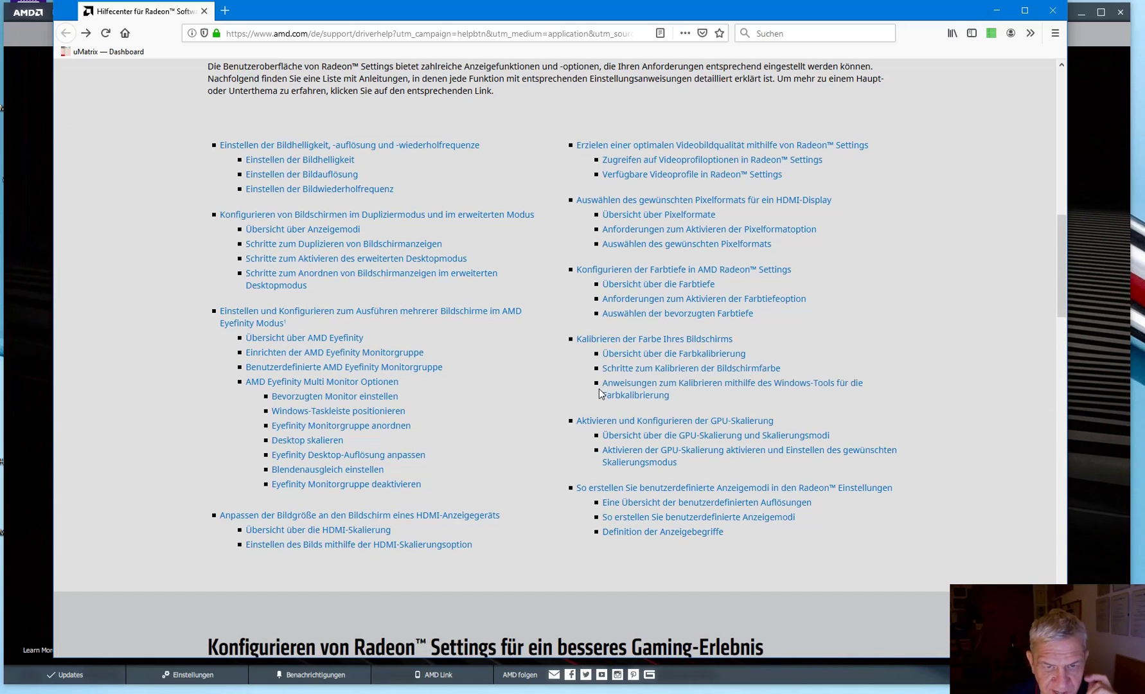
Examine the help center's gaming configuration topics and the section on Radeon settings information and user preferences
scroll(599, 389, down, 8)
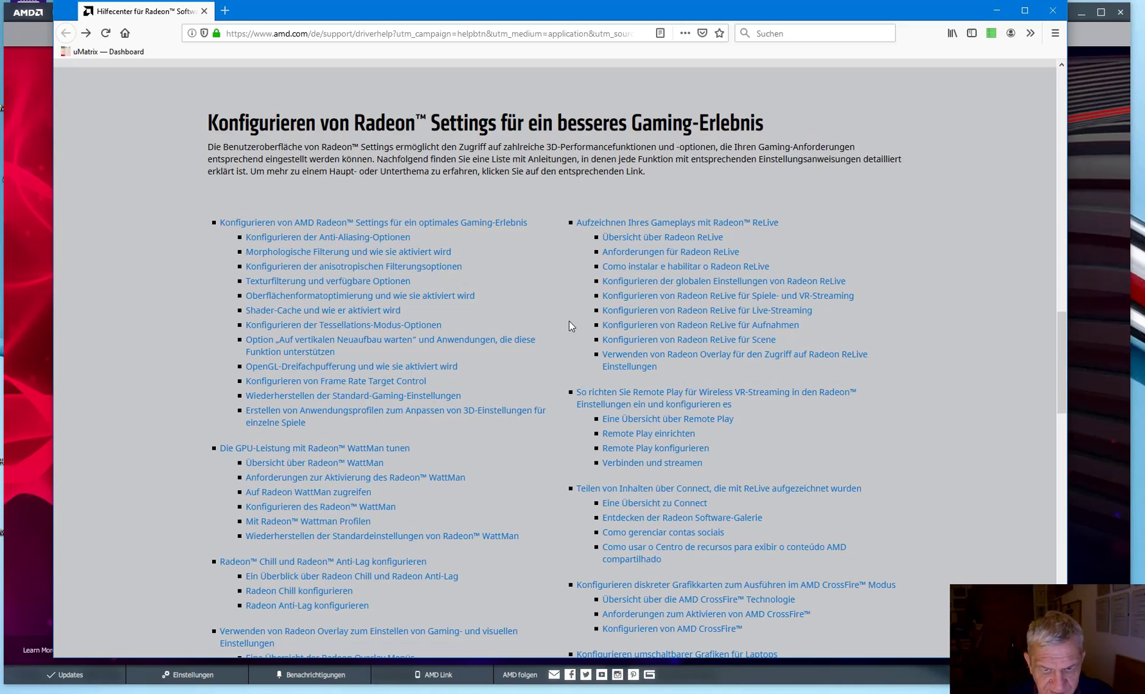
scroll(569, 325, down, 3)
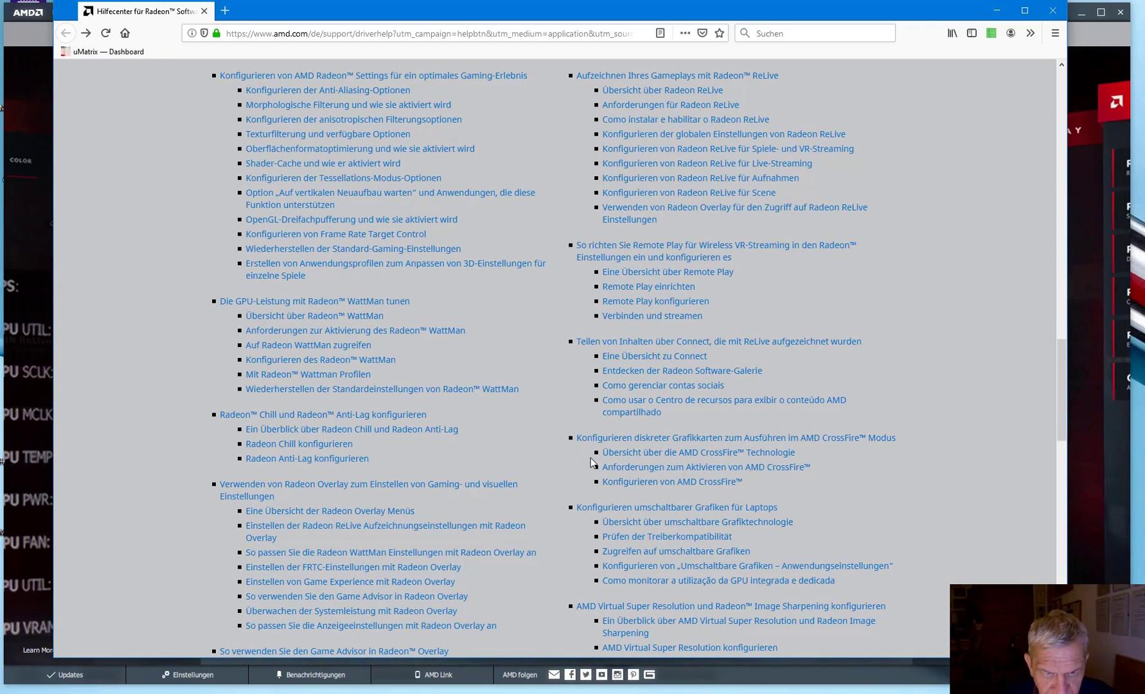
scroll(591, 463, down, 2)
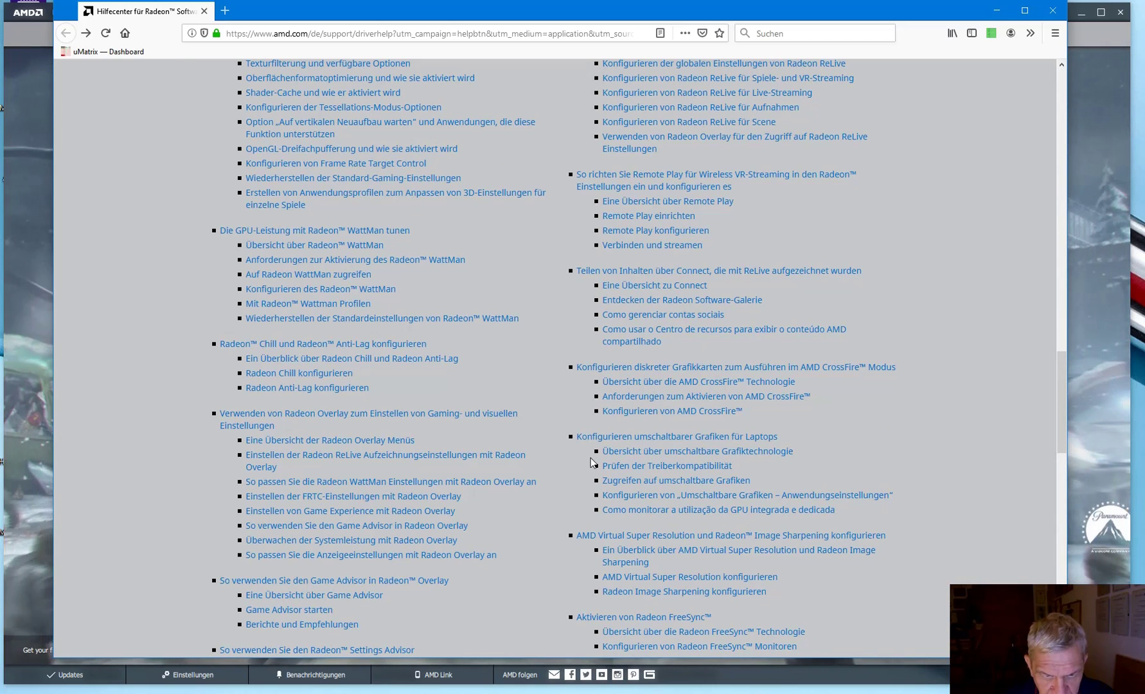
scroll(591, 462, down, 1)
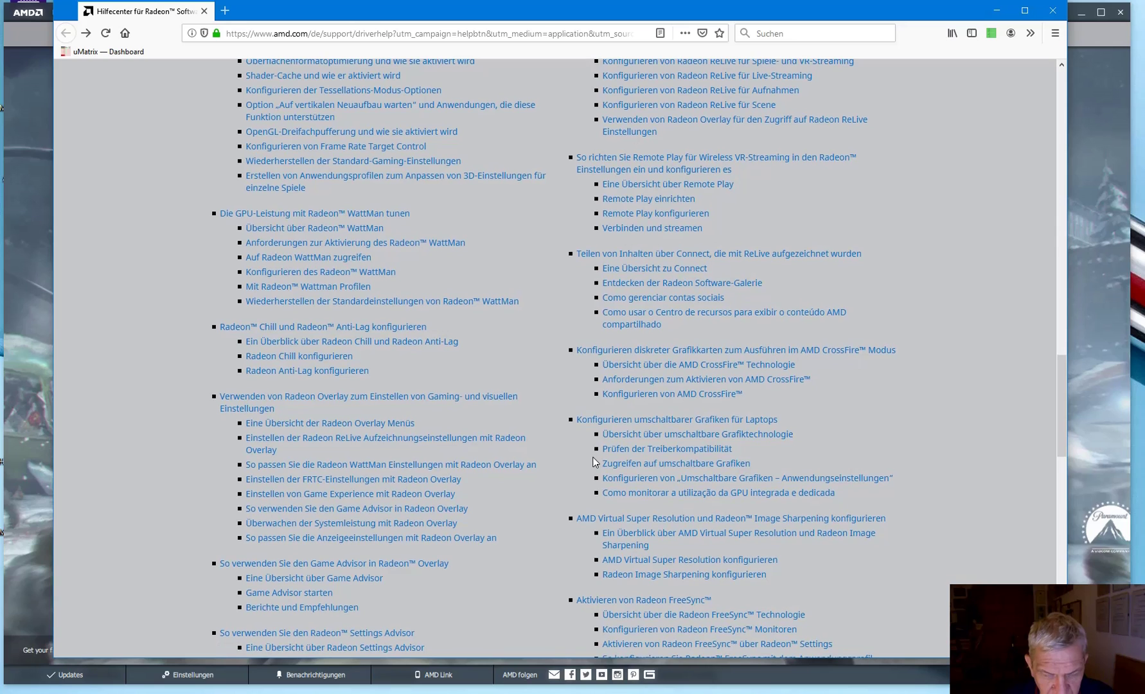
scroll(594, 462, down, 2)
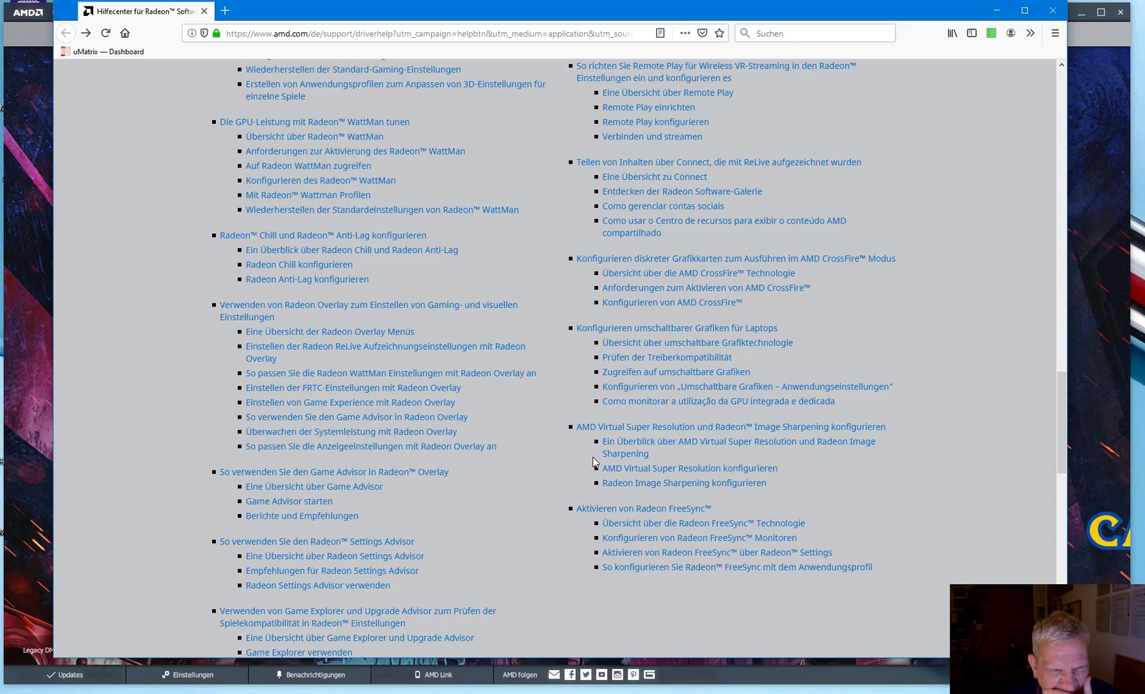
scroll(596, 461, down, 1)
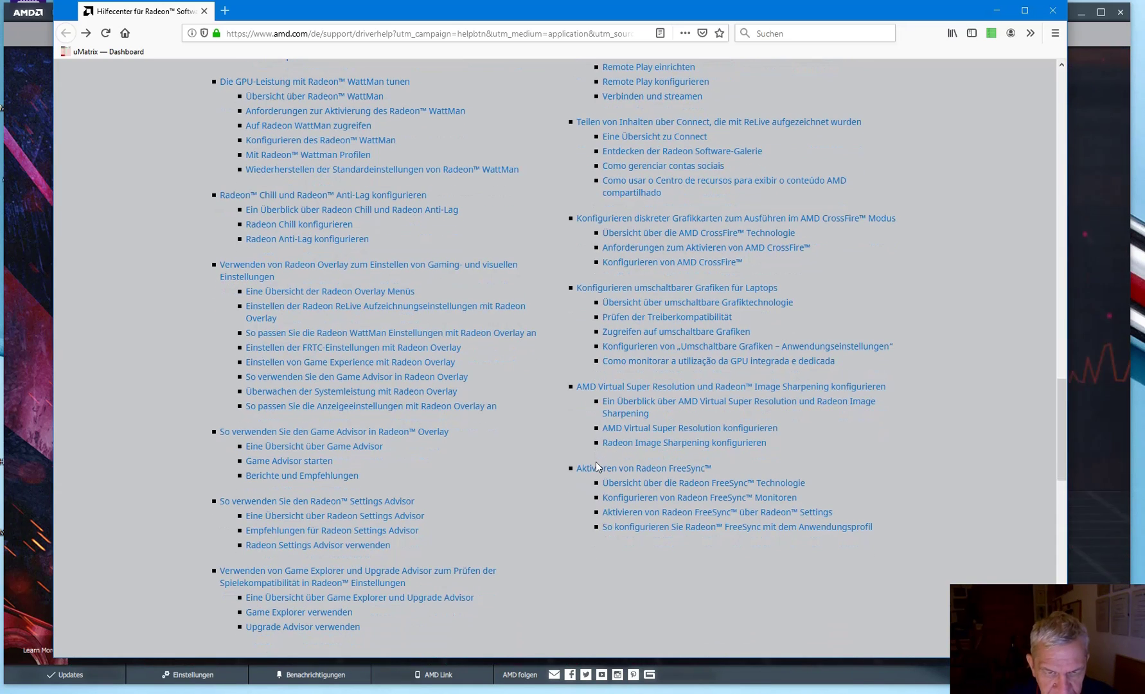
scroll(584, 482, down, 6)
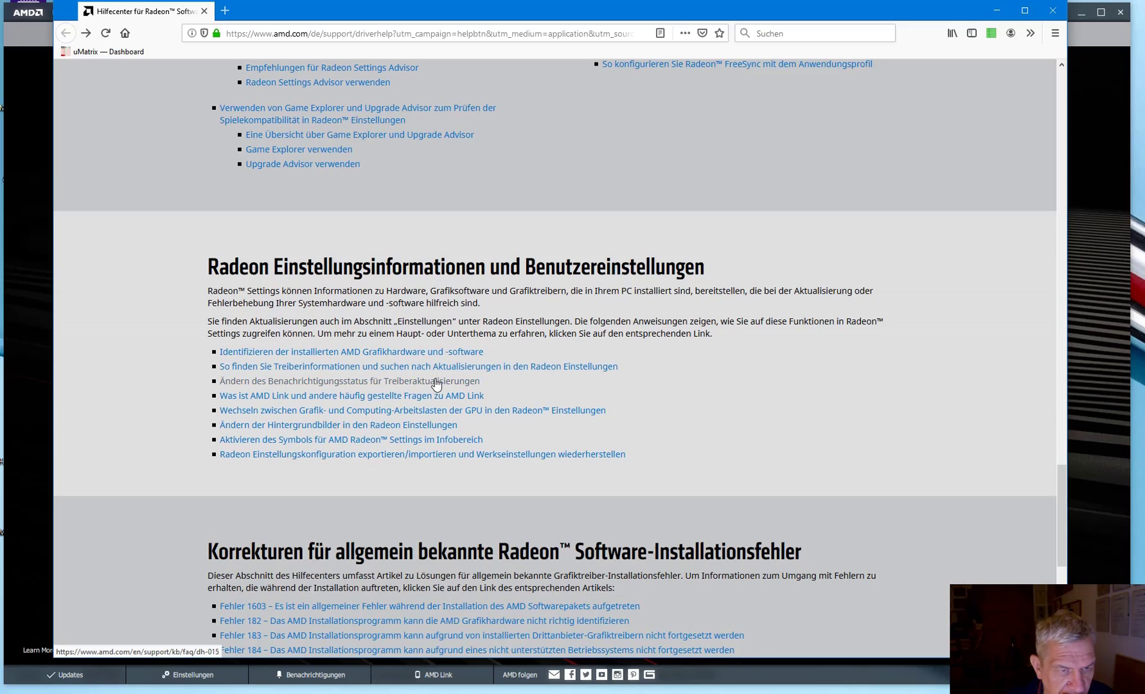
Open the article on switching between graphics and compute GPU workloads, decline the feedback survey, and read its introduction
click(444, 416)
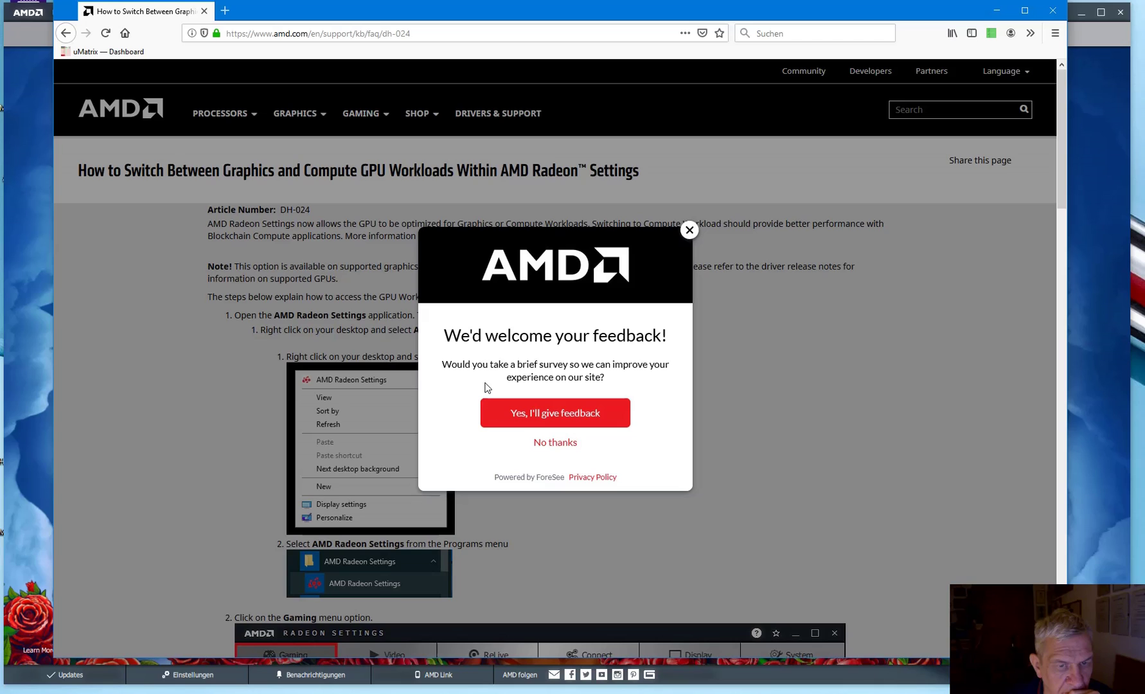
click(556, 443)
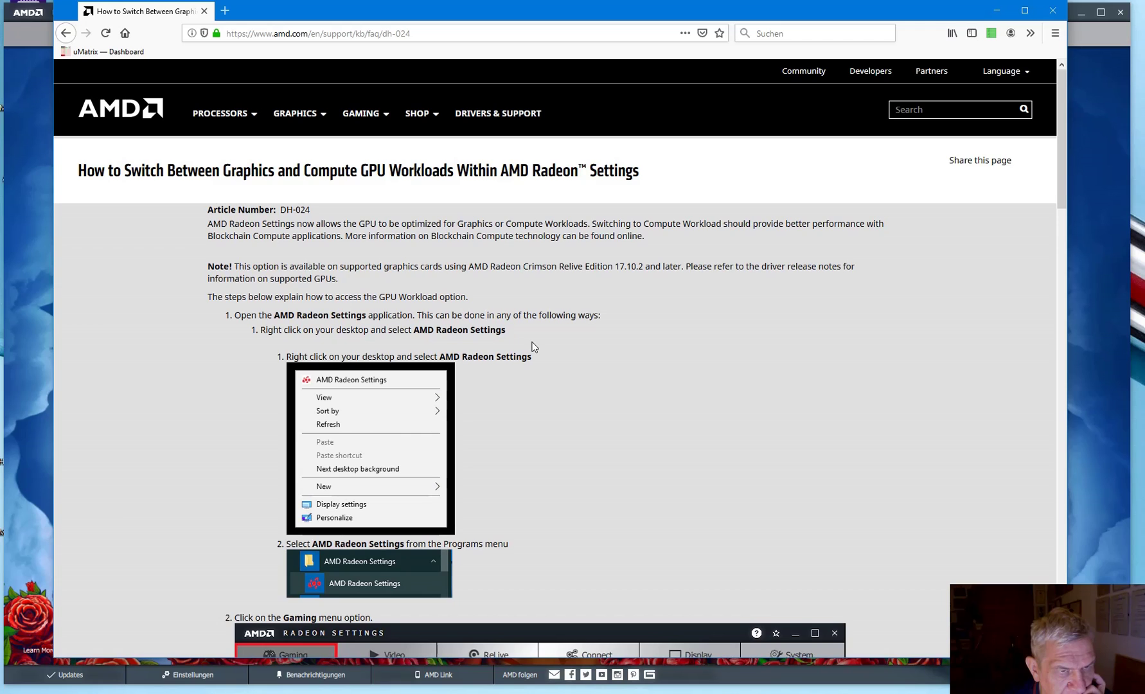
scroll(532, 347, down, 1)
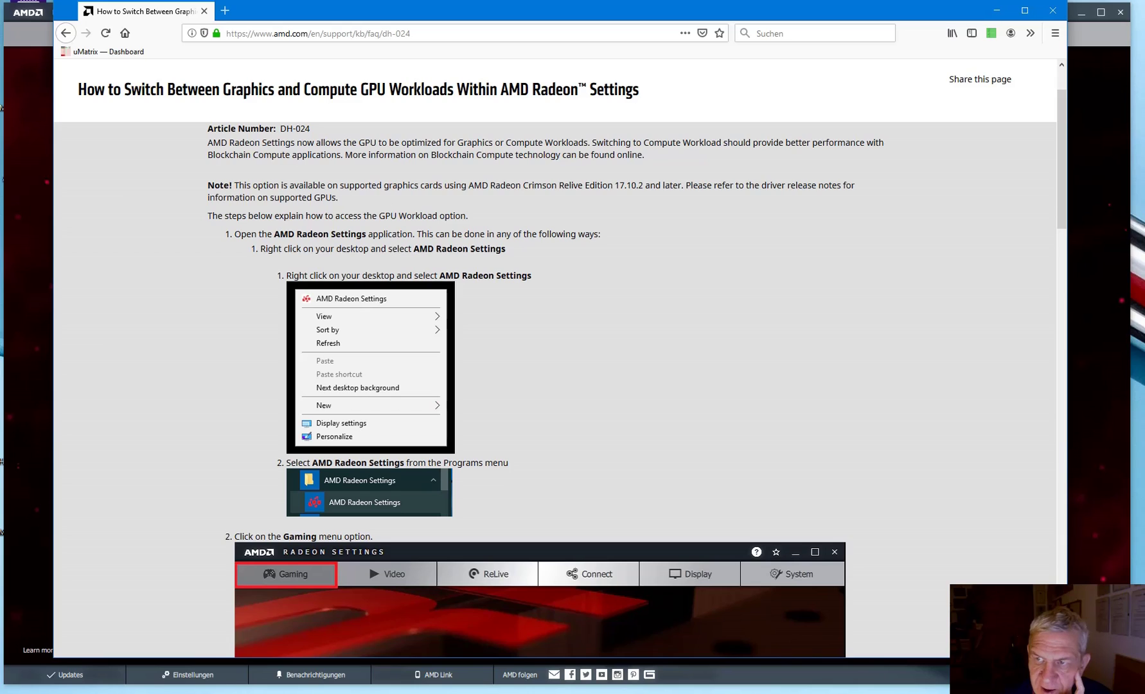
Open Radeon Settings from the desktop as the article describes and move its window to uncover the browser
right_click(1141, 207)
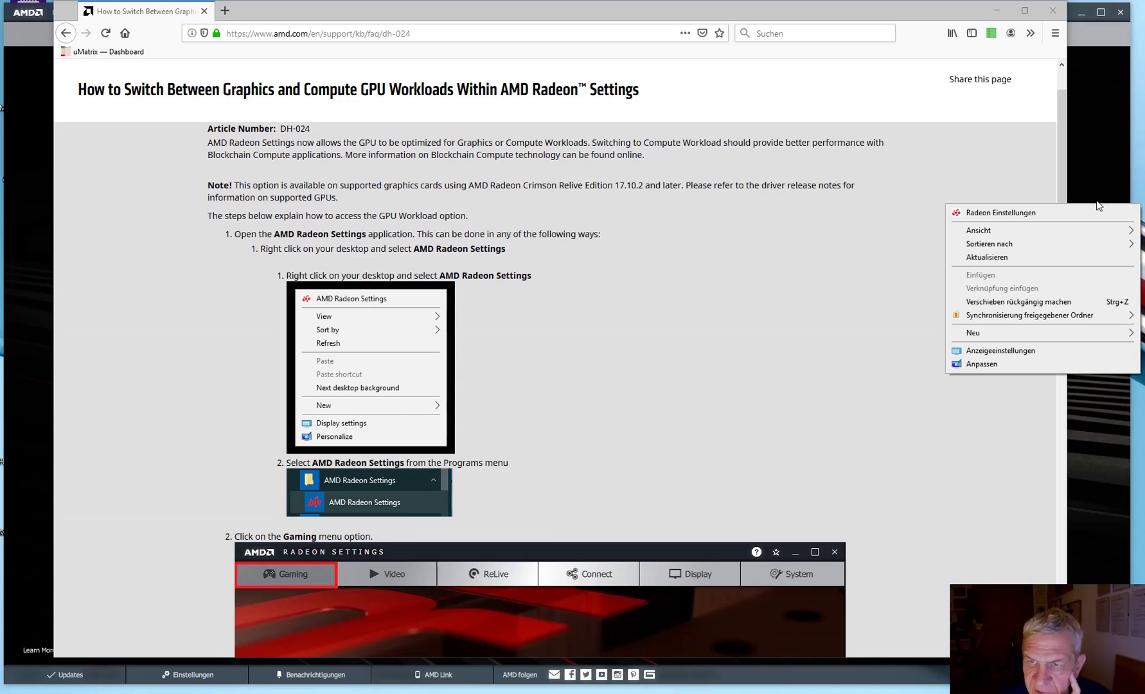
click(1005, 216)
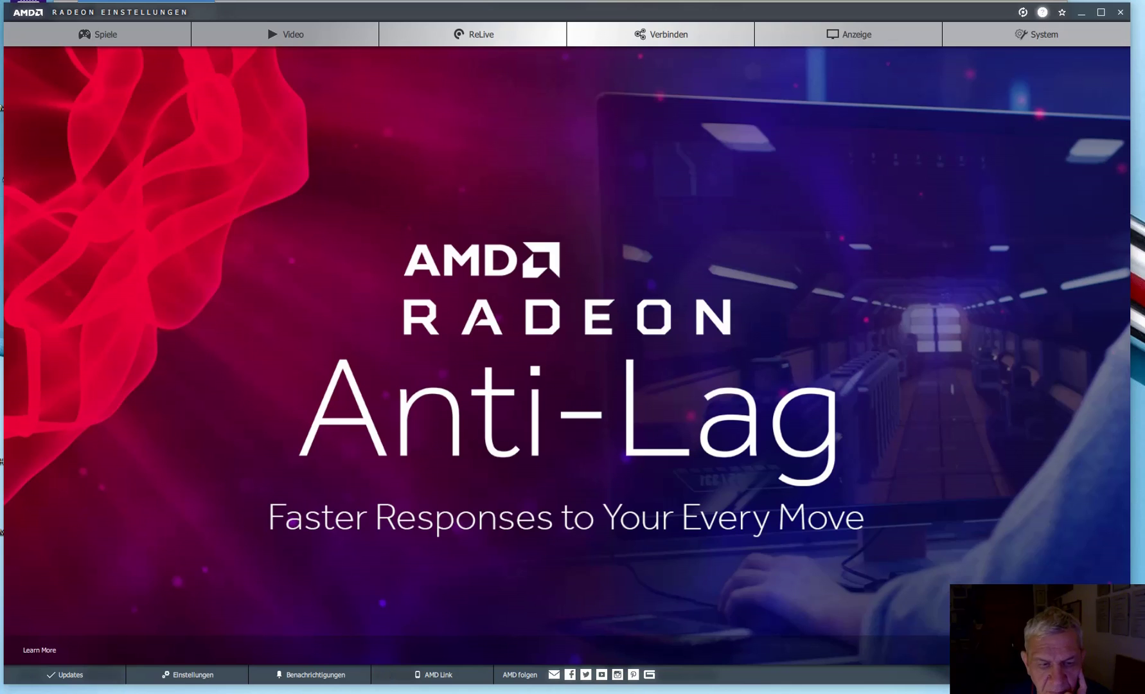
mouse_move(426, 692)
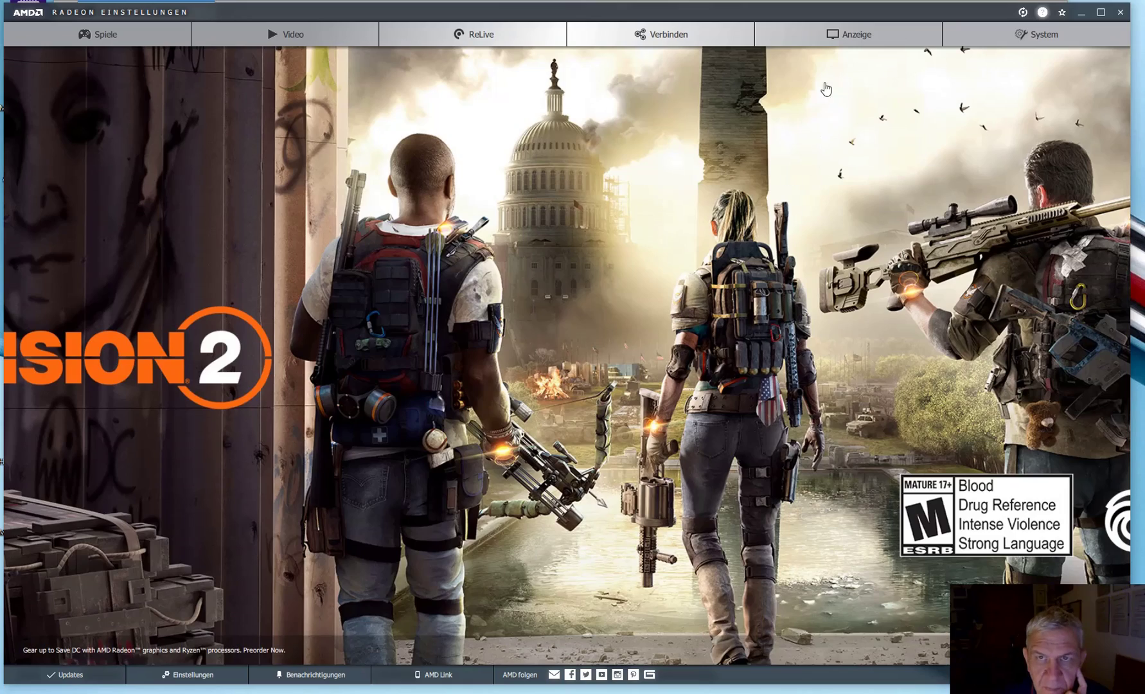
drag(816, 16, 837, 55)
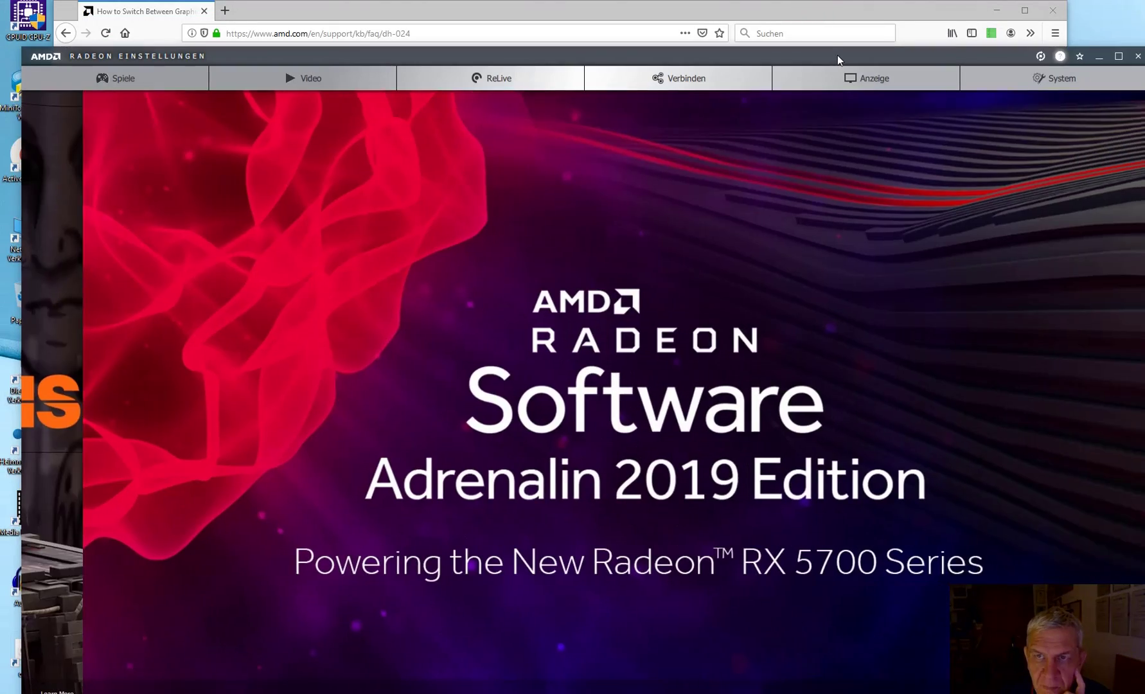
Return to the GPU workload article in the browser and read on to the step about the Gaming menu option
click(837, 18)
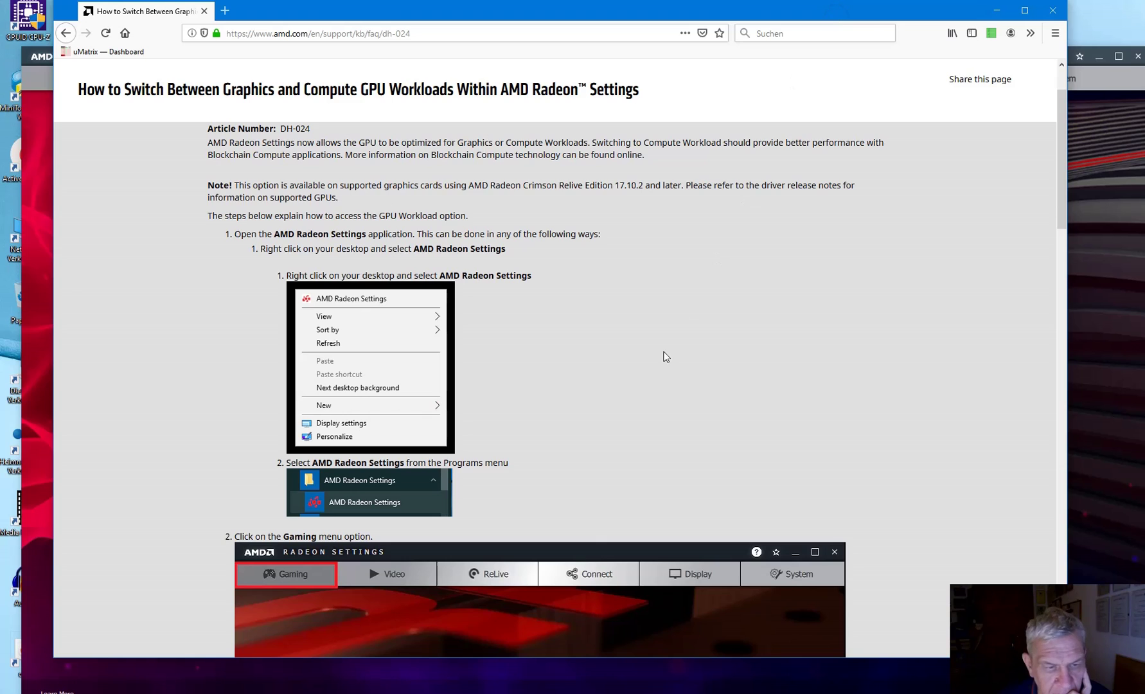
scroll(586, 360, down, 2)
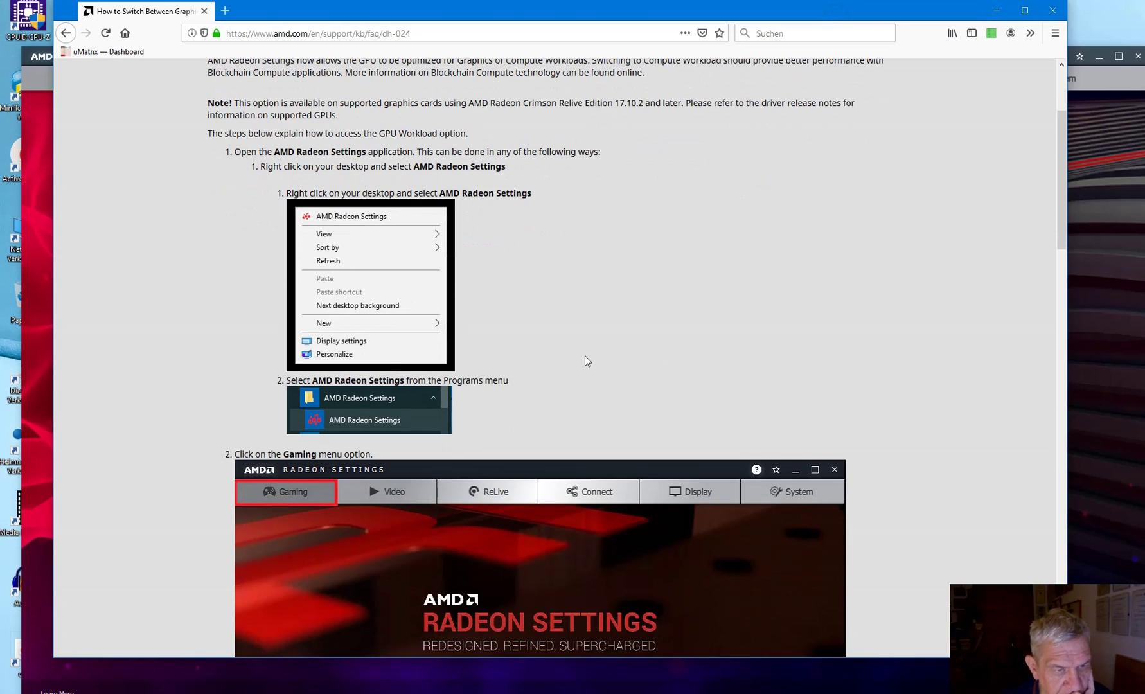
scroll(524, 376, down, 2)
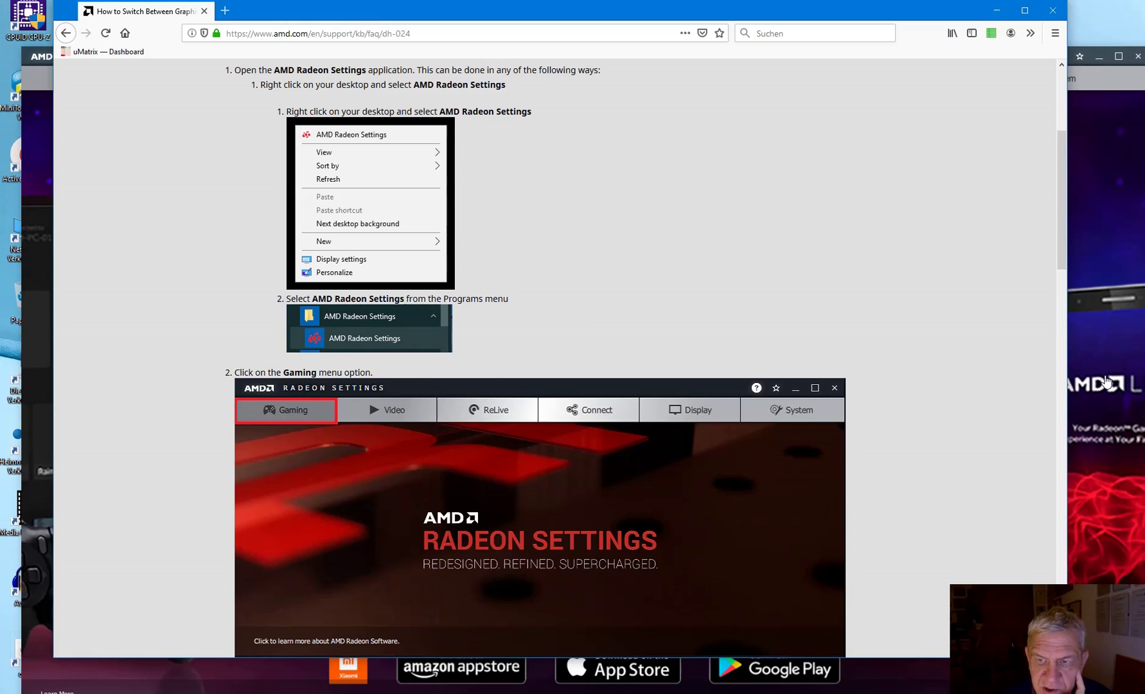
Switch to Radeon Settings, view the System overview, and return to the home page
click(1105, 384)
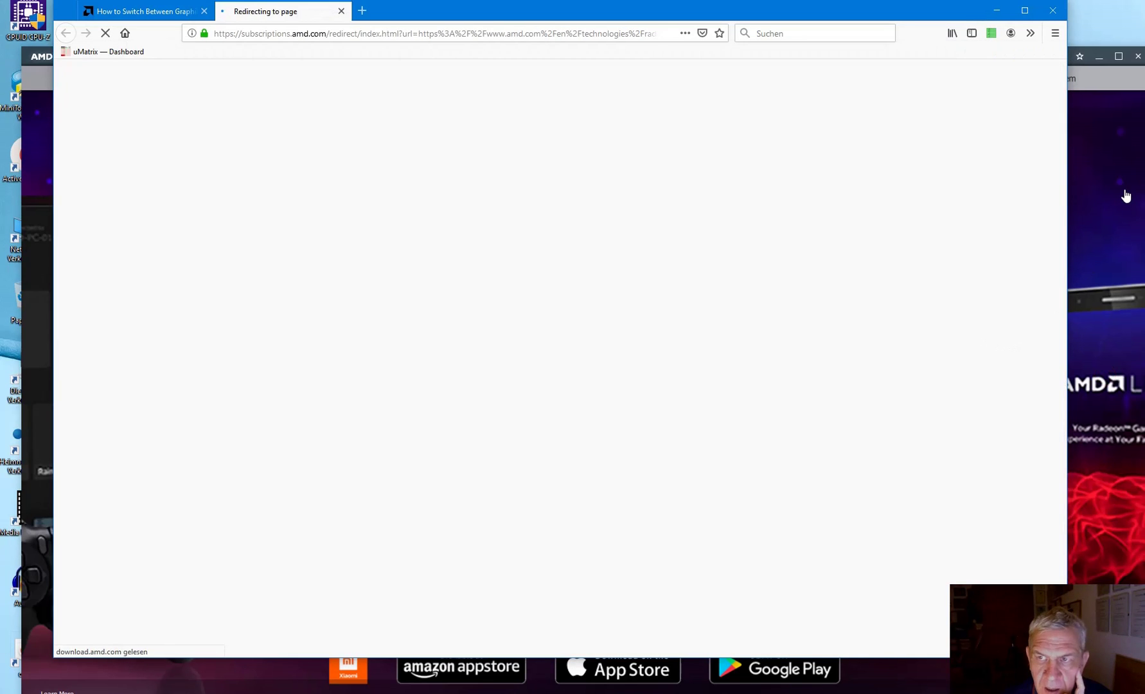
click(1124, 194)
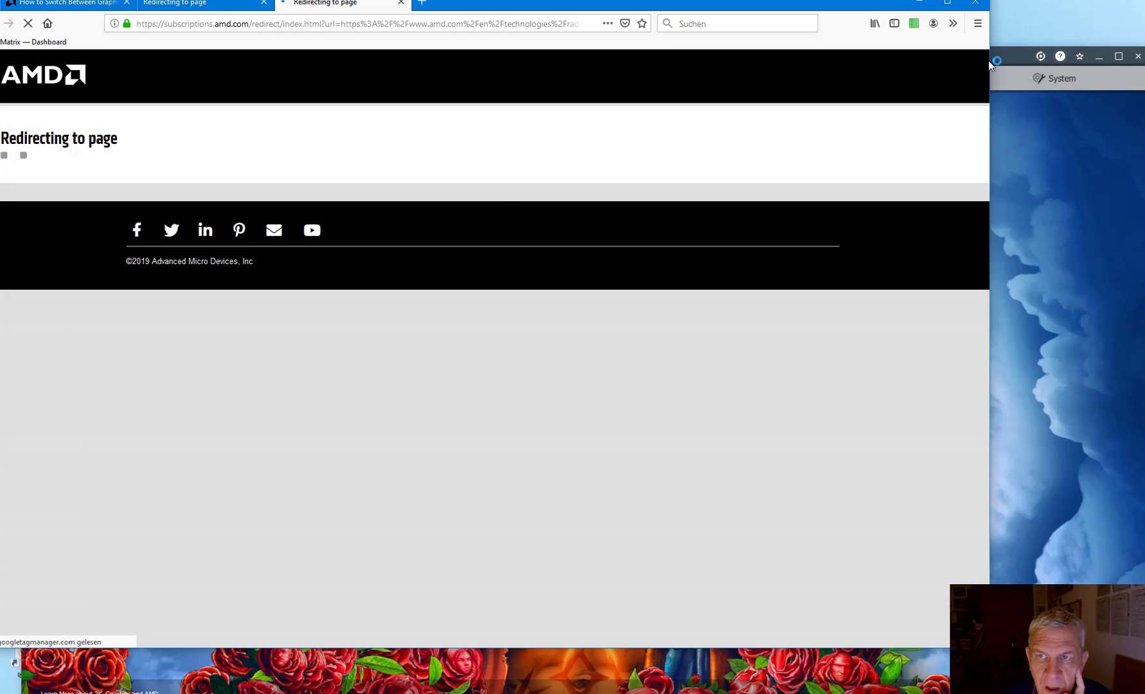
drag(1008, 61, 1017, 28)
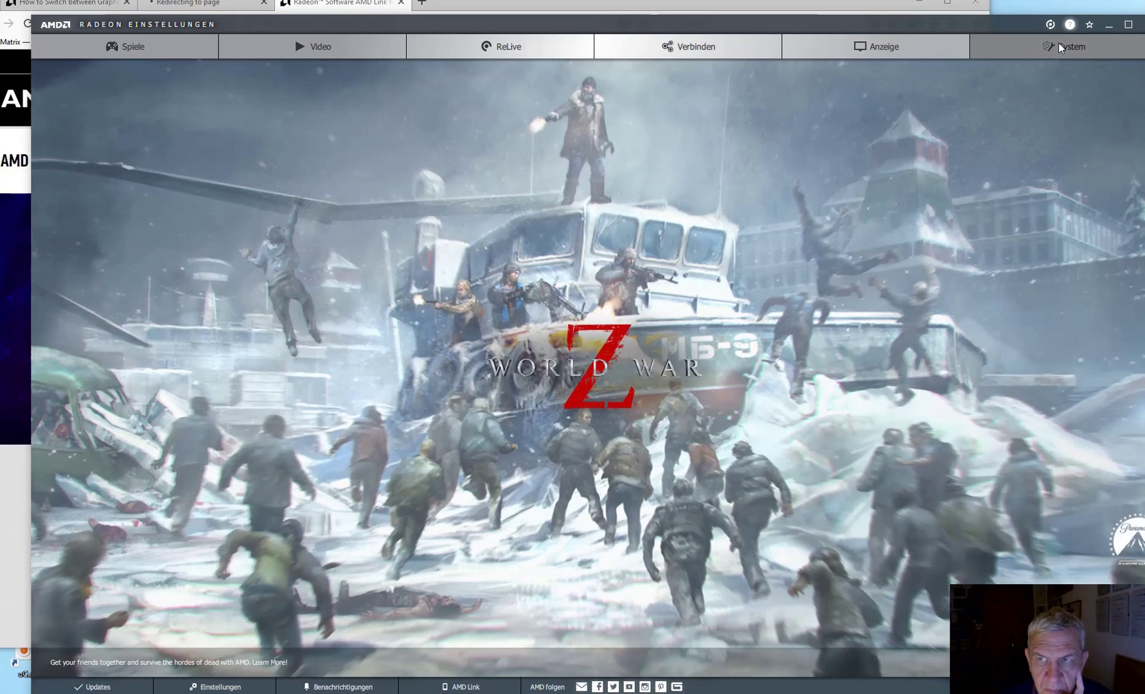
click(1059, 45)
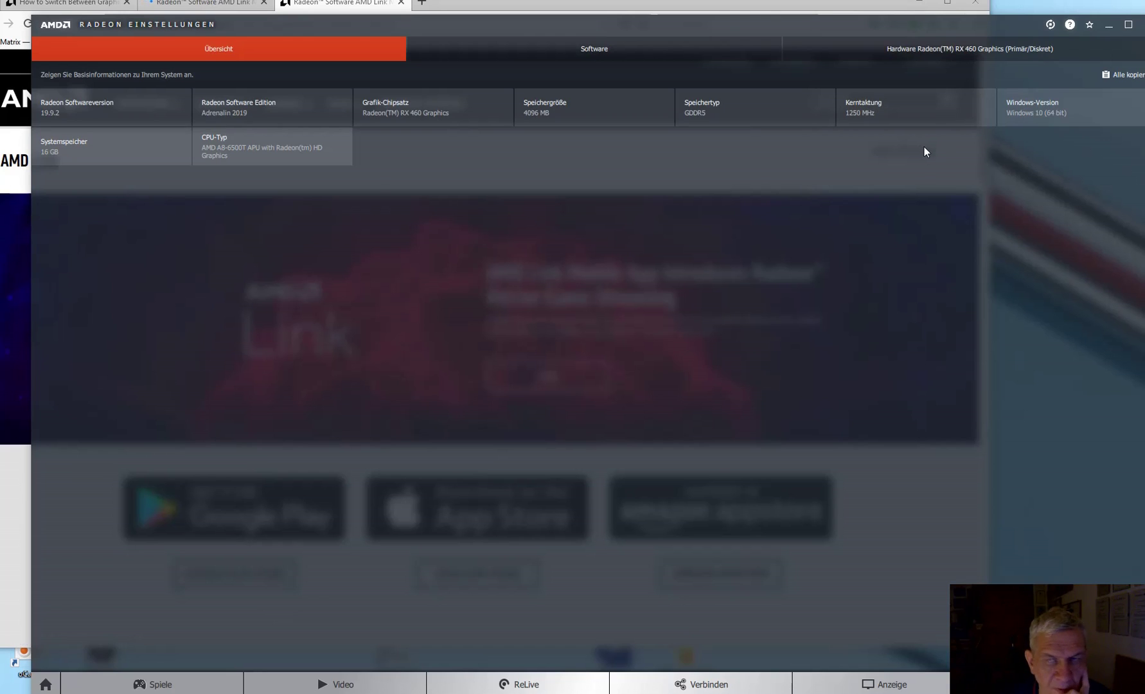
click(1091, 114)
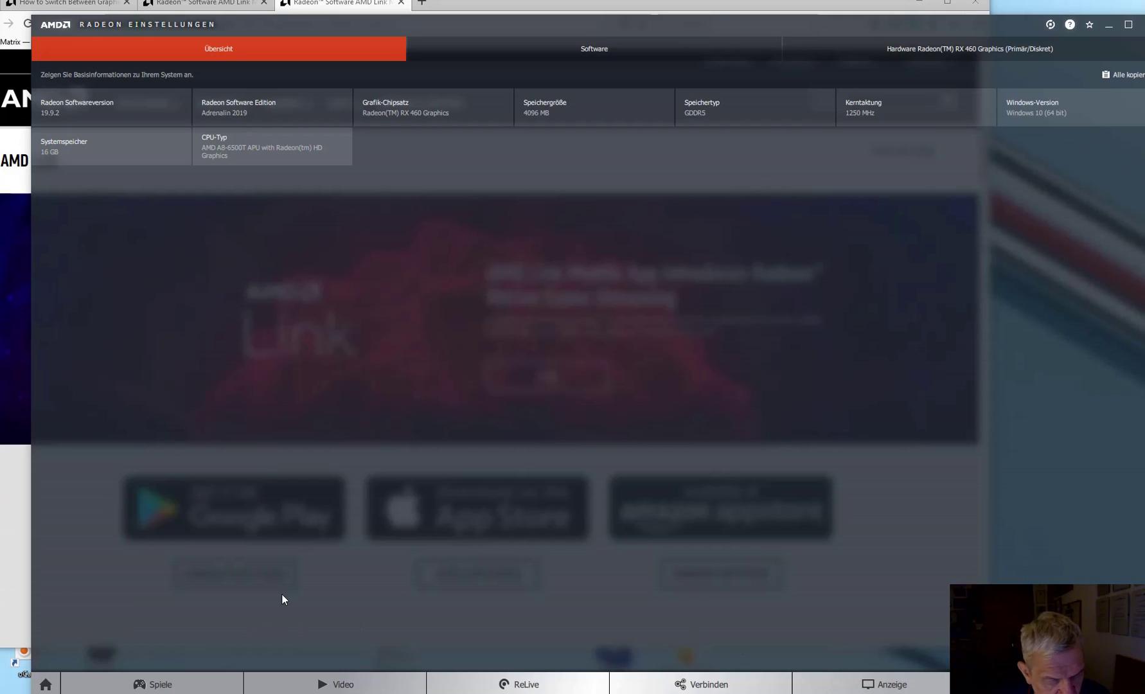
click(45, 684)
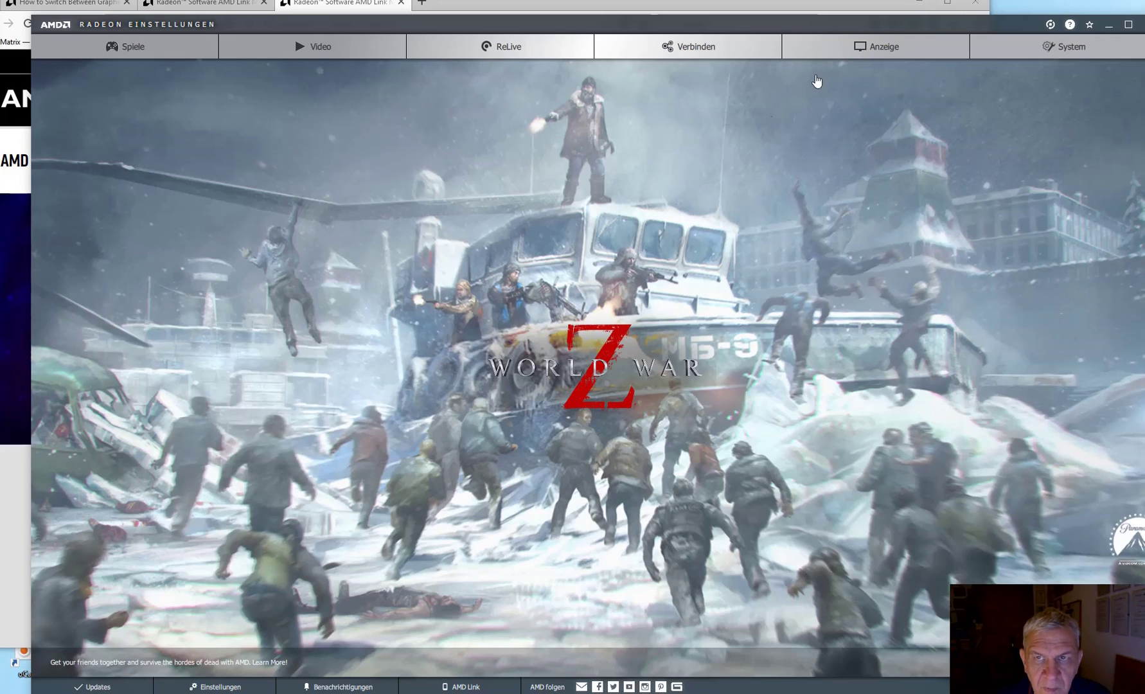
Switch to the browser, bring its window fully into view, and close both AMD Link tabs, keeping the GPU workload article open
click(866, 8)
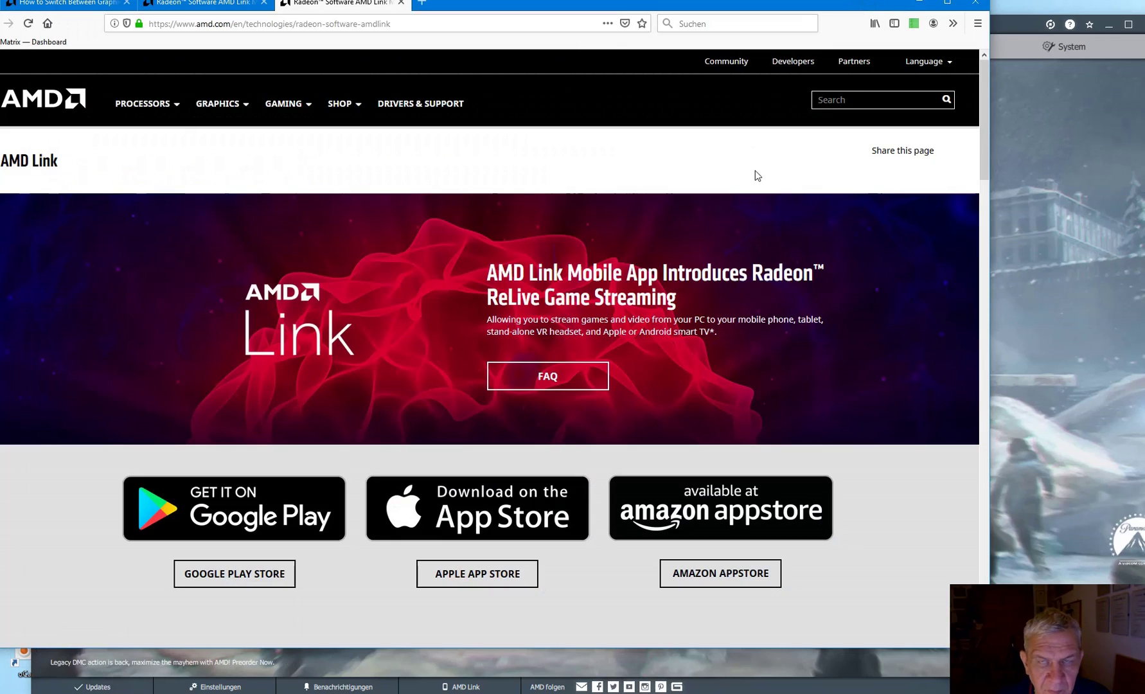
click(918, 68)
drag(819, 9, 919, 35)
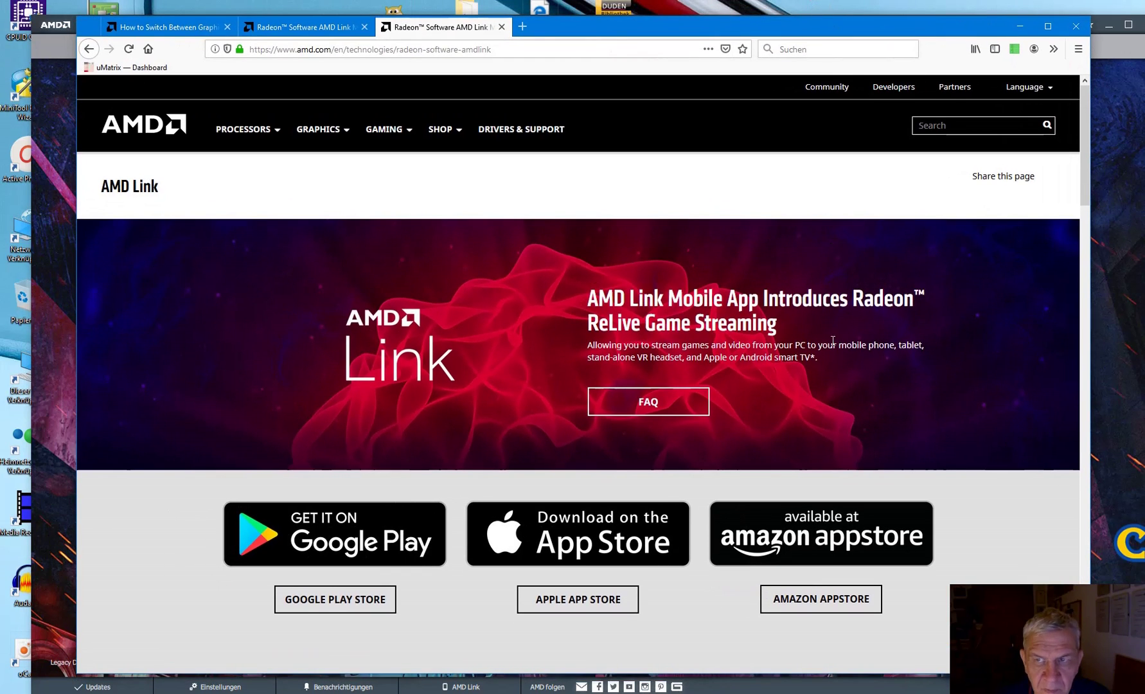
click(313, 26)
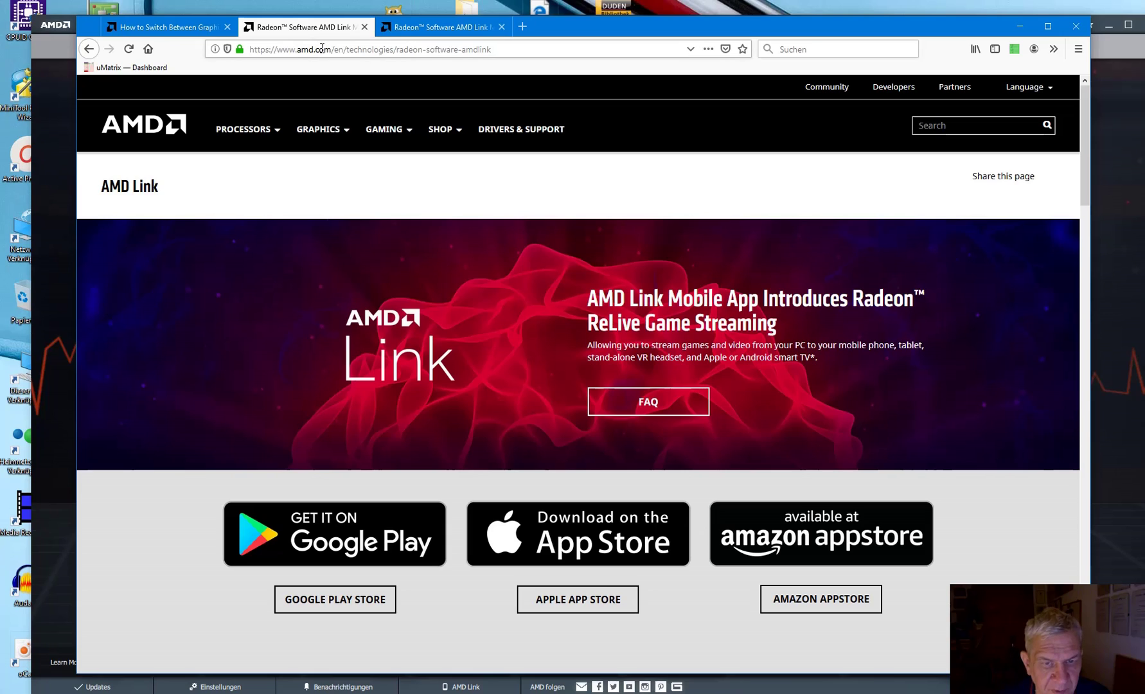
click(178, 26)
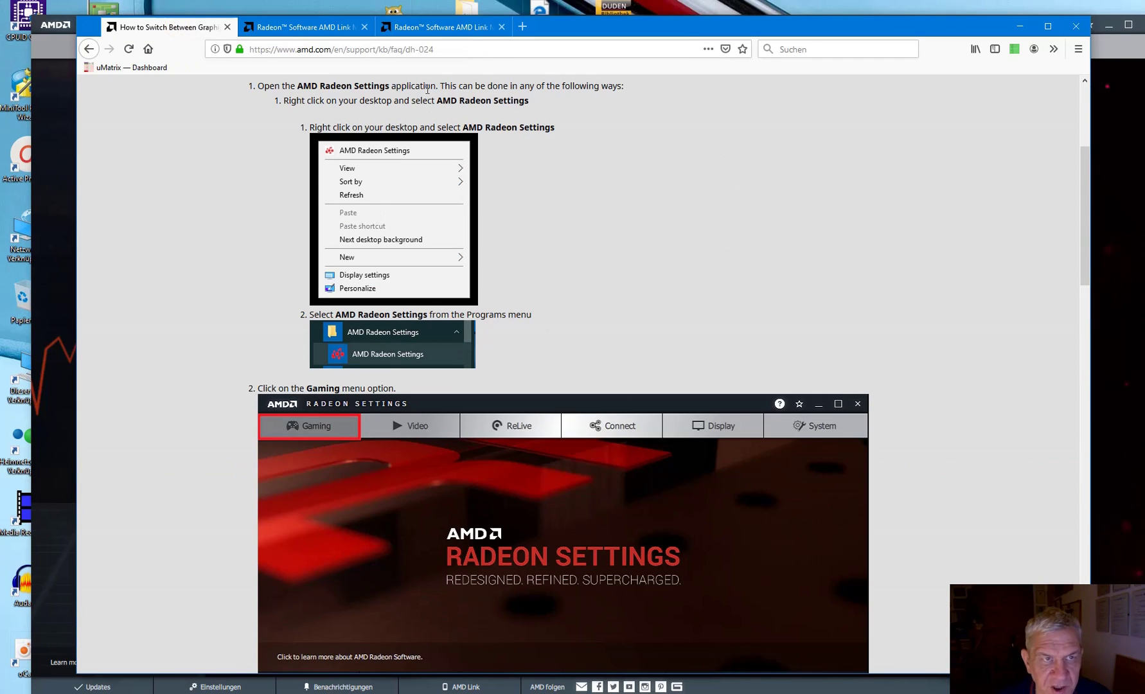
click(501, 26)
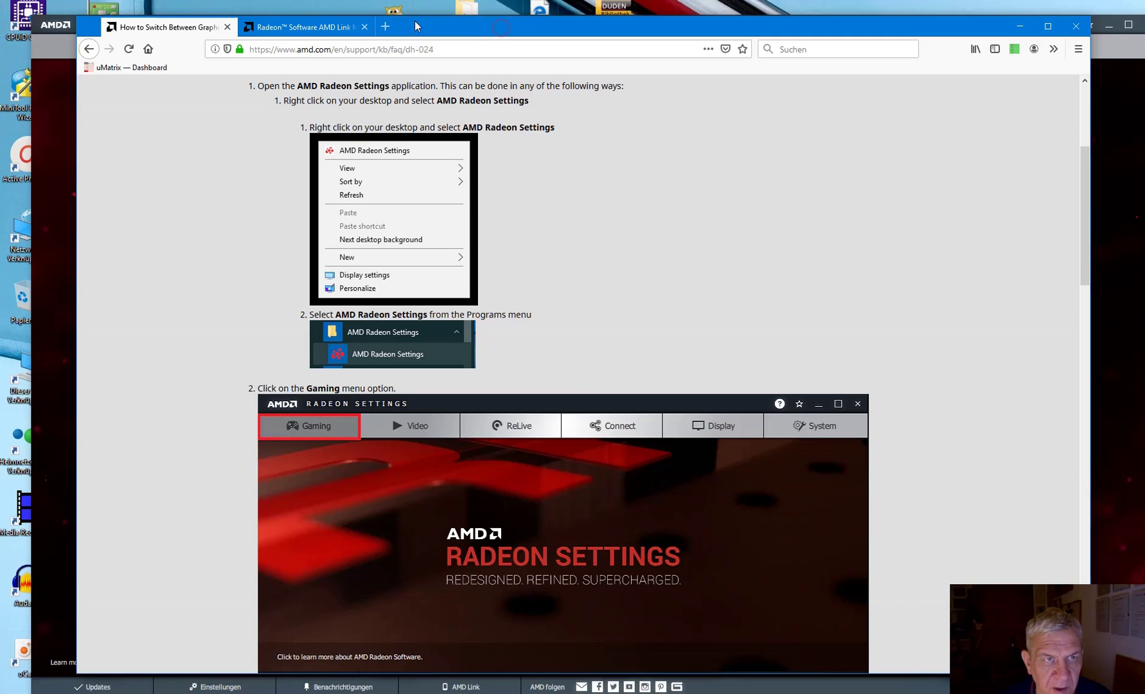
click(364, 27)
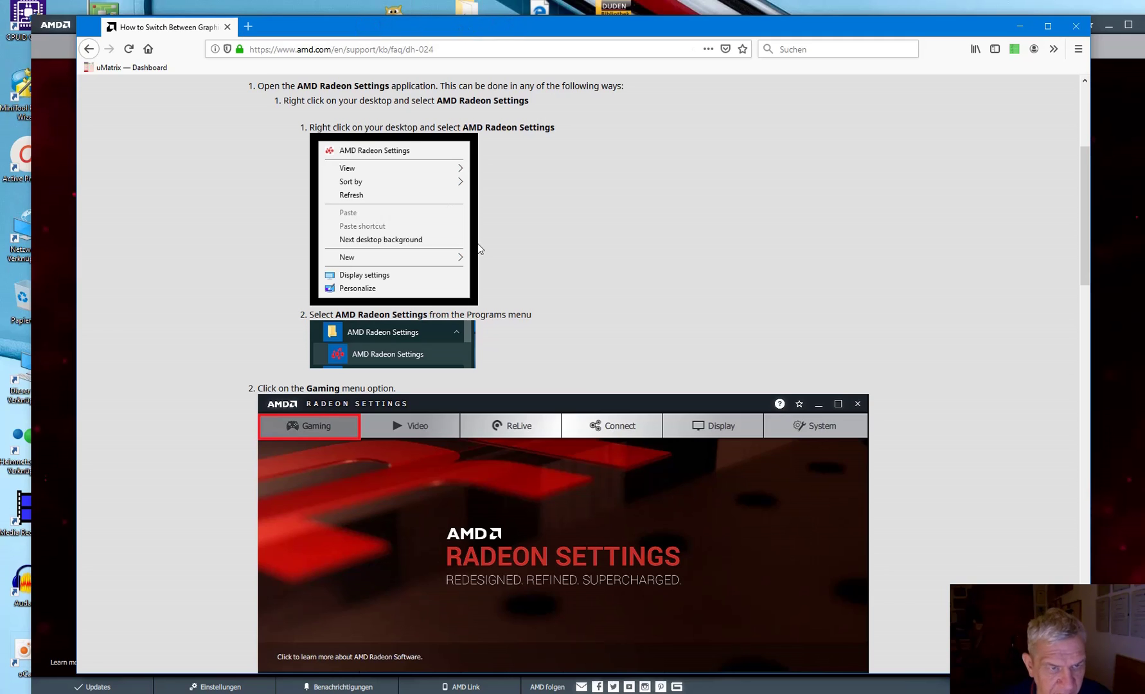
Close Radeon Settings, reposition the browser window over the desktop, and review the article's instructions for opening the application and its Gaming option
drag(661, 35, 606, 27)
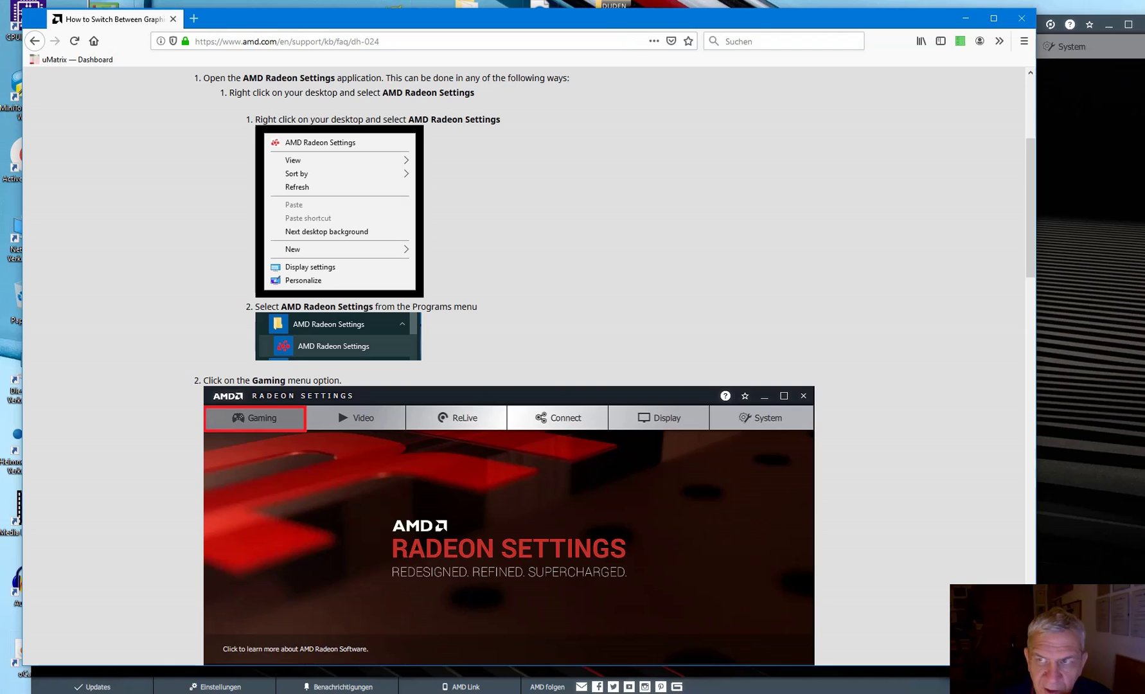
click(1144, 27)
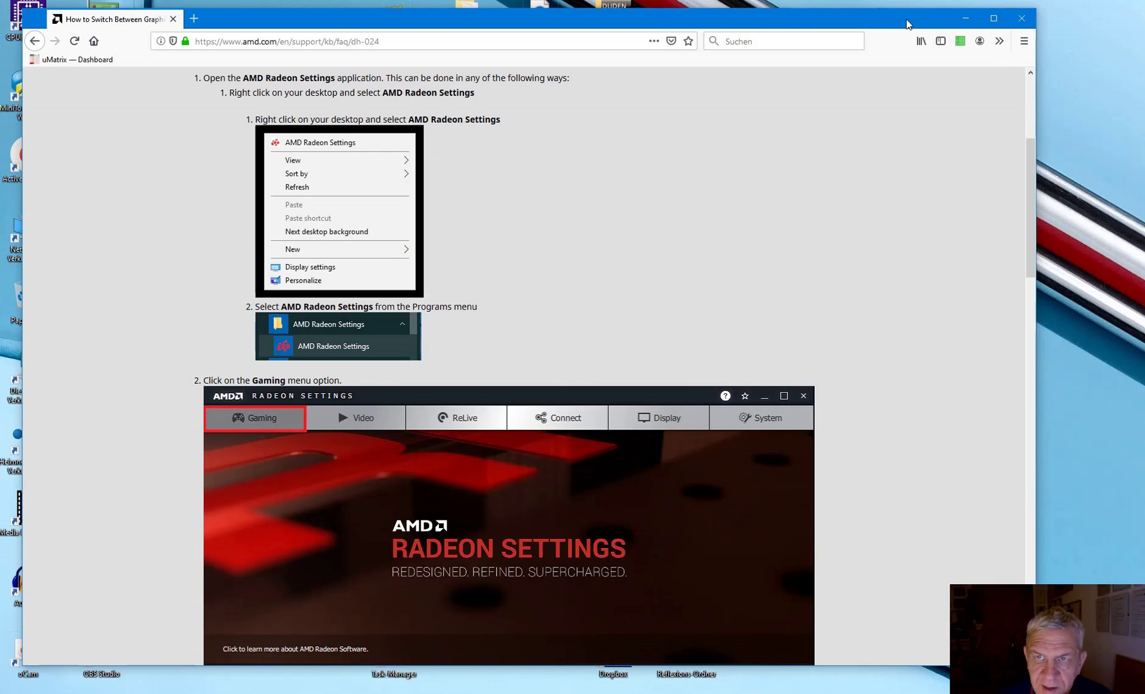
drag(906, 18, 966, 22)
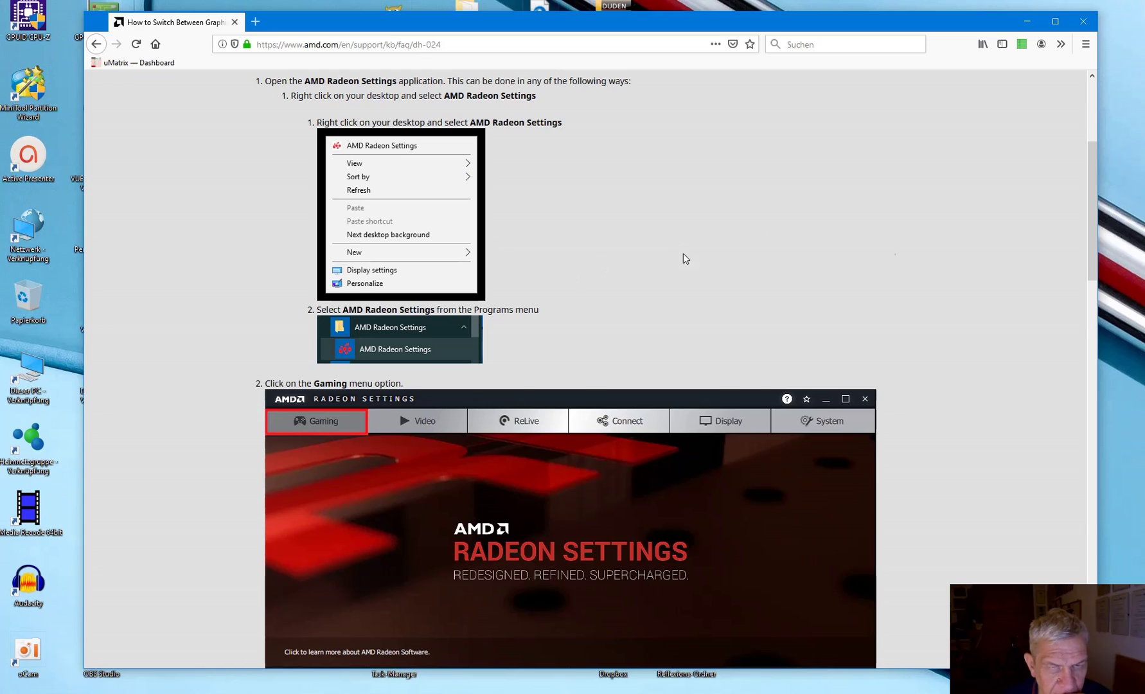
drag(920, 24, 903, 26)
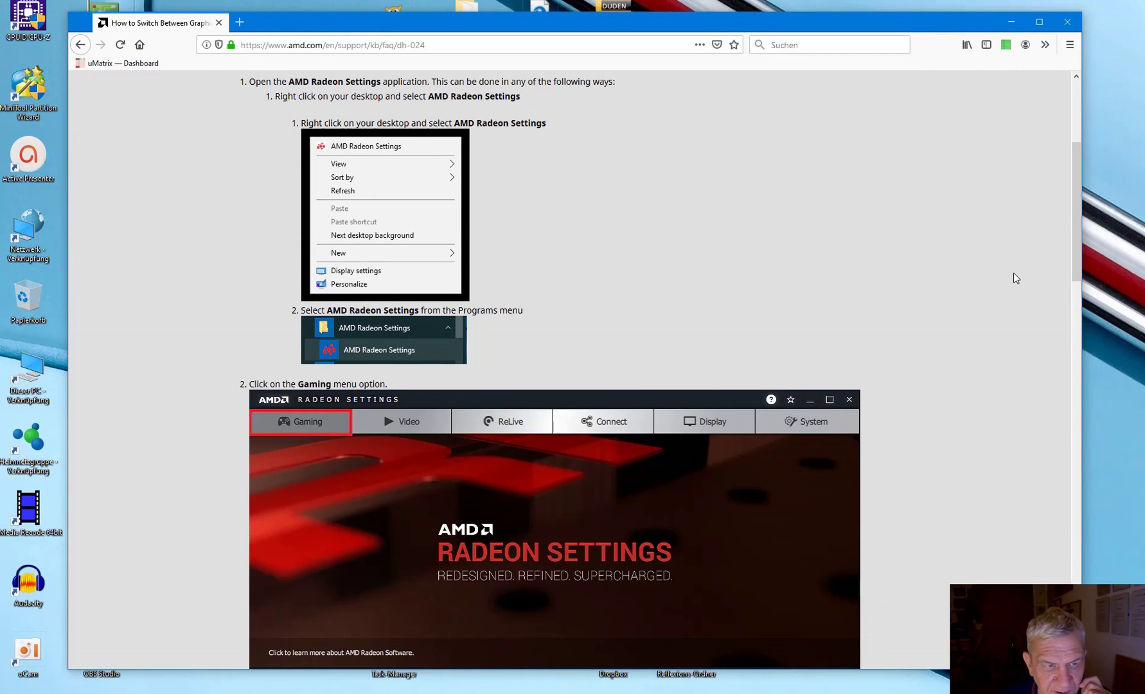
scroll(1014, 273, down, 2)
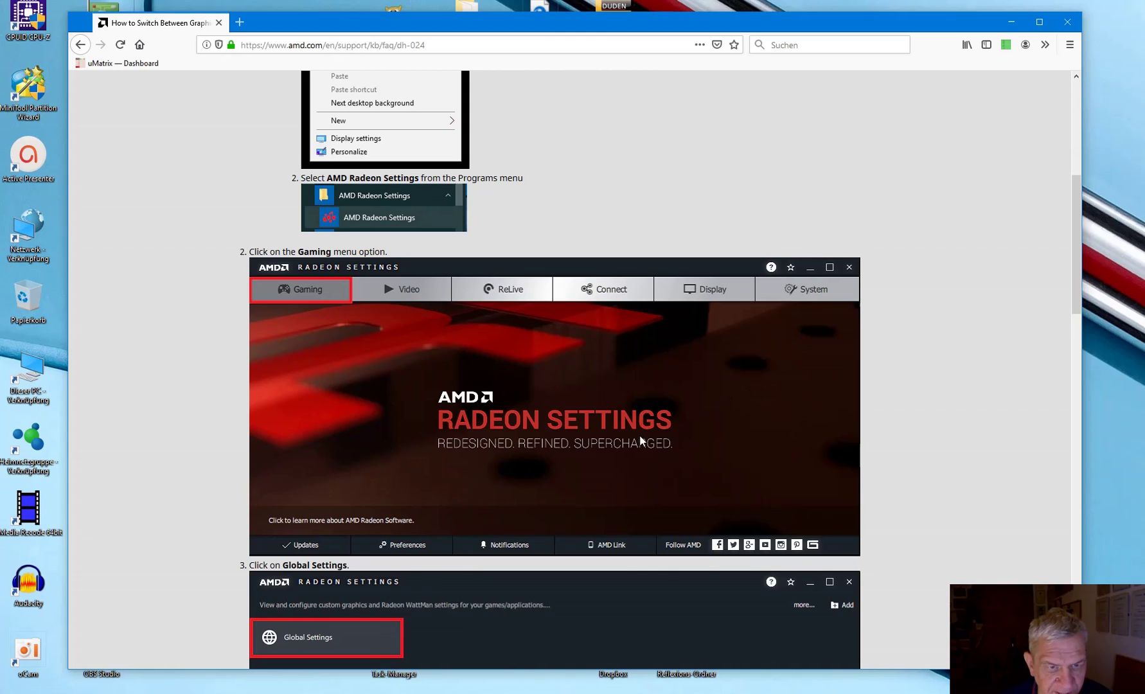
scroll(959, 363, up, 2)
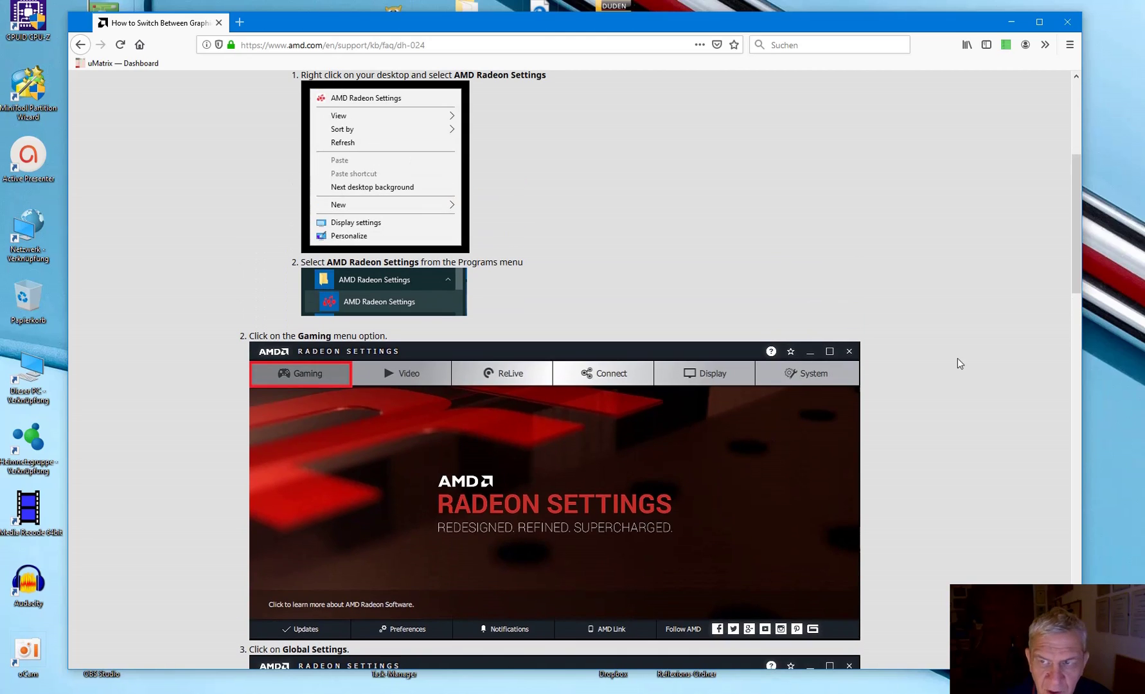
Reopen Radeon Settings from the desktop, bring its window fully into view, and open the Einstellungen page
right_click(1126, 267)
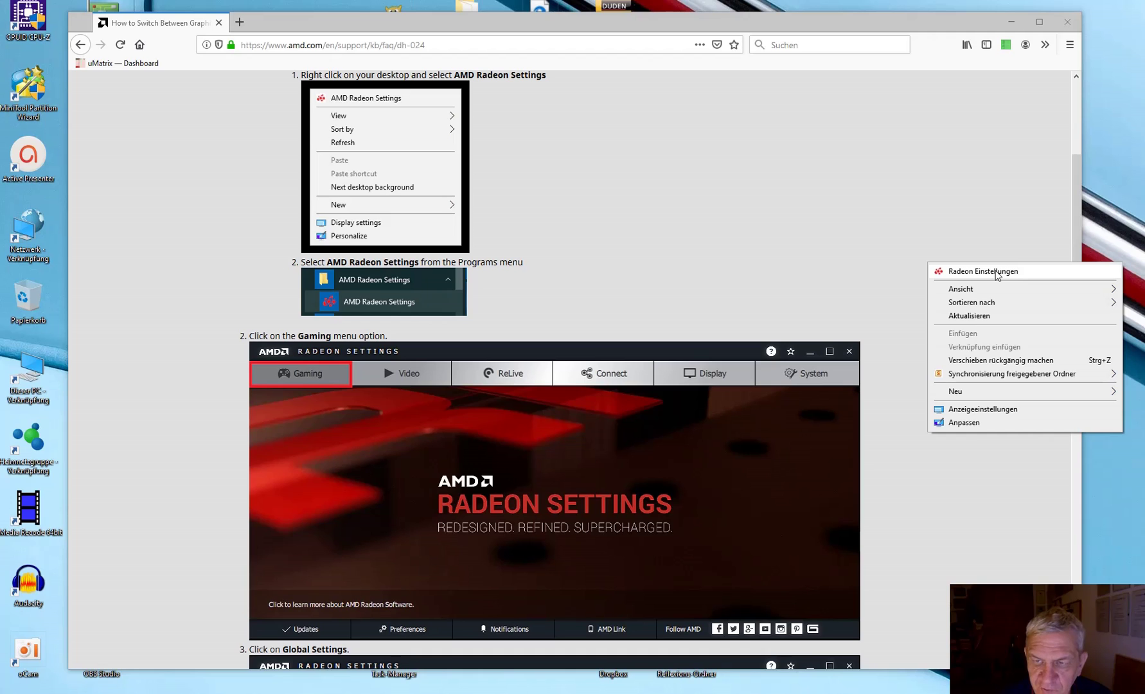
click(996, 272)
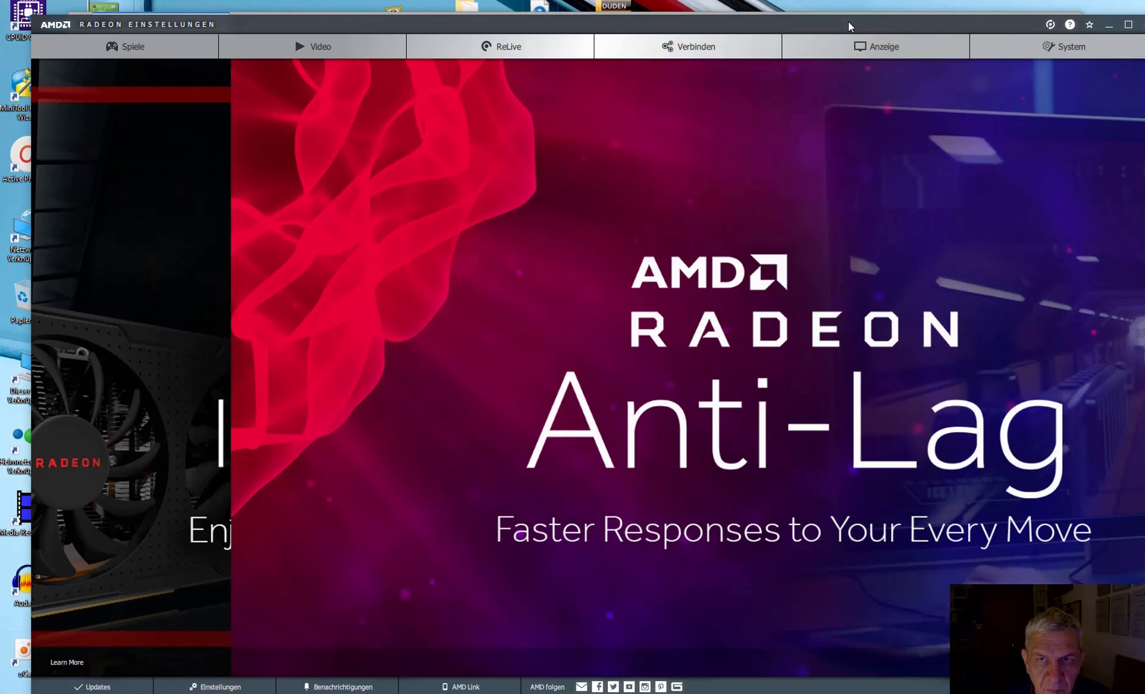
drag(848, 21, 835, 9)
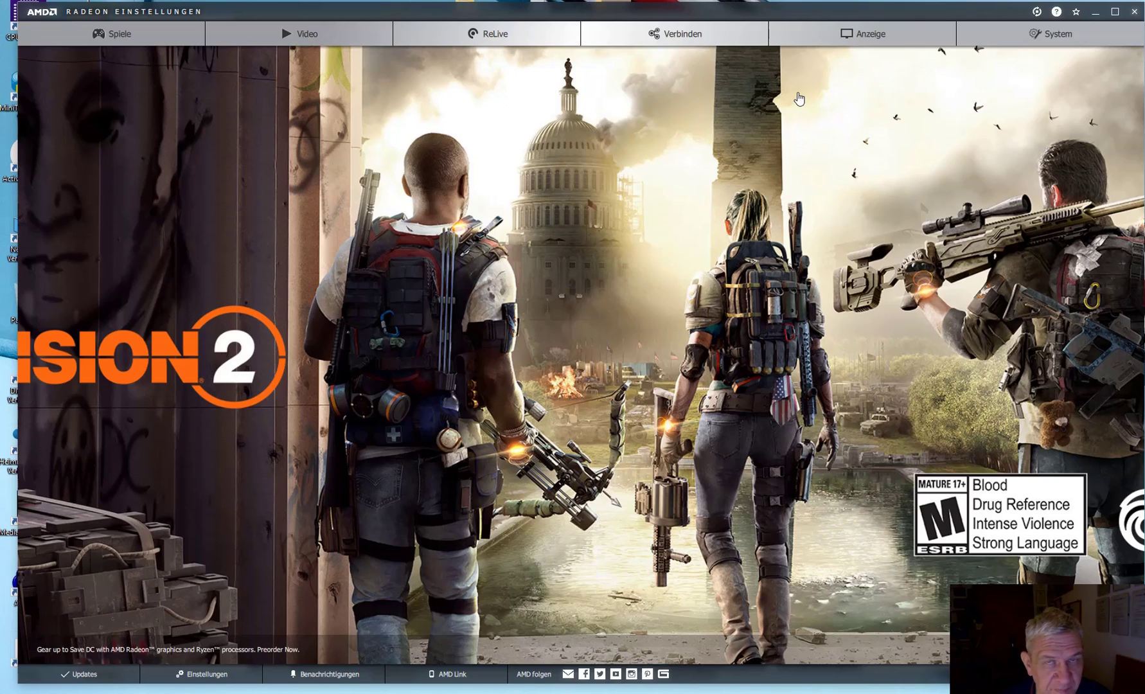
drag(841, 17, 831, 9)
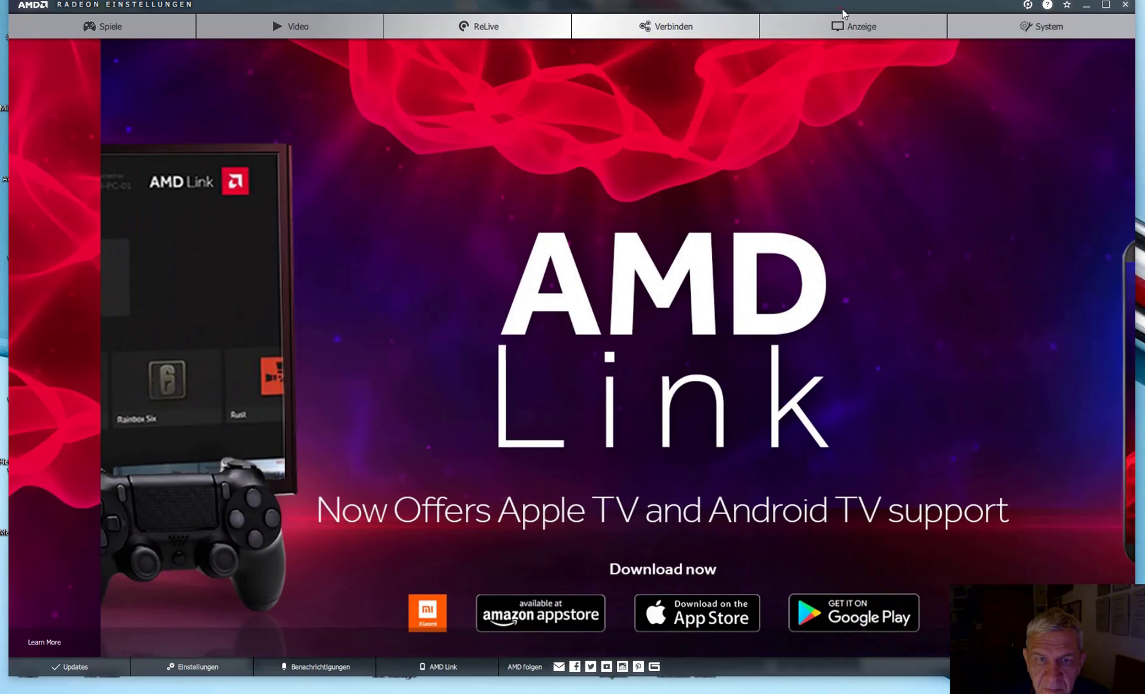
drag(843, 10, 849, 16)
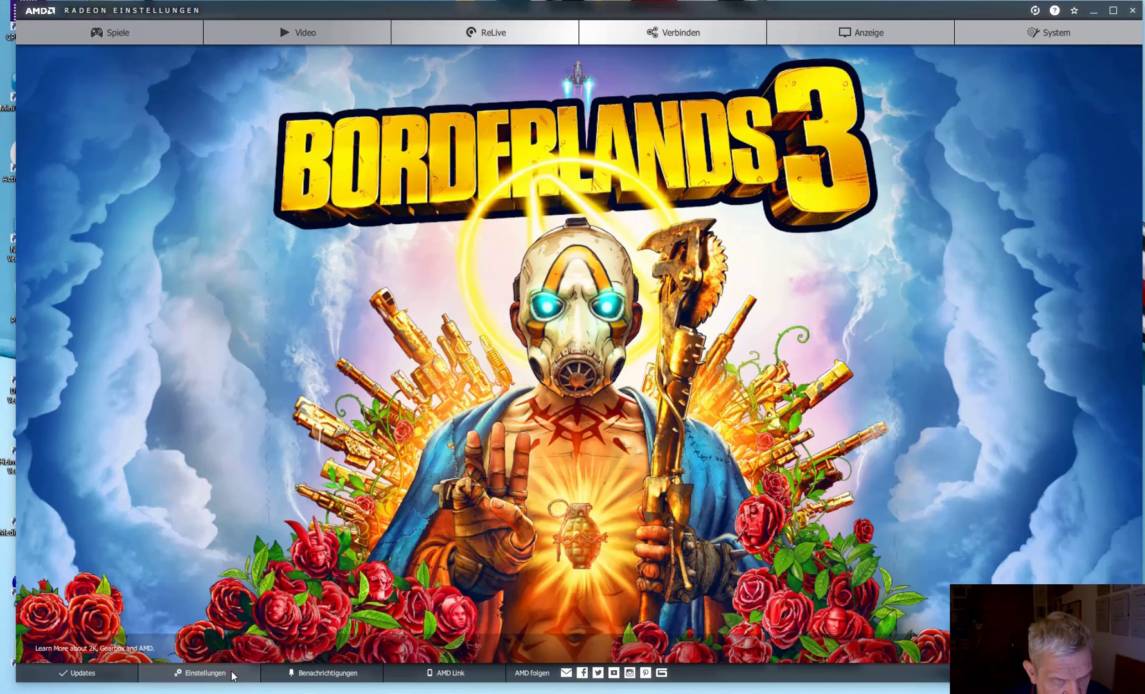
click(232, 673)
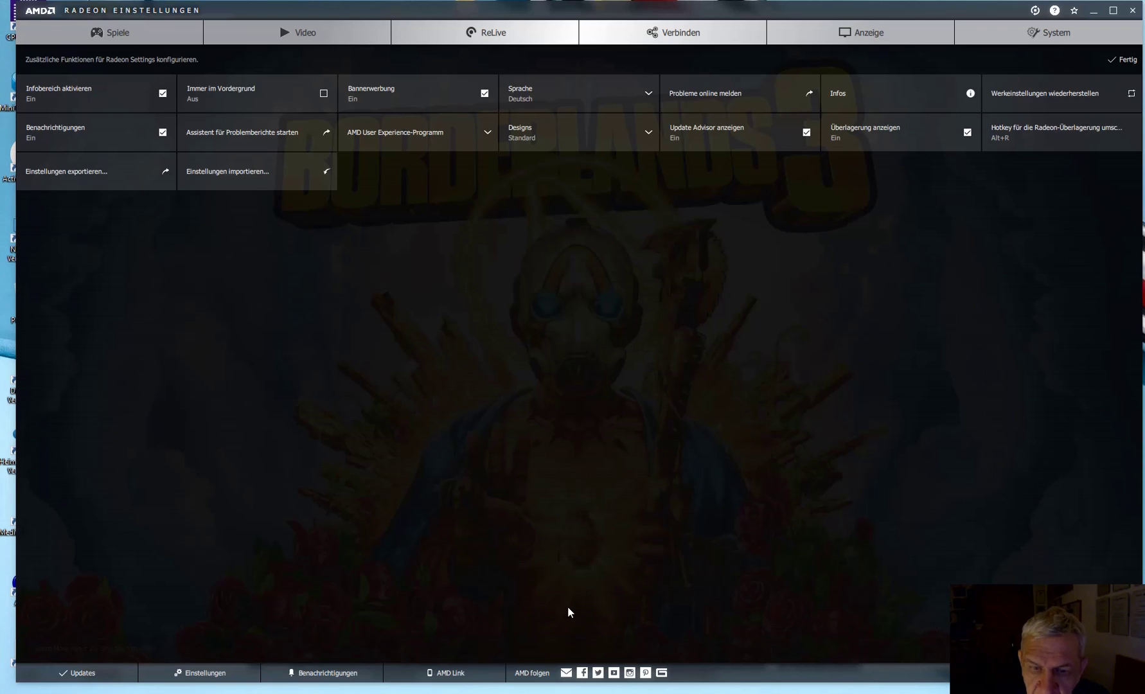
Move Radeon Settings out of the way and return to the browser article to read on to the Global Settings step
double_click(916, 13)
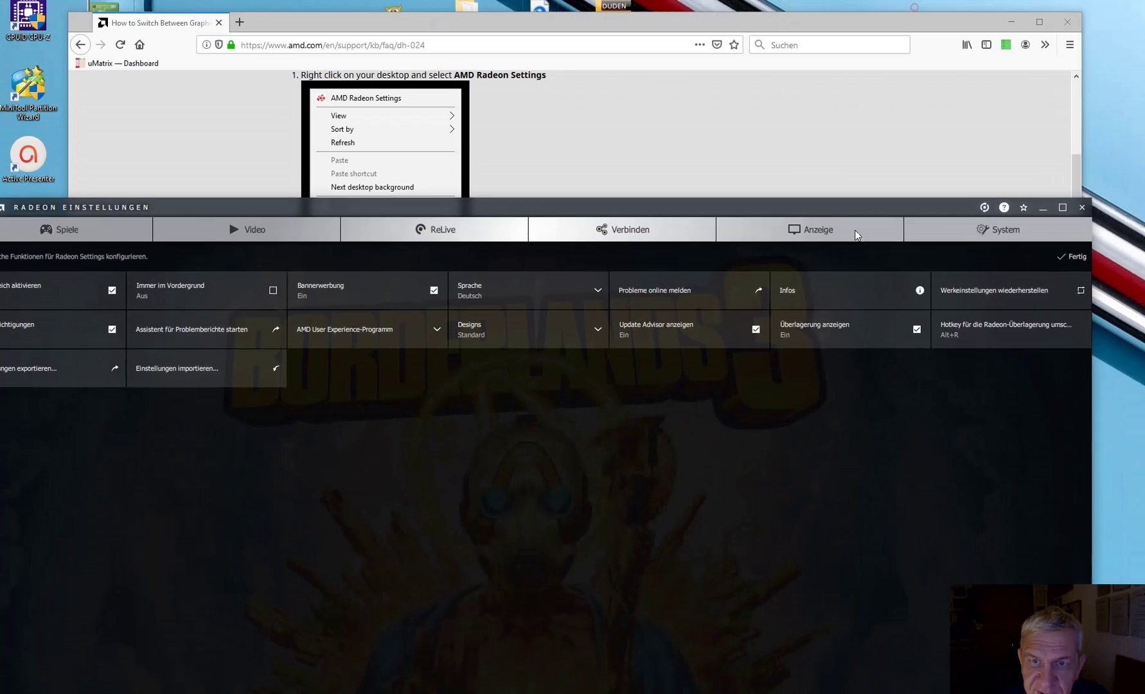
click(842, 27)
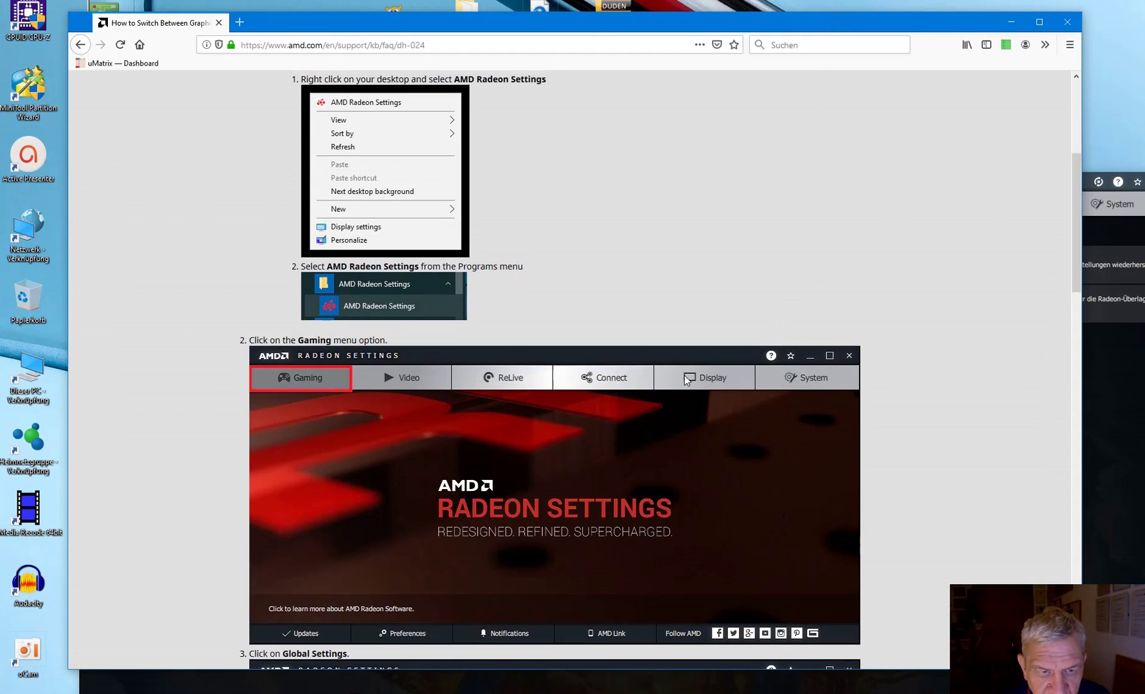
scroll(637, 521, down, 3)
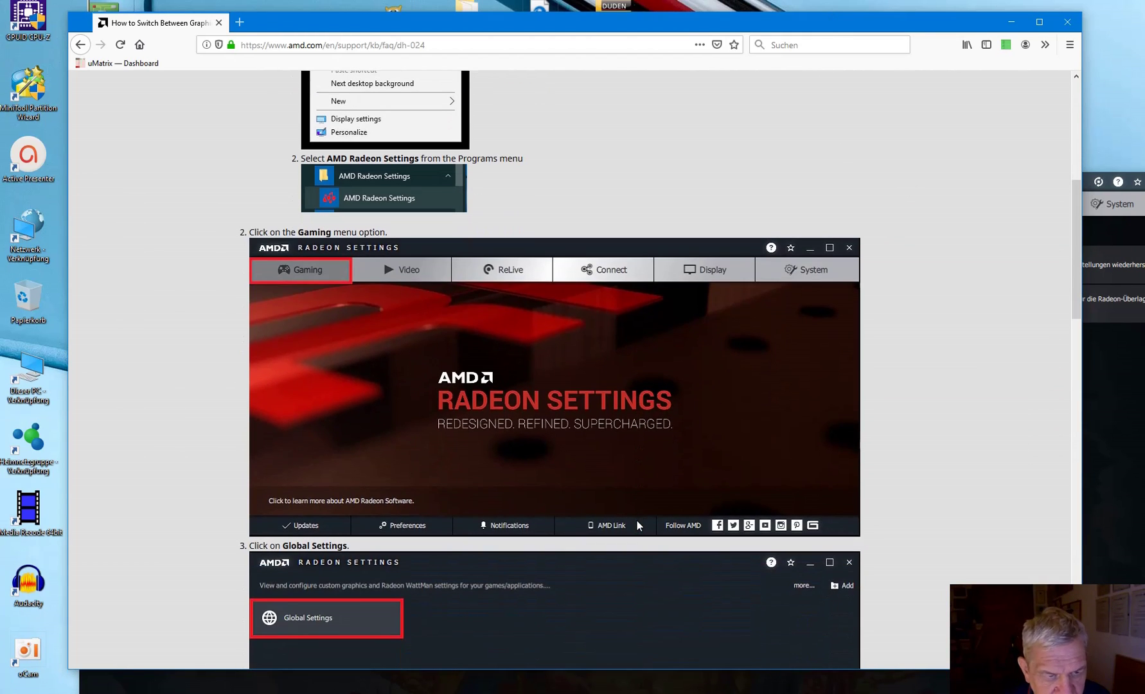
scroll(637, 520, down, 2)
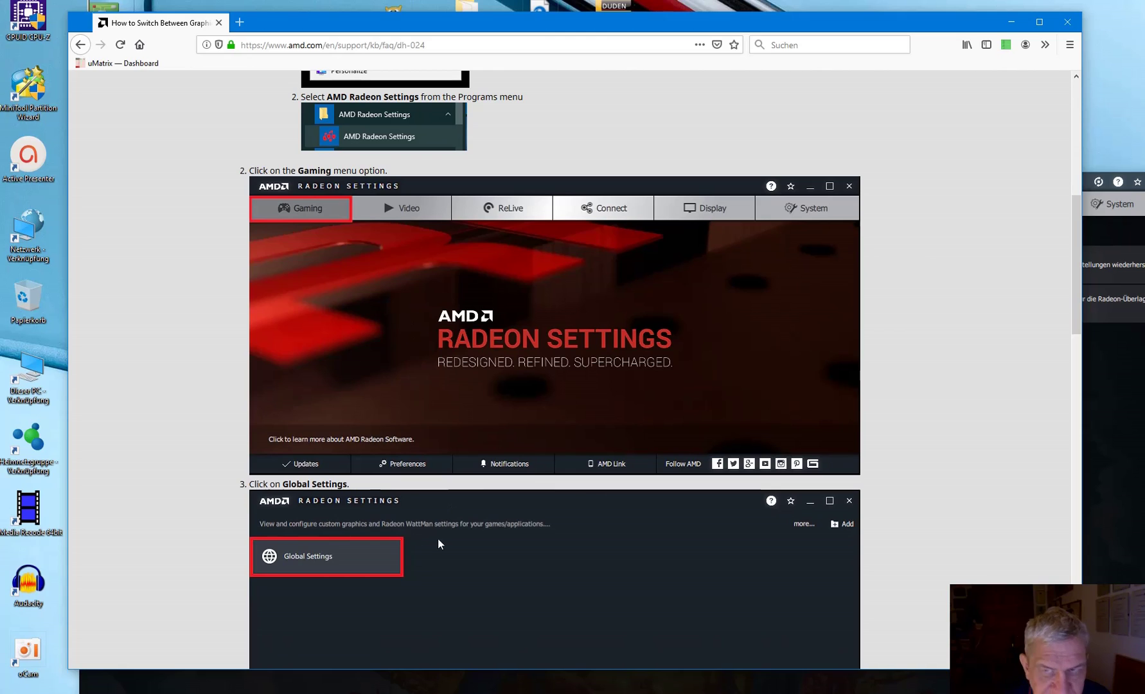
Switch to Radeon Settings, bring its window into view, and view the System overview and Software information
click(1131, 210)
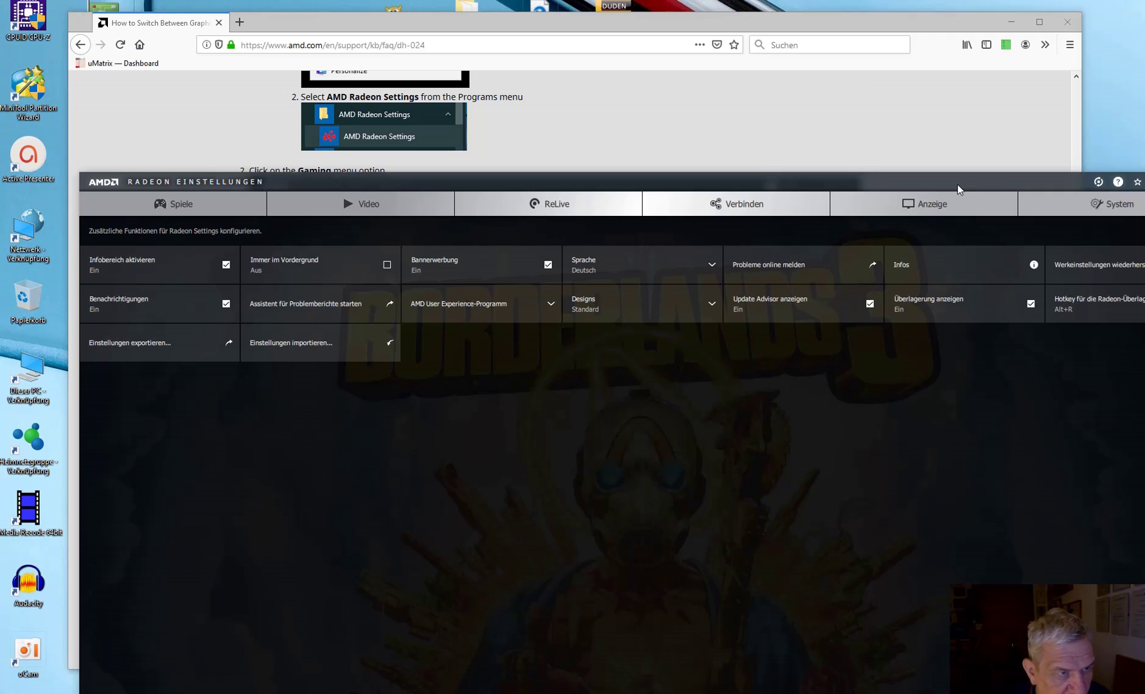
drag(957, 184, 910, 47)
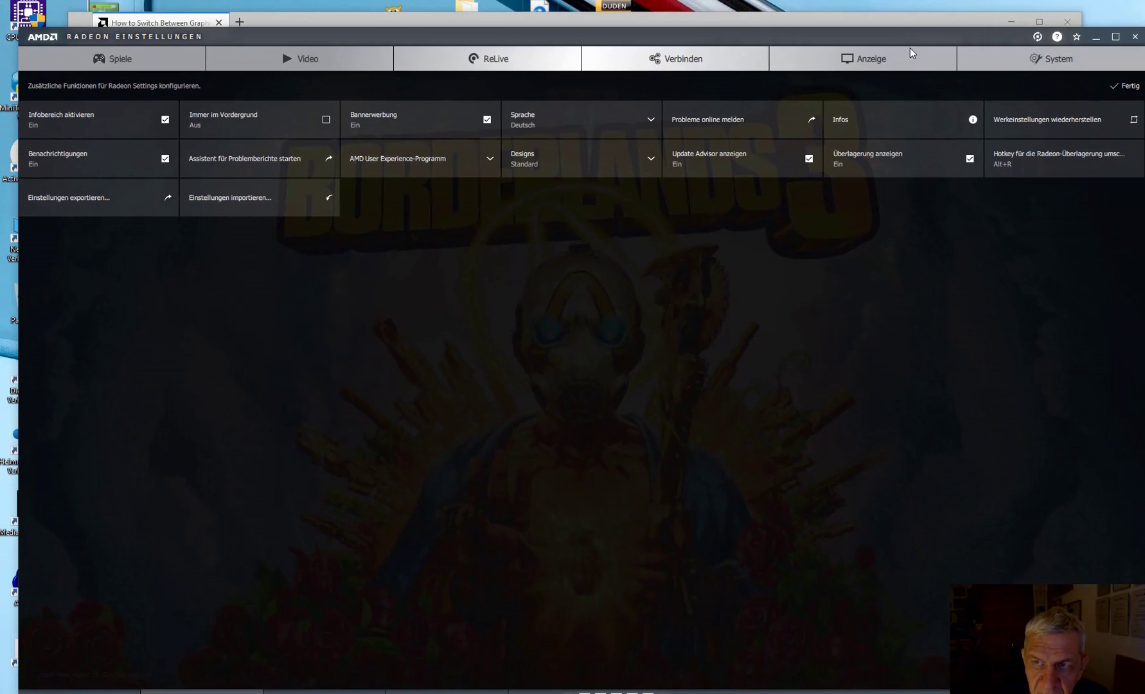
click(1055, 62)
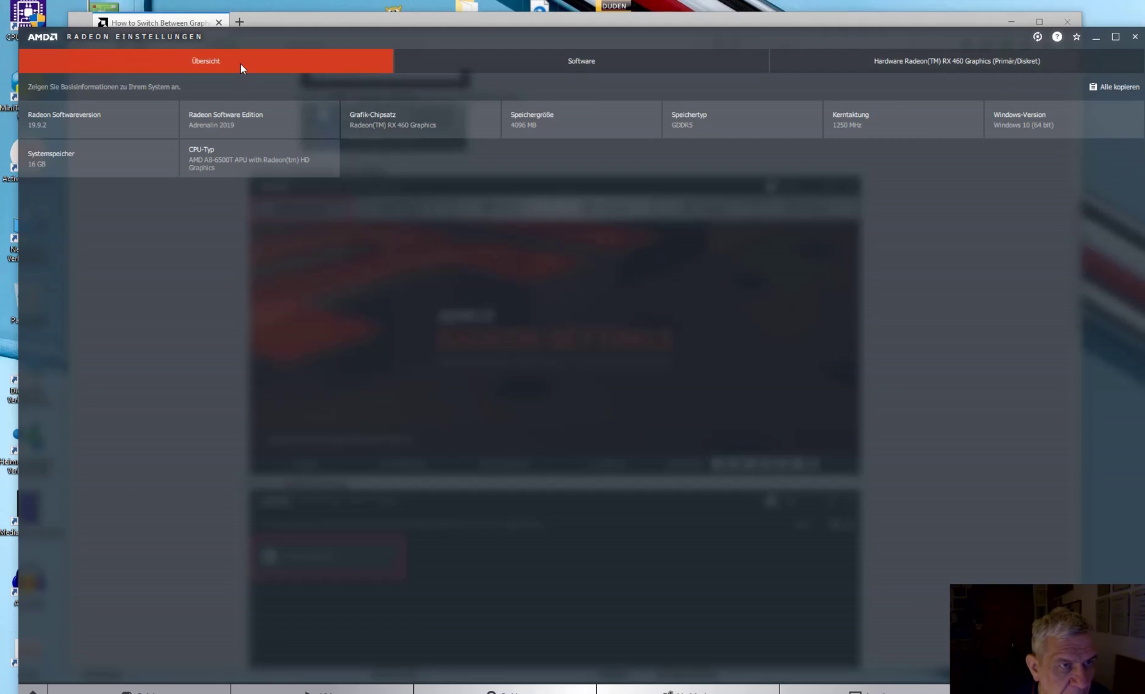
click(497, 64)
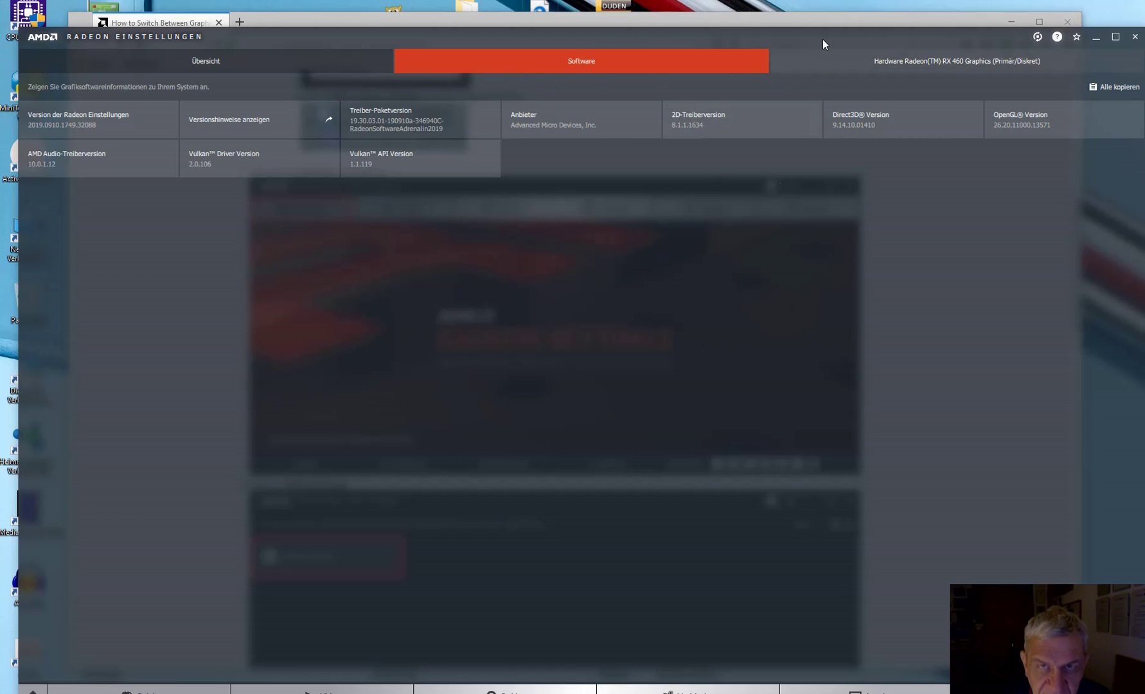
Realign the browser and Radeon Settings windows, then view the Radeon RX 460 hardware details and revisit the Software and Übersicht pages
drag(774, 22, 775, 9)
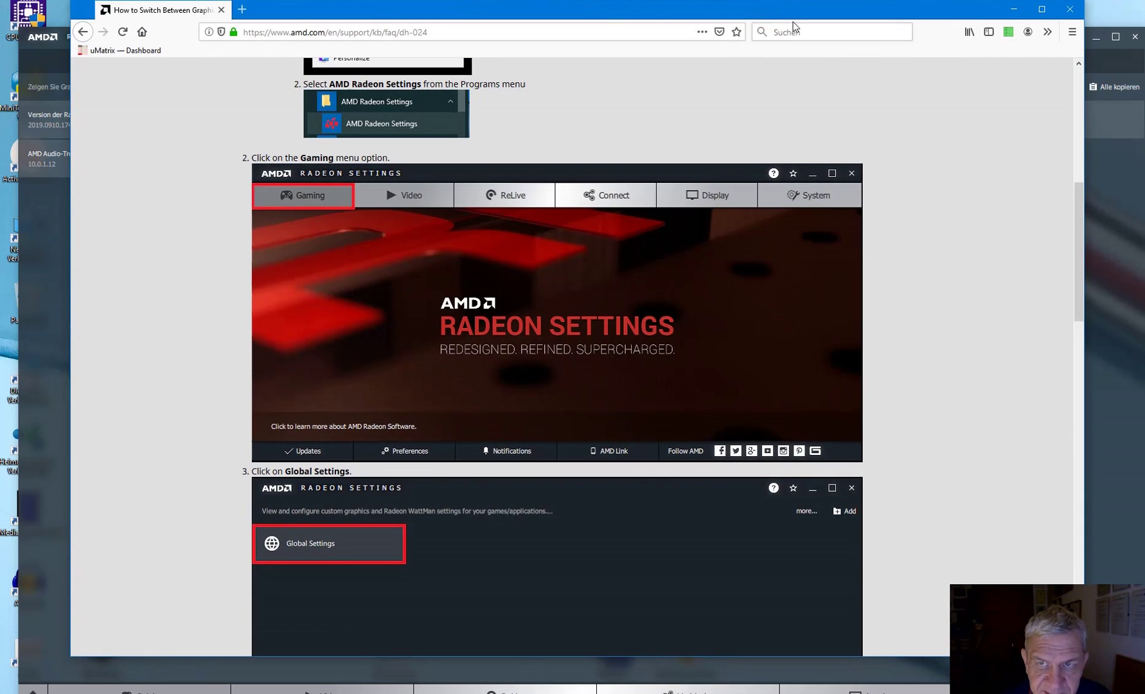
click(1099, 187)
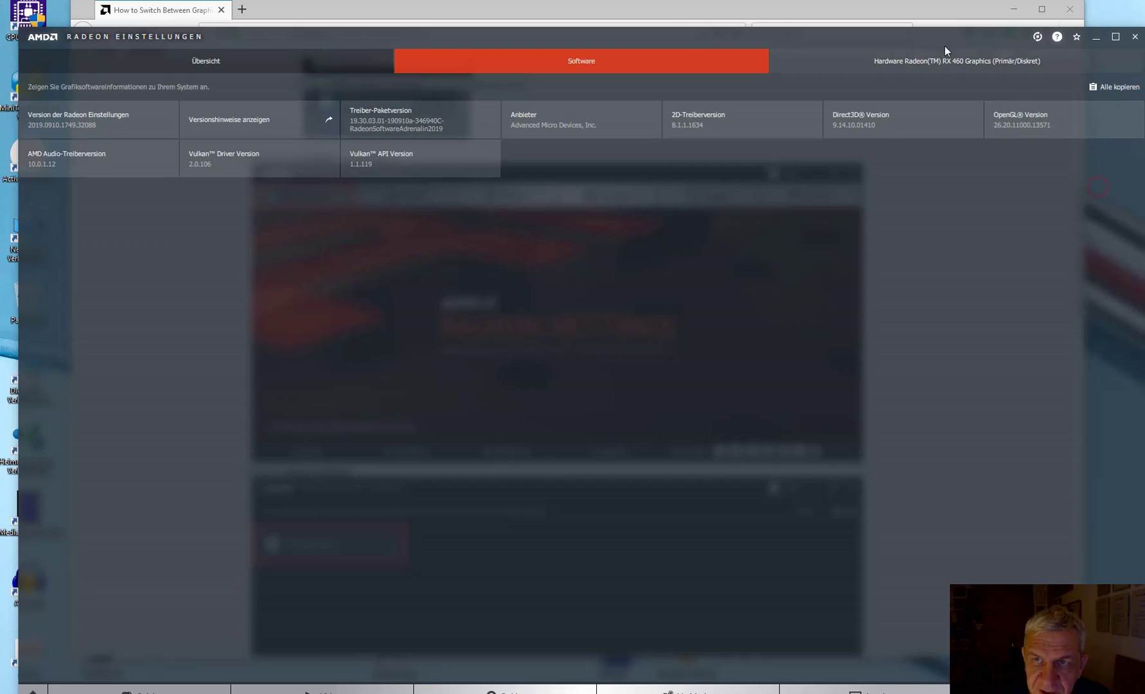
drag(937, 33, 941, 11)
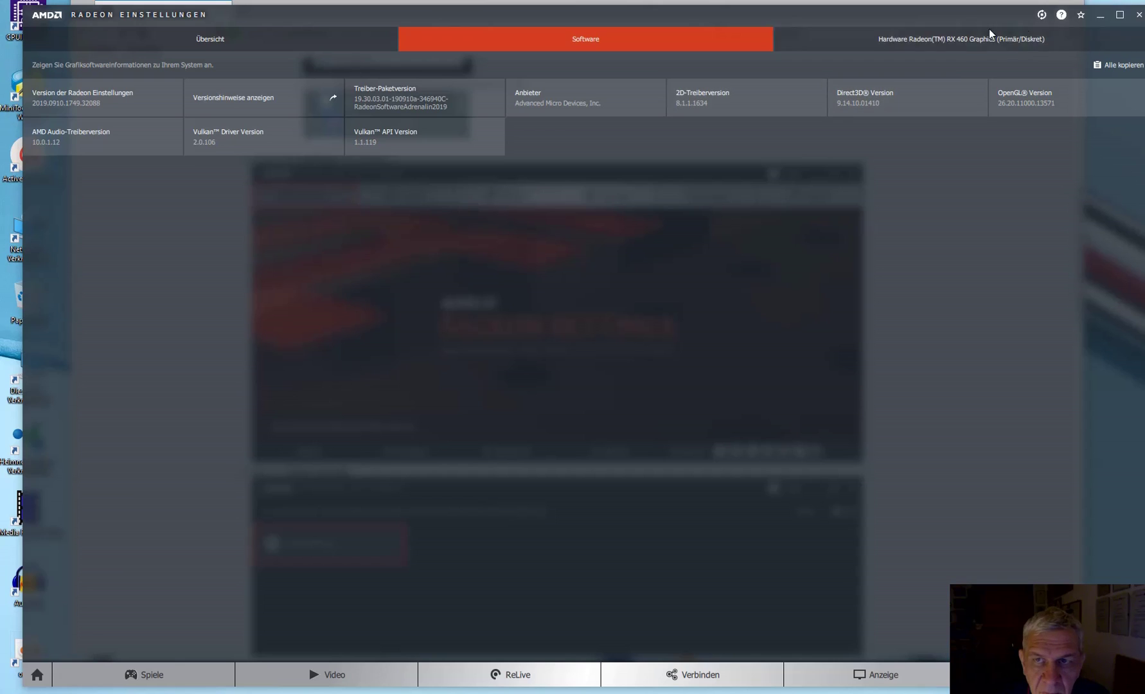
click(970, 37)
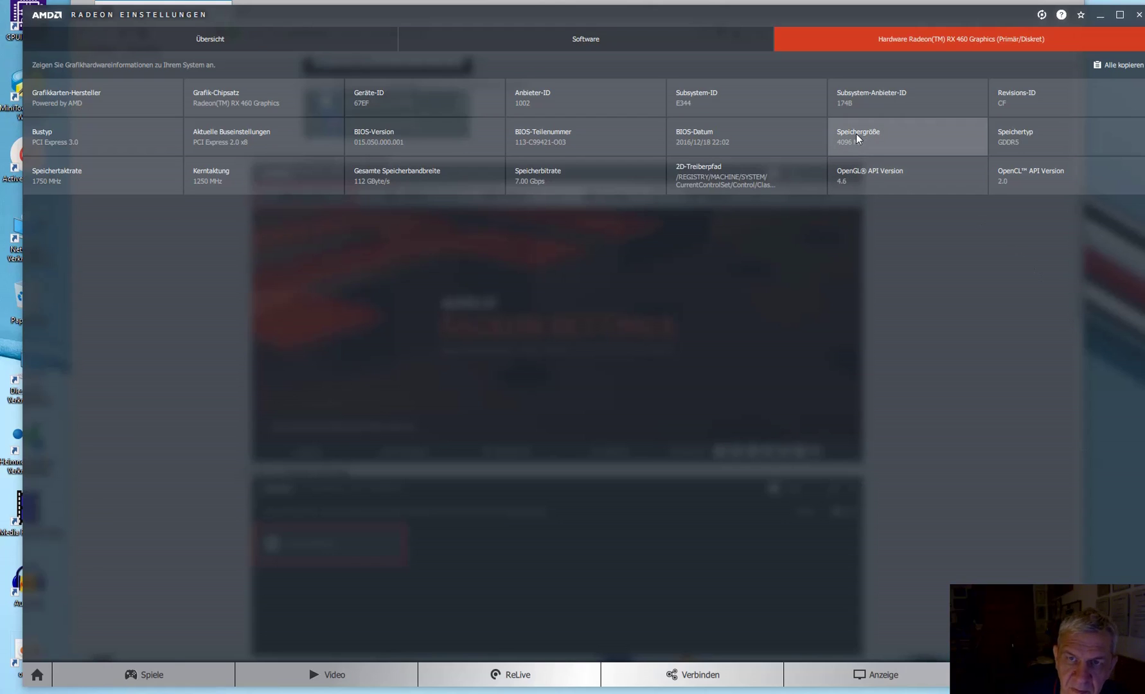
click(725, 45)
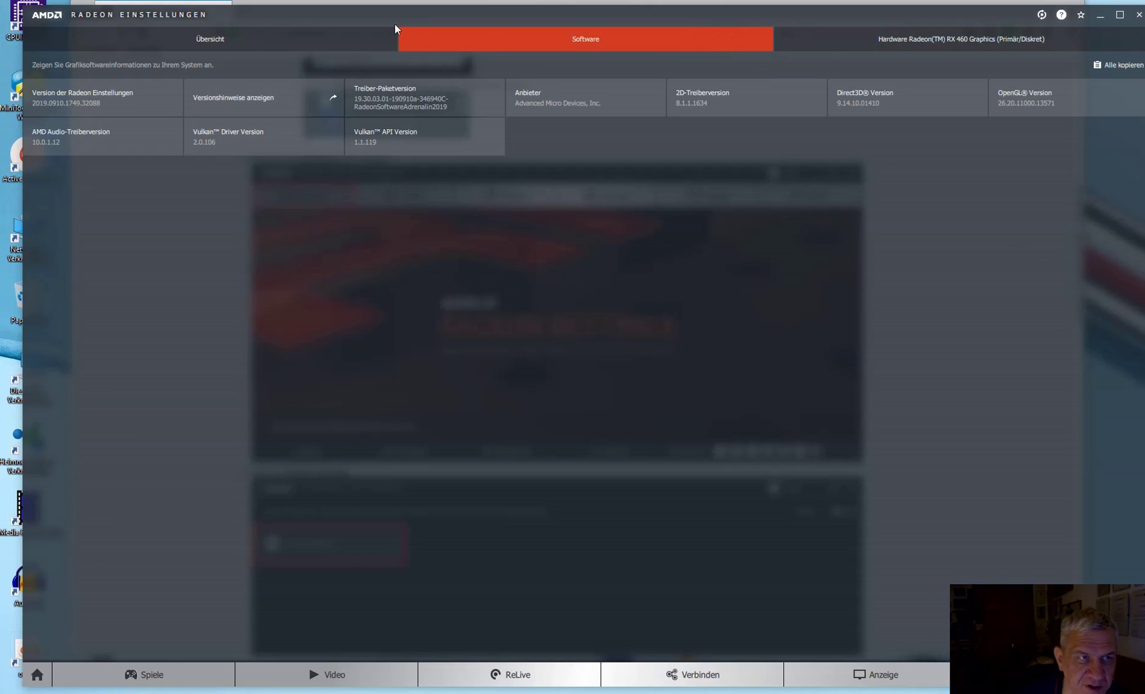
click(347, 37)
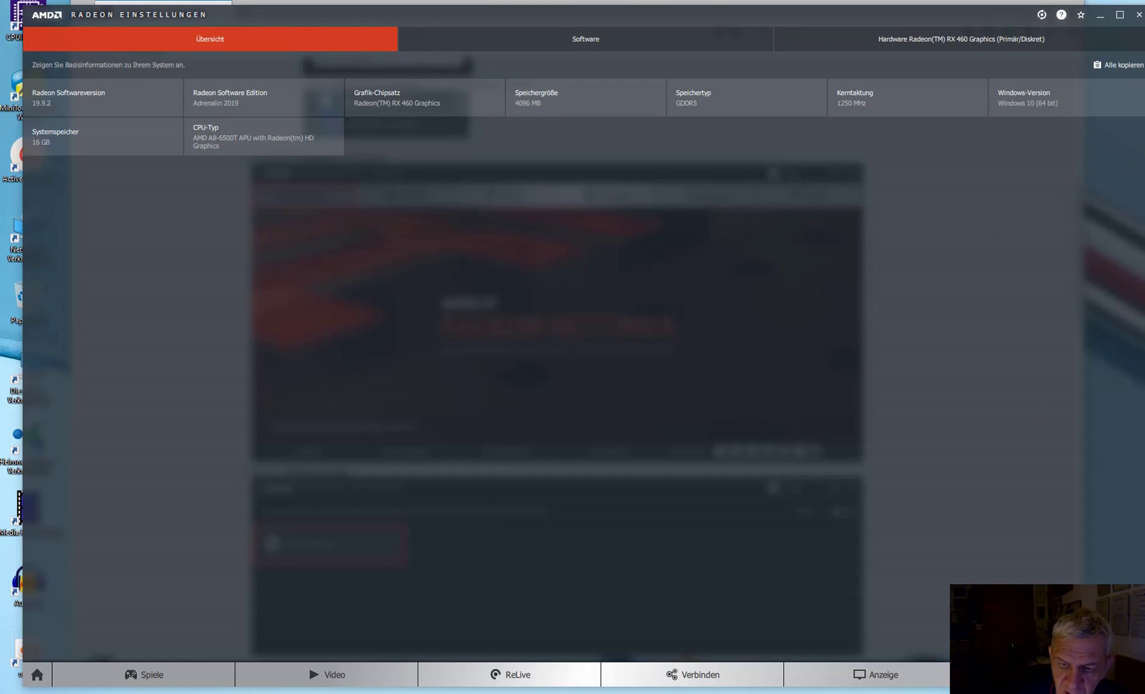
View the Anzeige, ReLive and Video pages of Radeon Settings
click(929, 686)
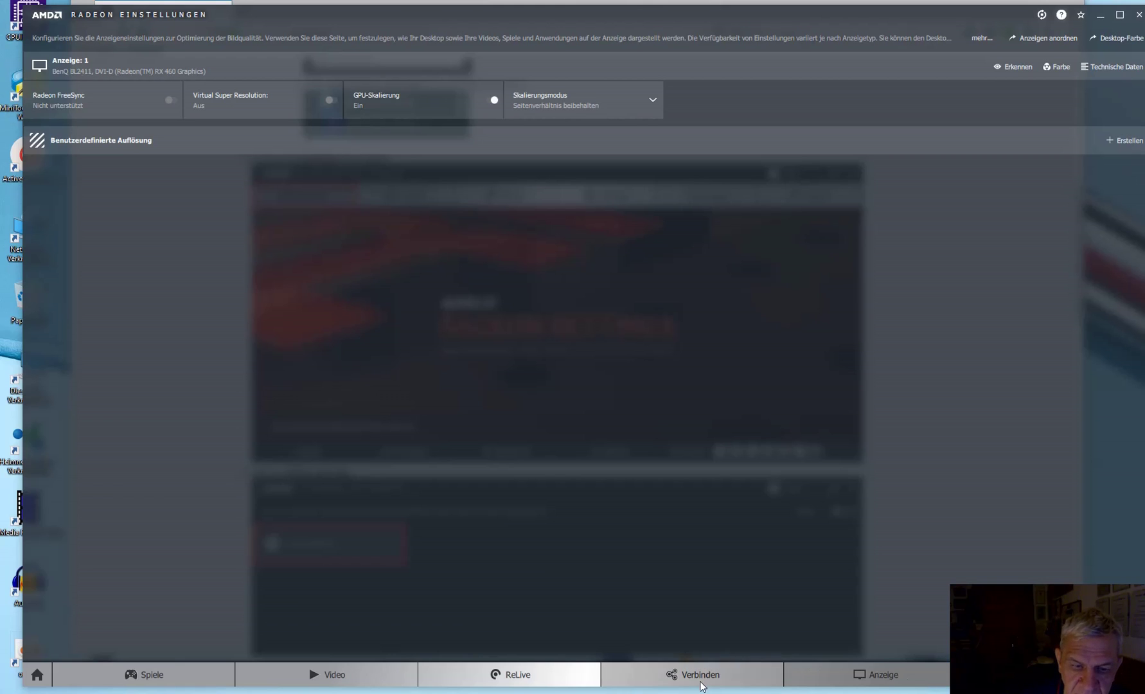
click(570, 678)
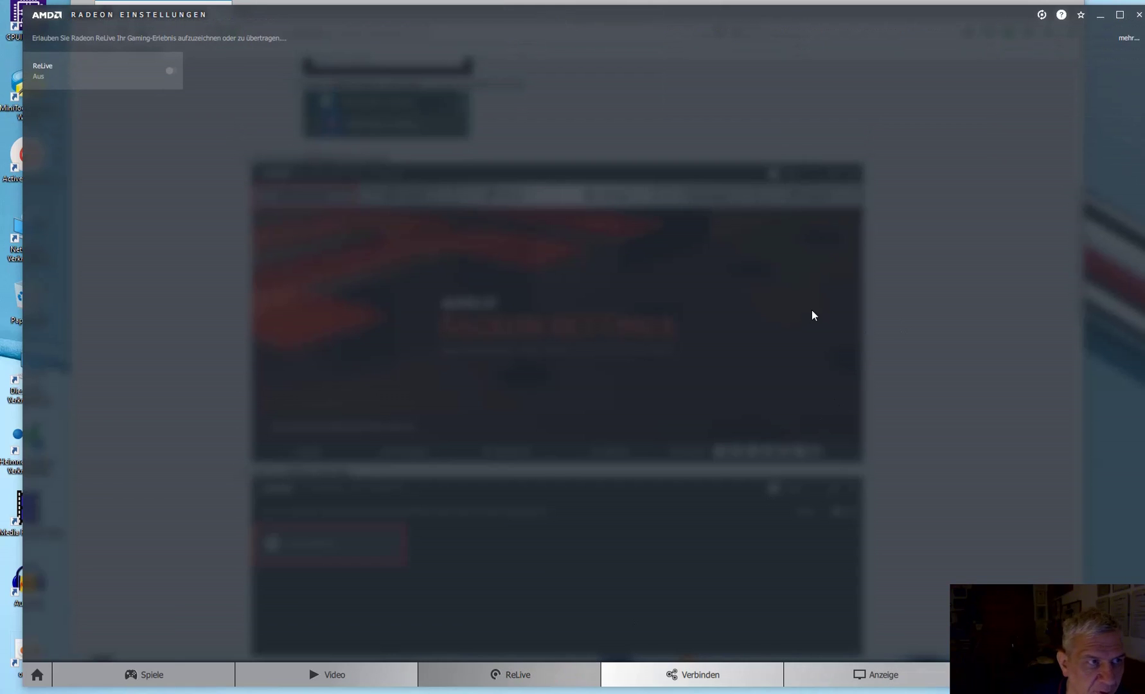
click(399, 672)
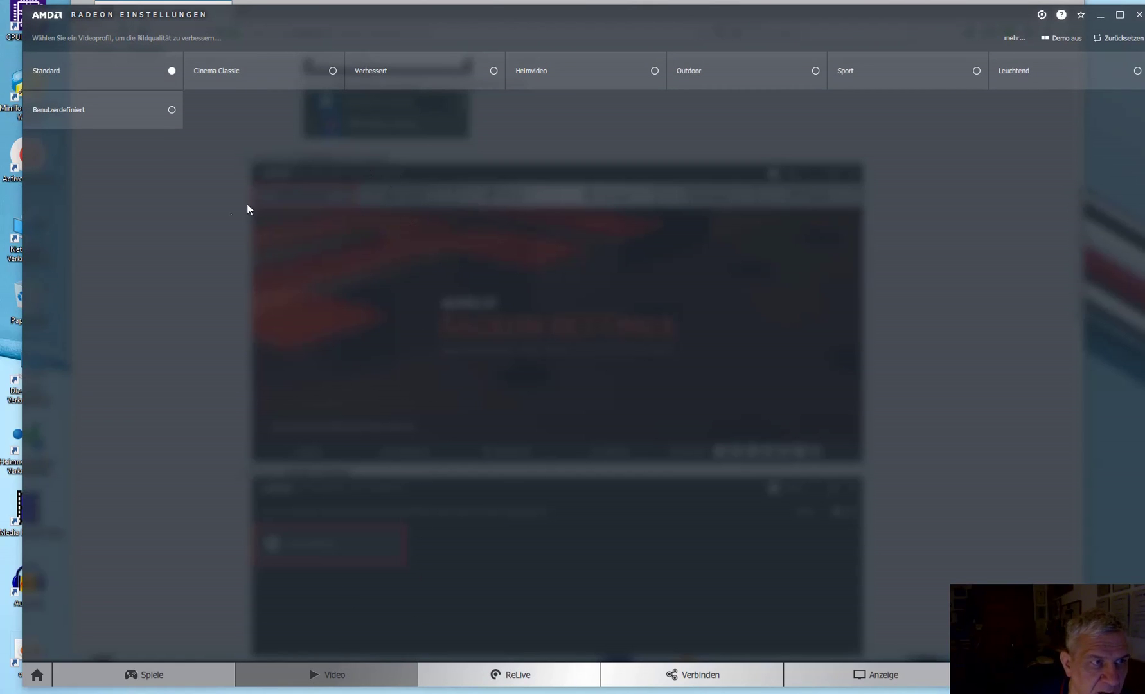
Open Globale Einstellungen in the Spiele section and move the Radeon Settings window to uncover the browser
click(186, 667)
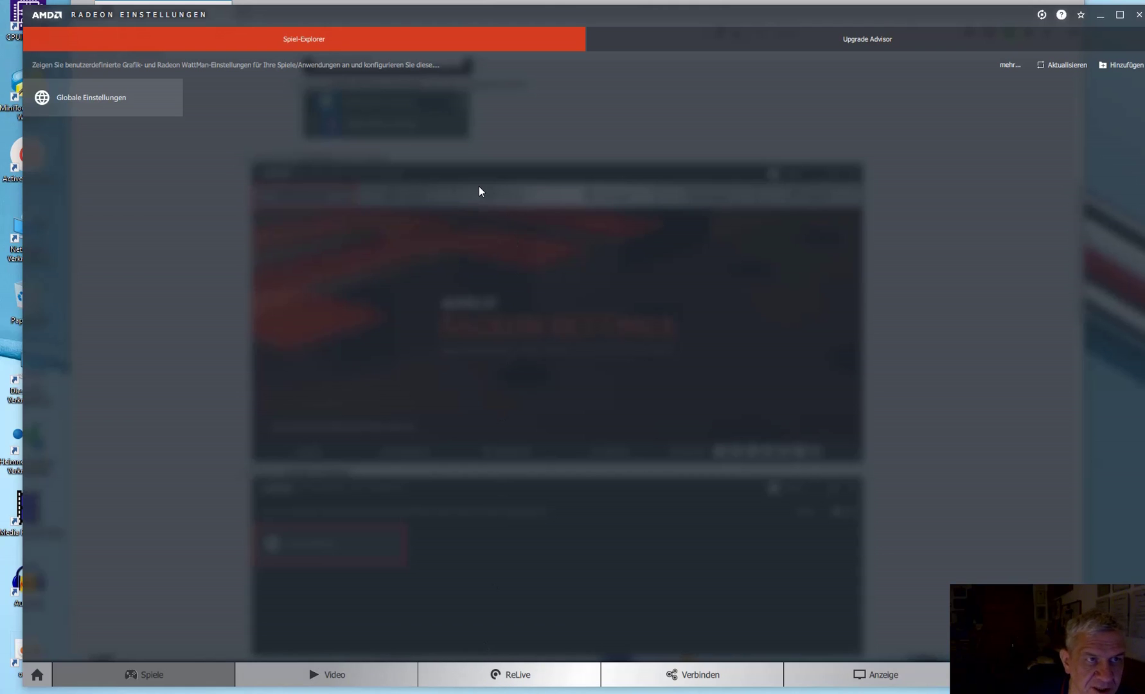
click(116, 101)
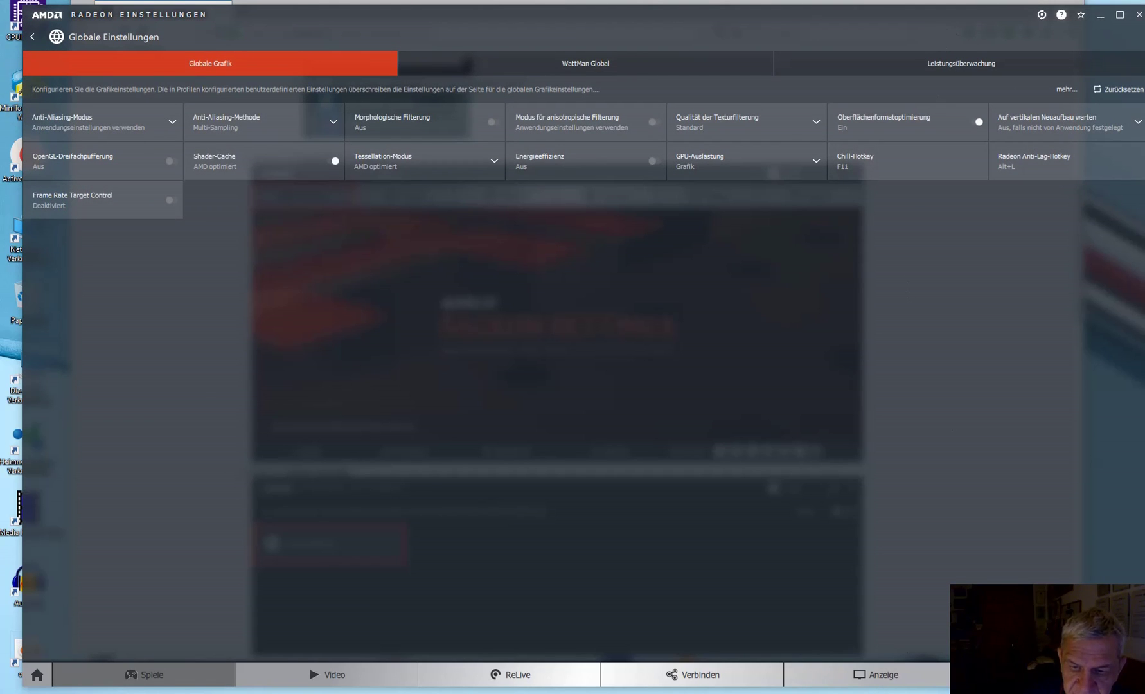
drag(775, 33, 776, 71)
Switch to the browser, shift its window to expose part of Radeon Settings, and read the article through to the GPU Workload step
click(775, 17)
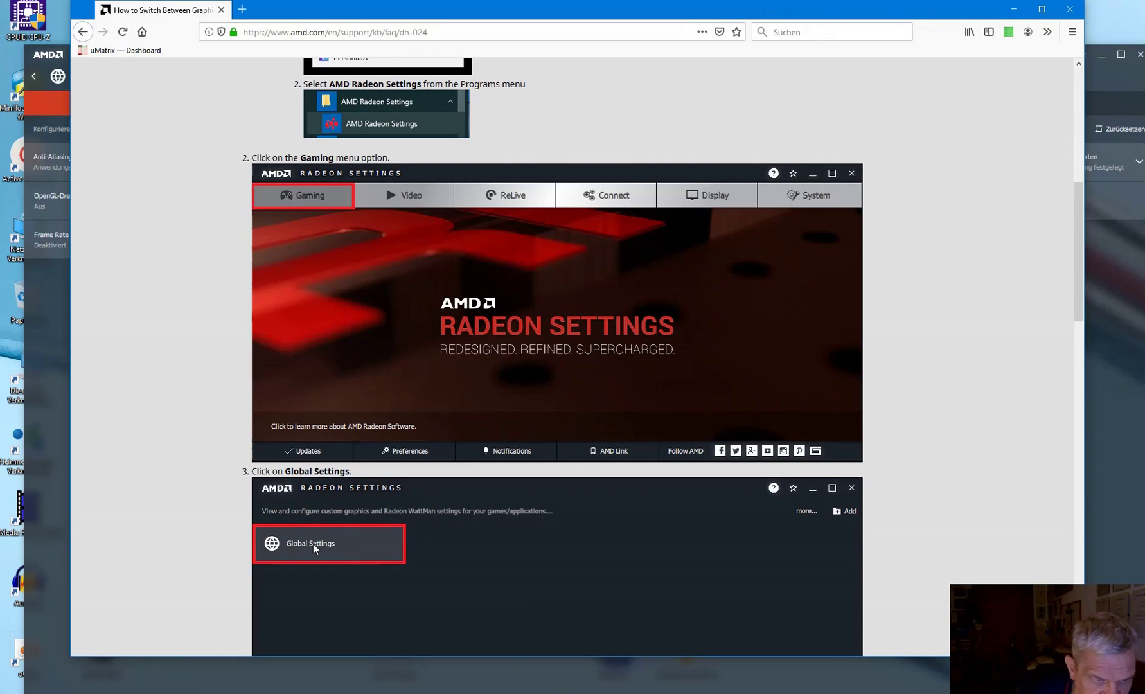
drag(492, 9, 677, 14)
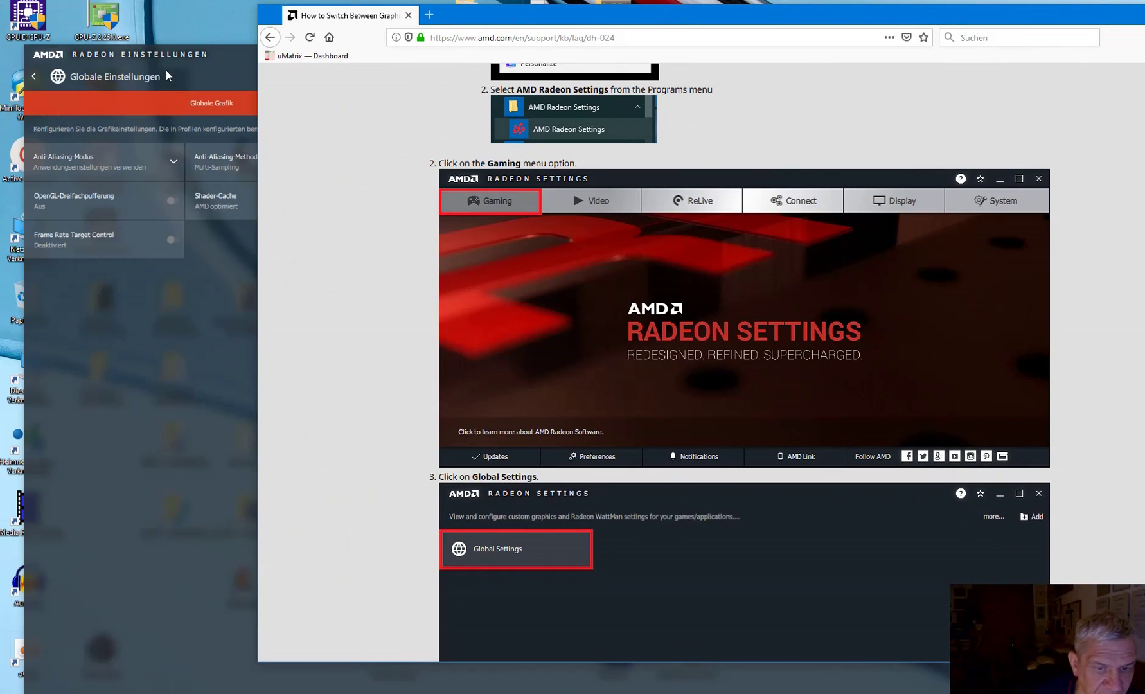
scroll(600, 563, down, 5)
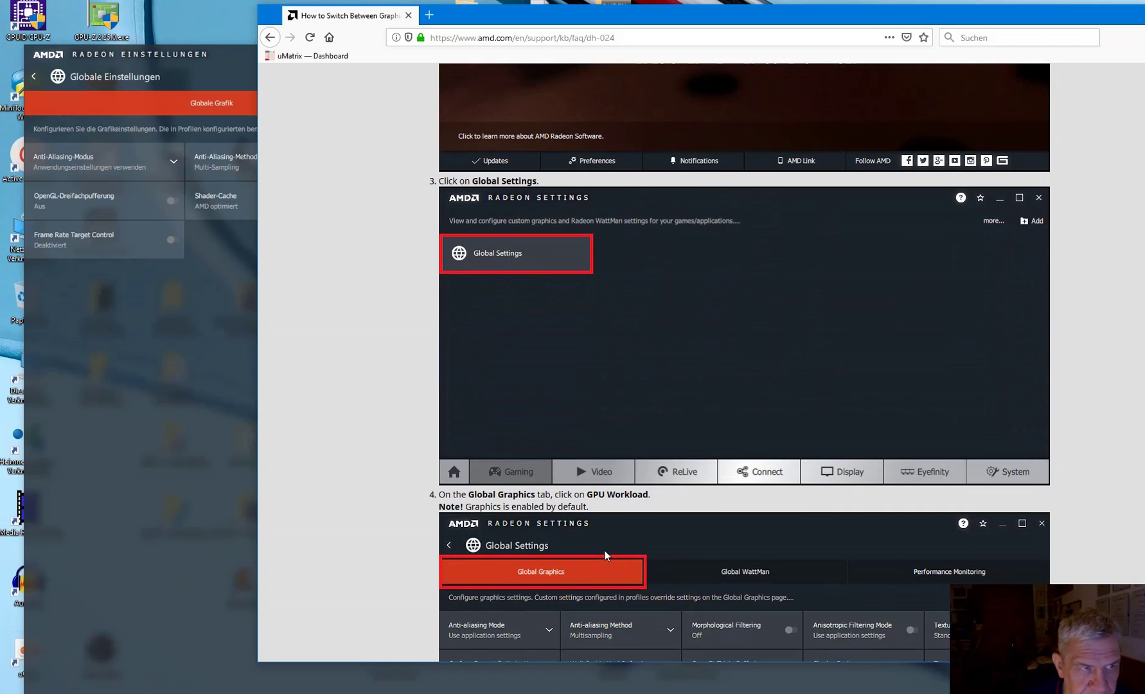
scroll(604, 550, down, 3)
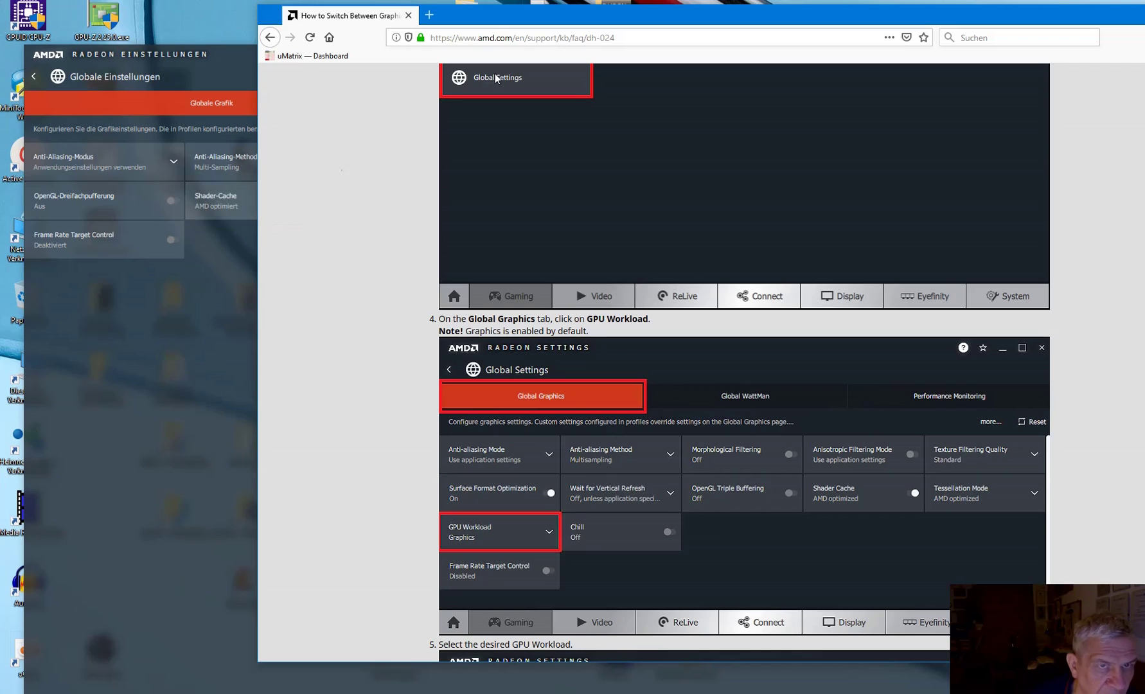
Move the browser window clear of the Globale Grafik settings in Radeon Settings and check the GPU-Auslastung dropdown
drag(567, 20, 679, 13)
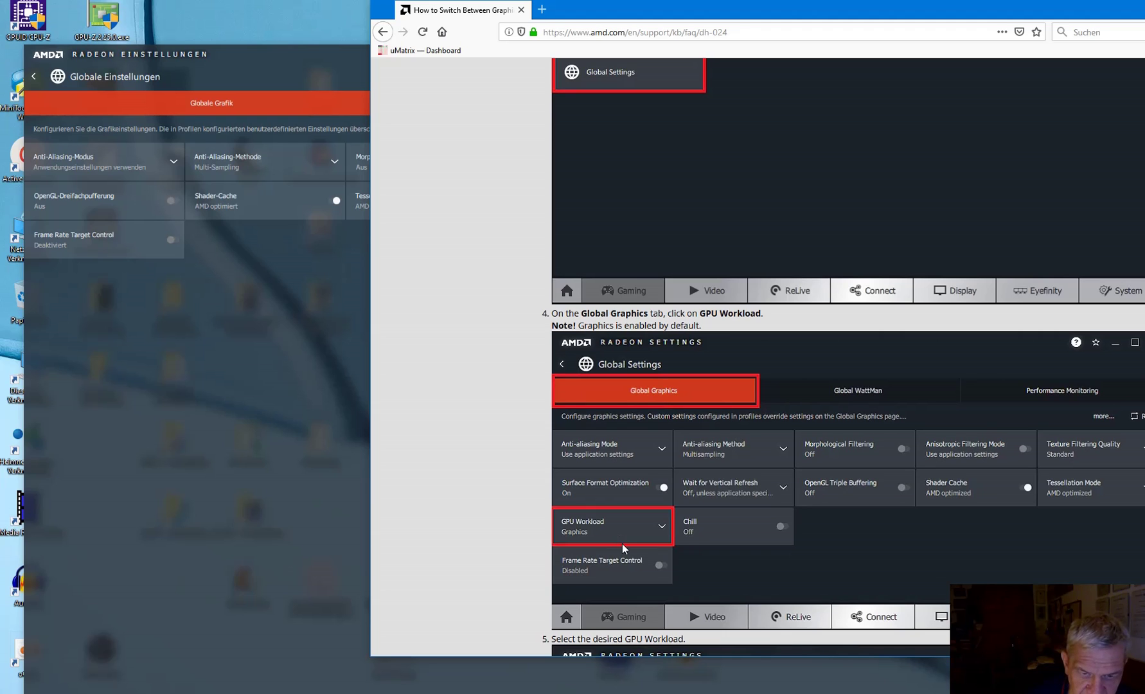
drag(698, 21, 547, 257)
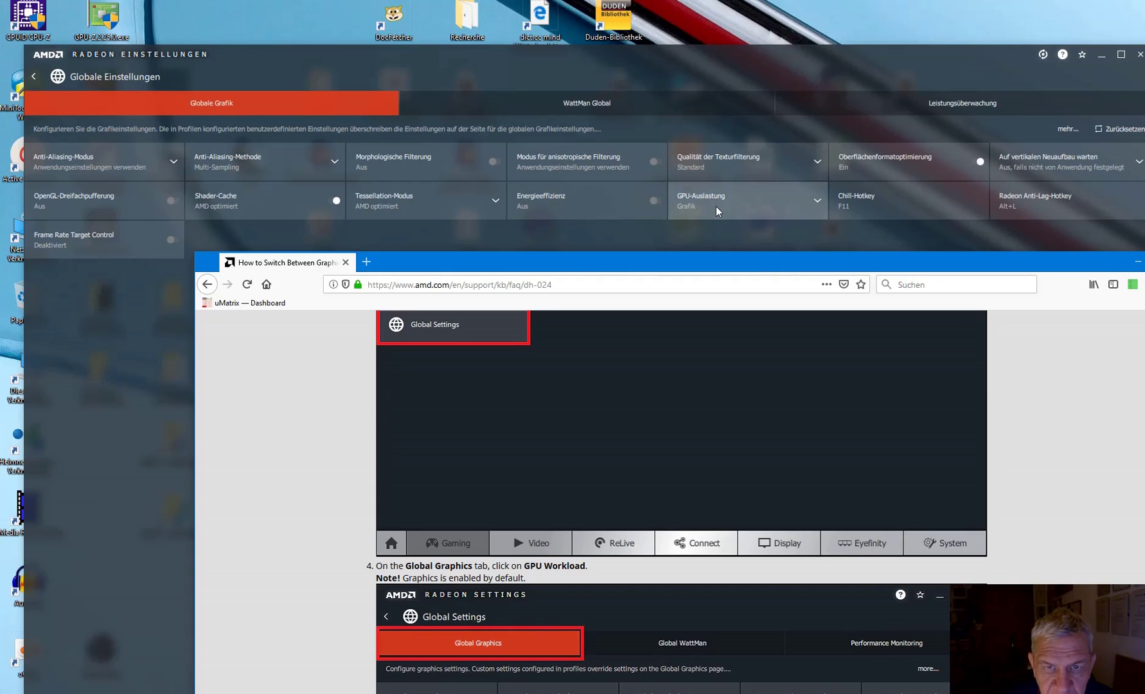
click(819, 199)
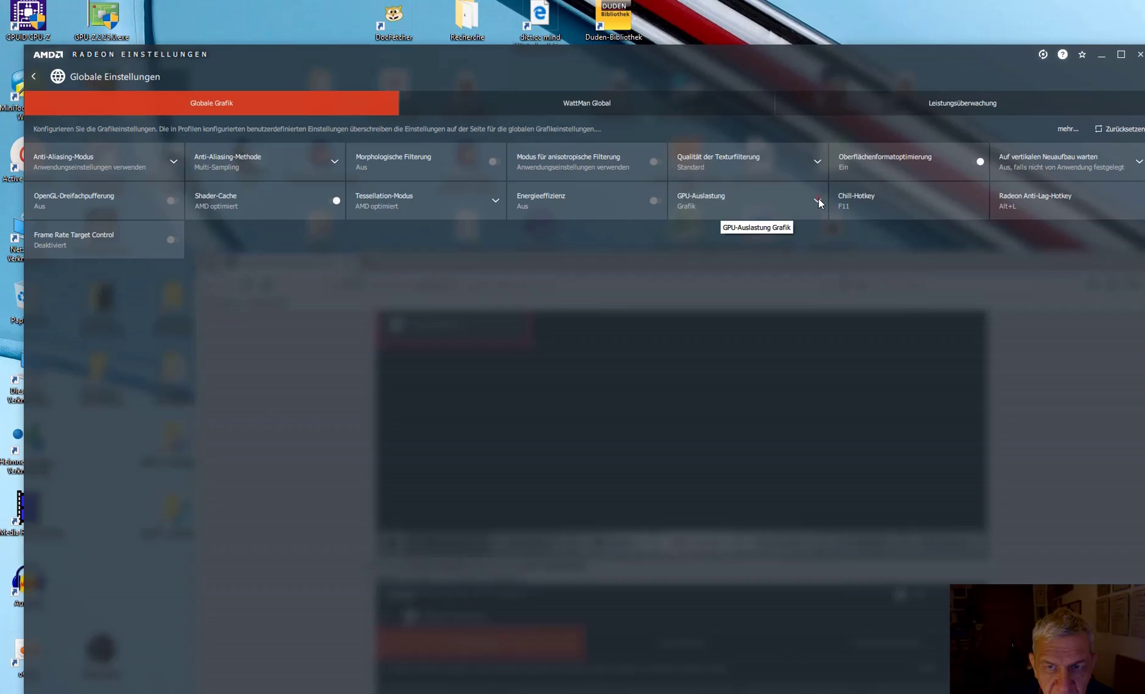
click(819, 198)
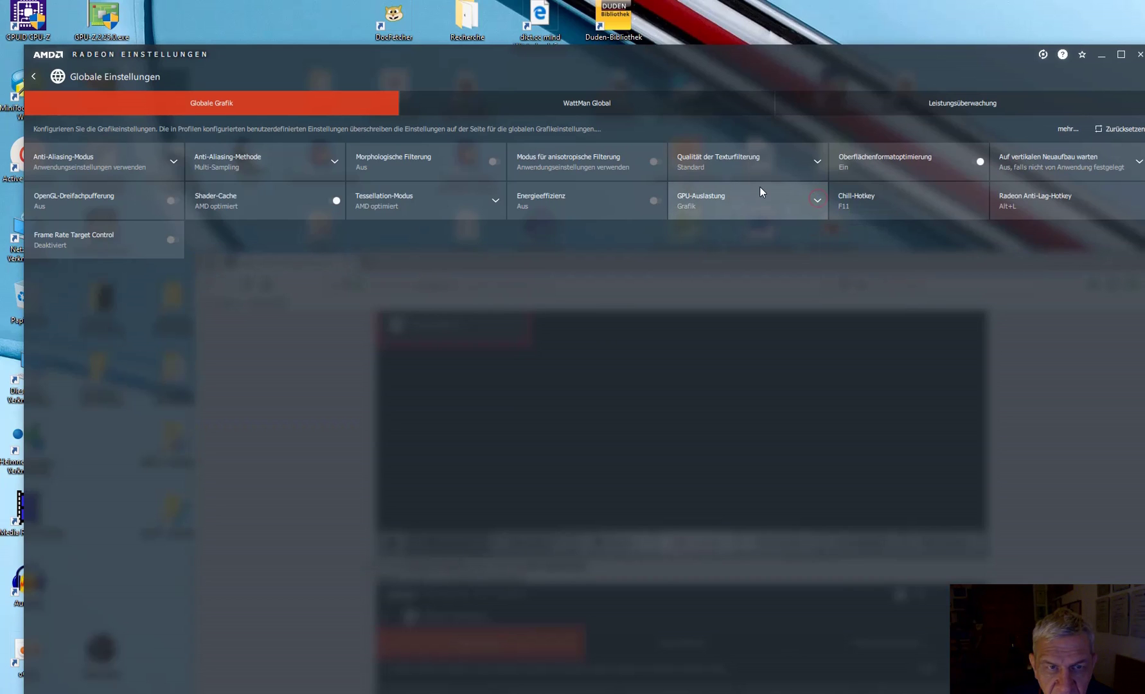
Toggle Energieeffizienz on and back off, and choose Grafik for GPU-Auslastung on the Globale Grafik page
click(632, 198)
click(629, 195)
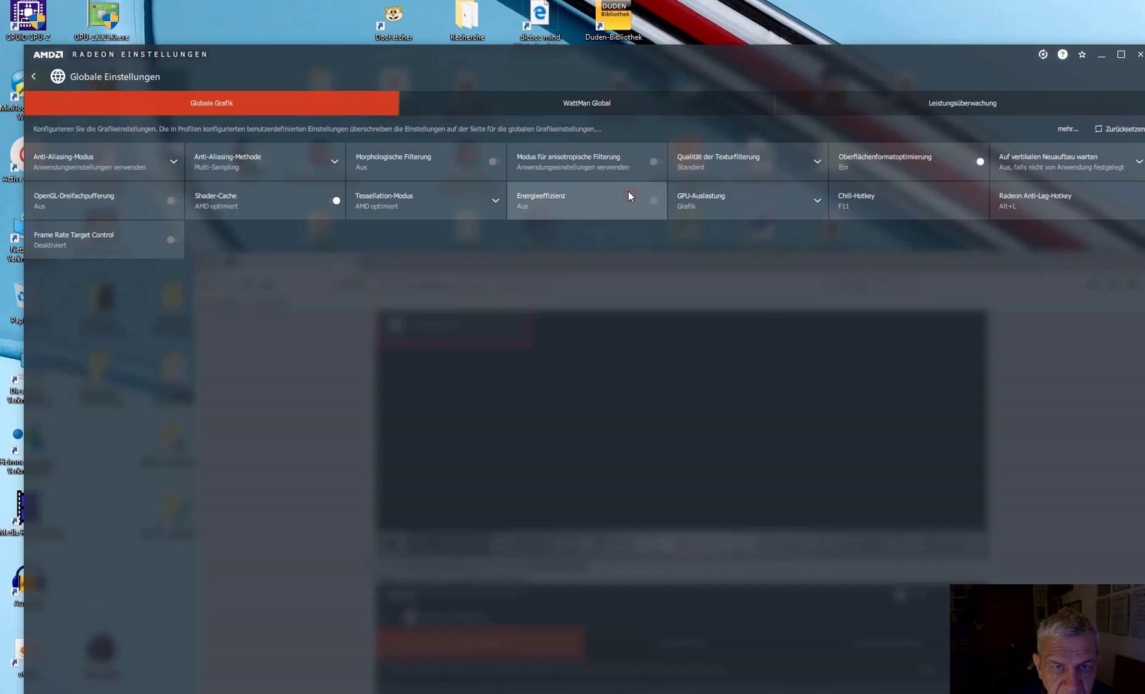
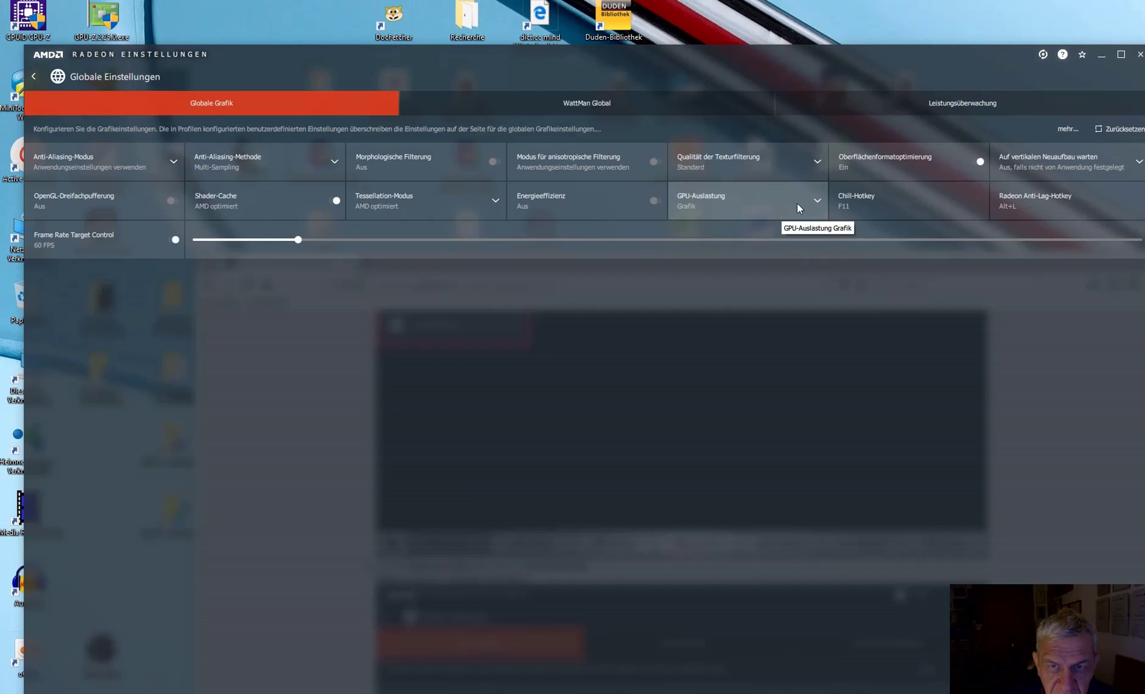
click(819, 203)
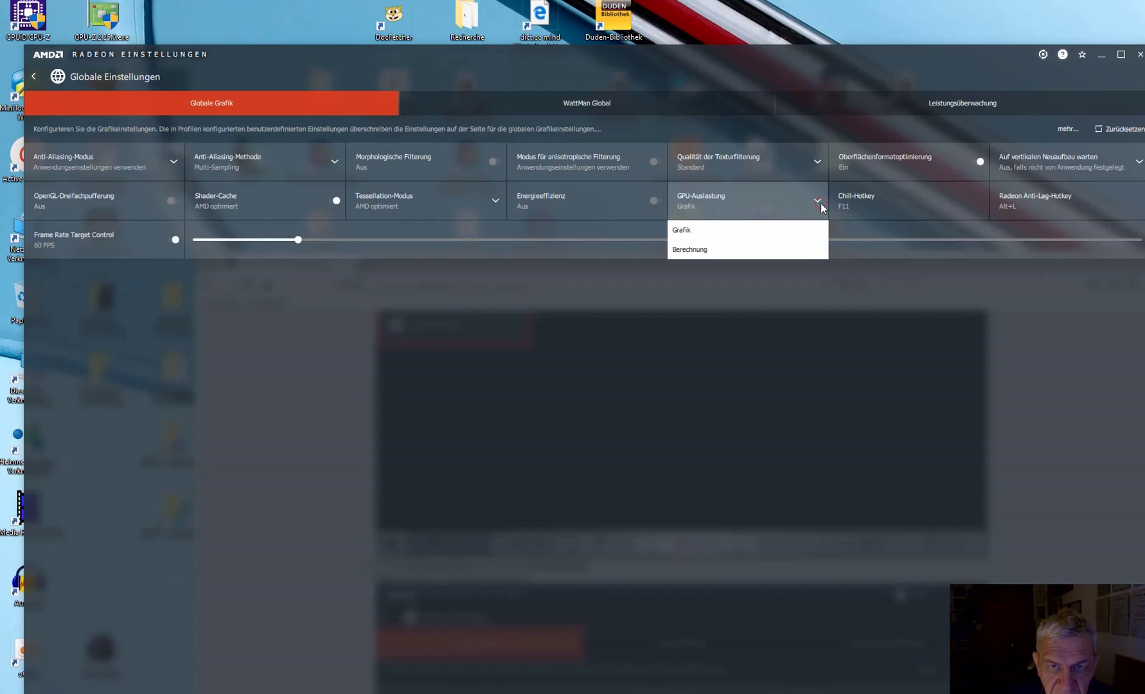
click(693, 232)
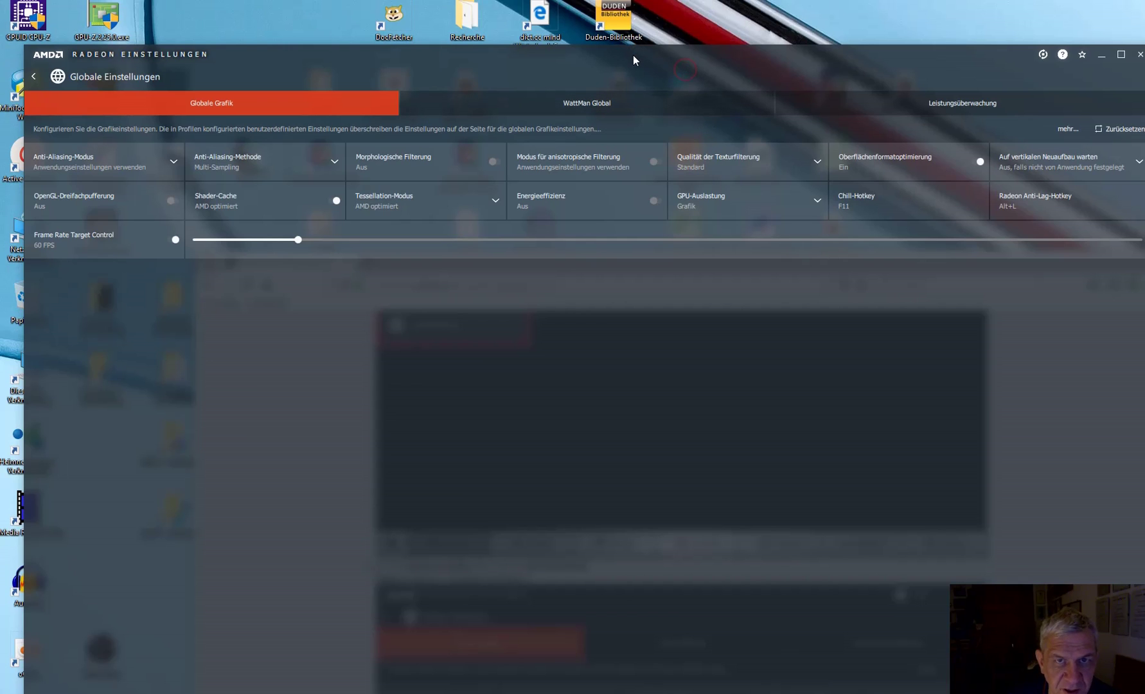
Reposition the Radeon Settings window, switch to the browser and place it over Radeon Settings with the article's GPU Workload step in view
drag(634, 55, 609, 26)
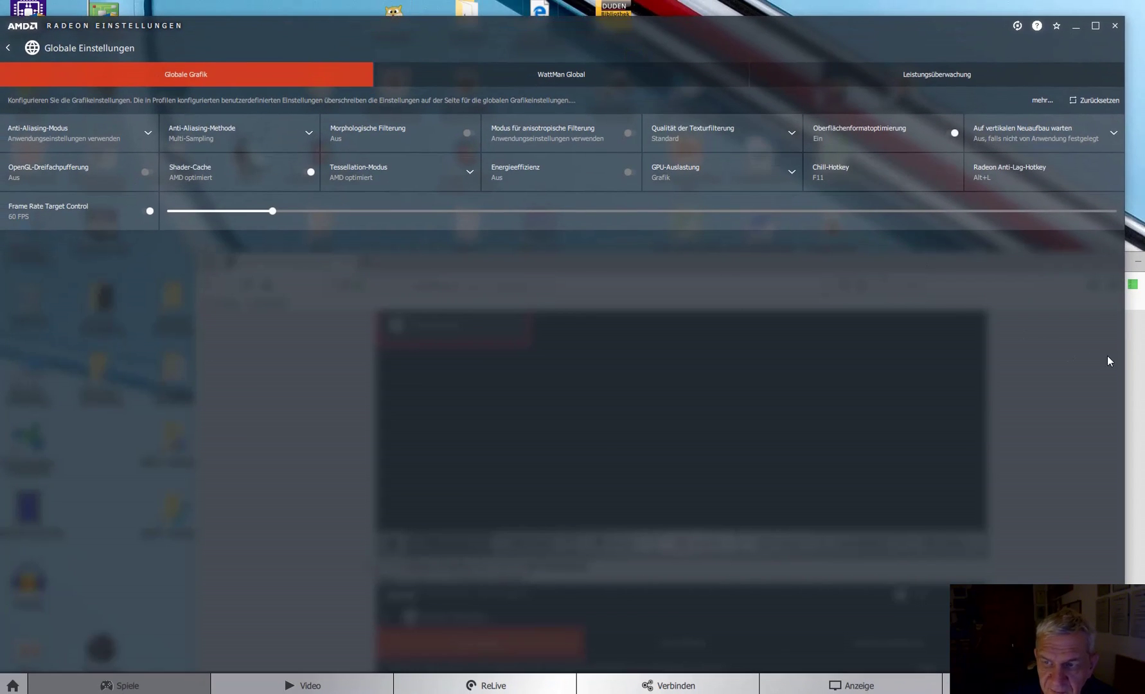
click(1132, 359)
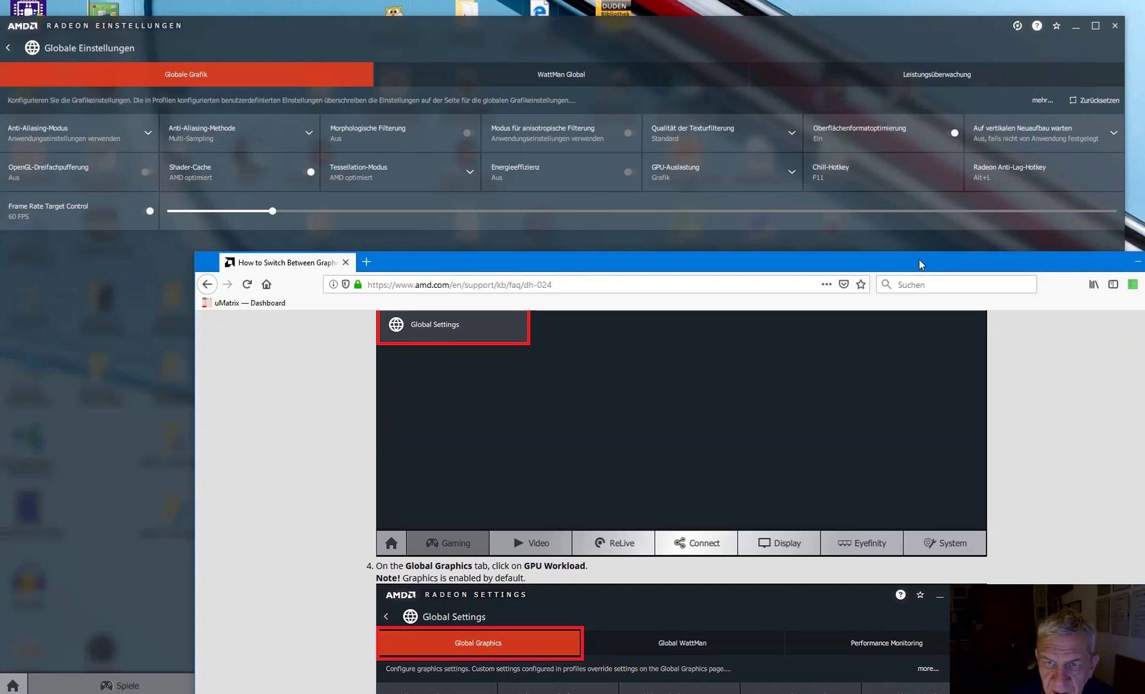
drag(919, 258, 784, 60)
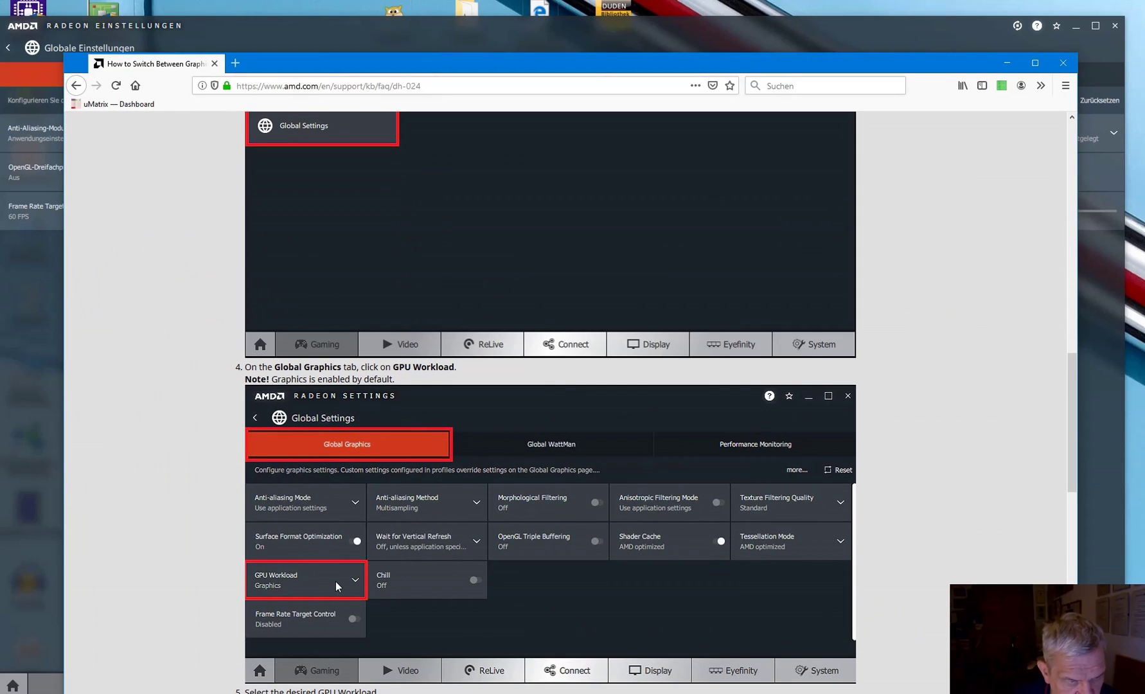
drag(541, 62, 613, 23)
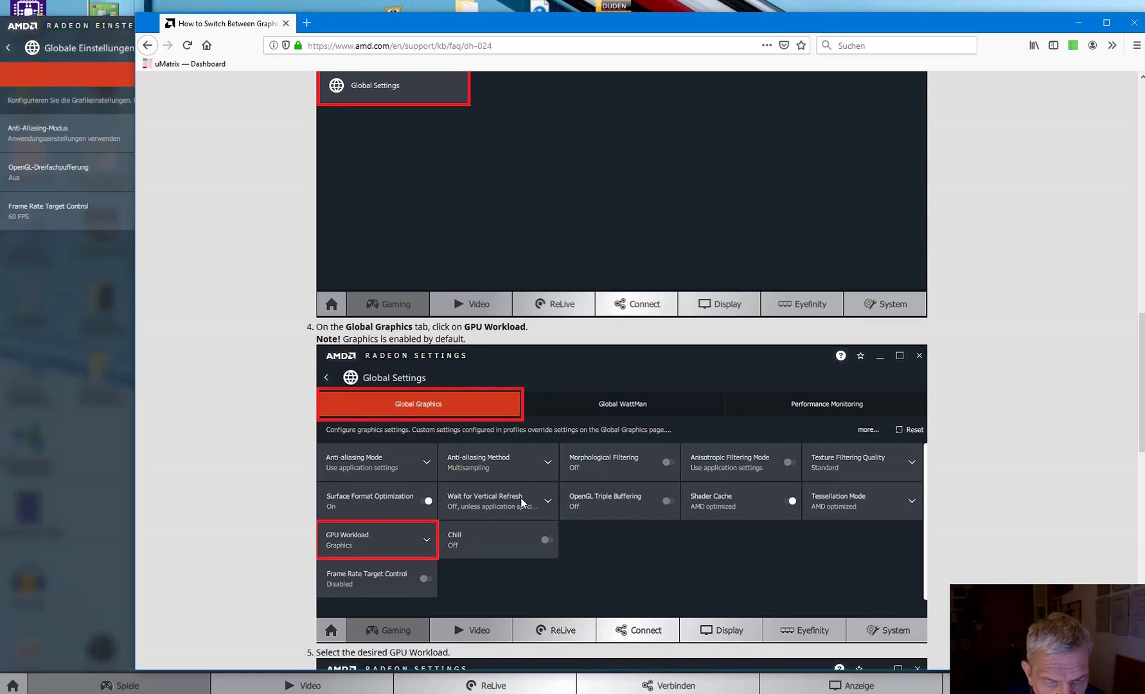
Read the article's steps on selecting the Graphics or Compute workload and restarting Radeon Settings
scroll(520, 500, down, 2)
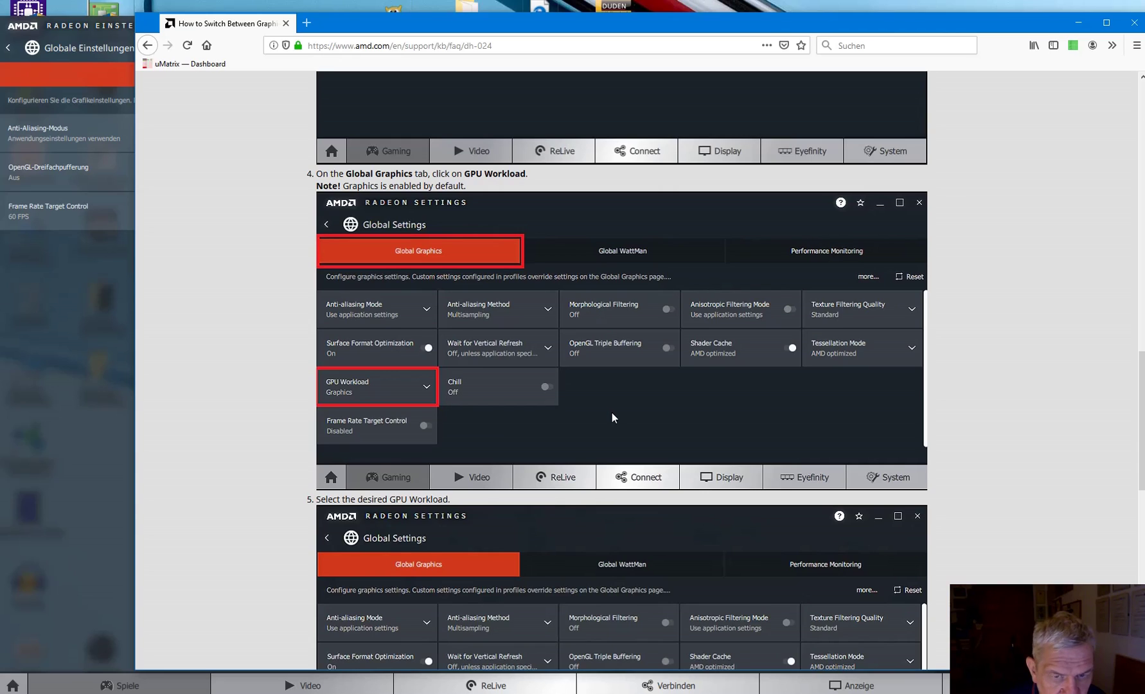
scroll(612, 416, down, 2)
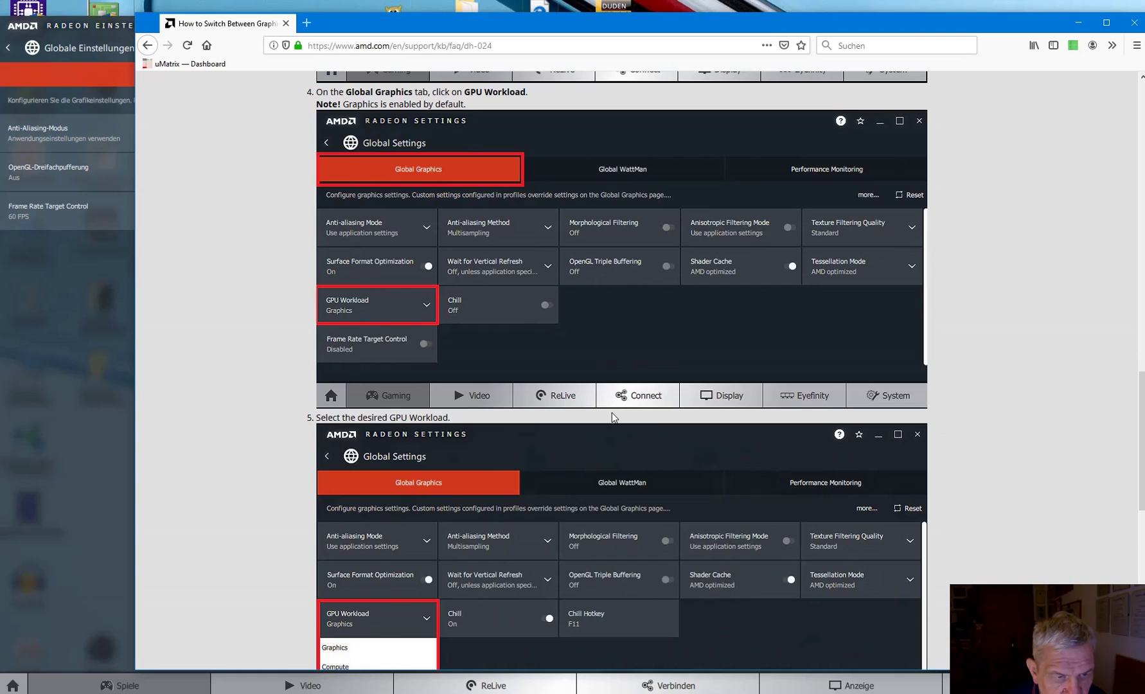
scroll(610, 441, down, 2)
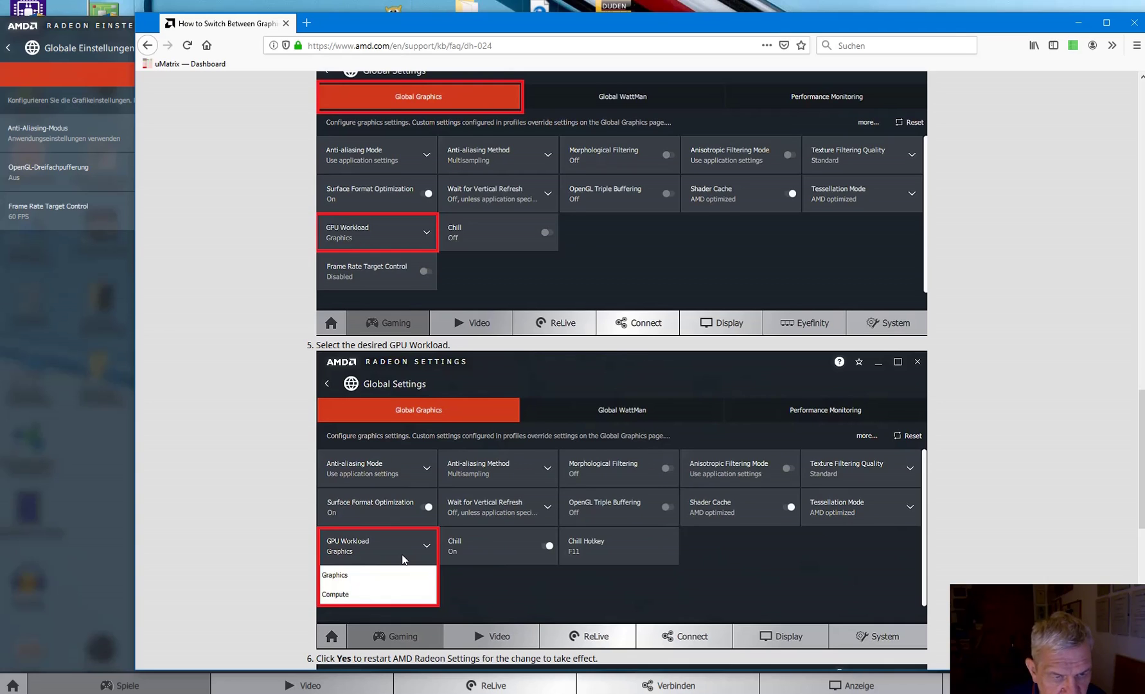
scroll(402, 559, down, 2)
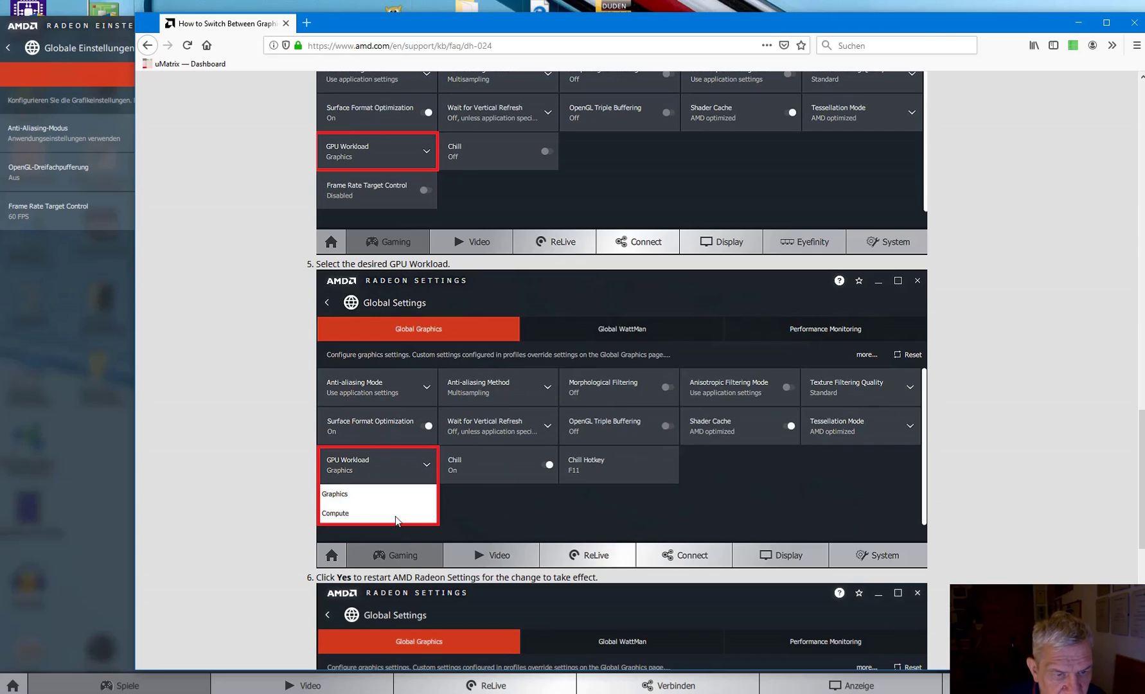
scroll(424, 547, down, 1)
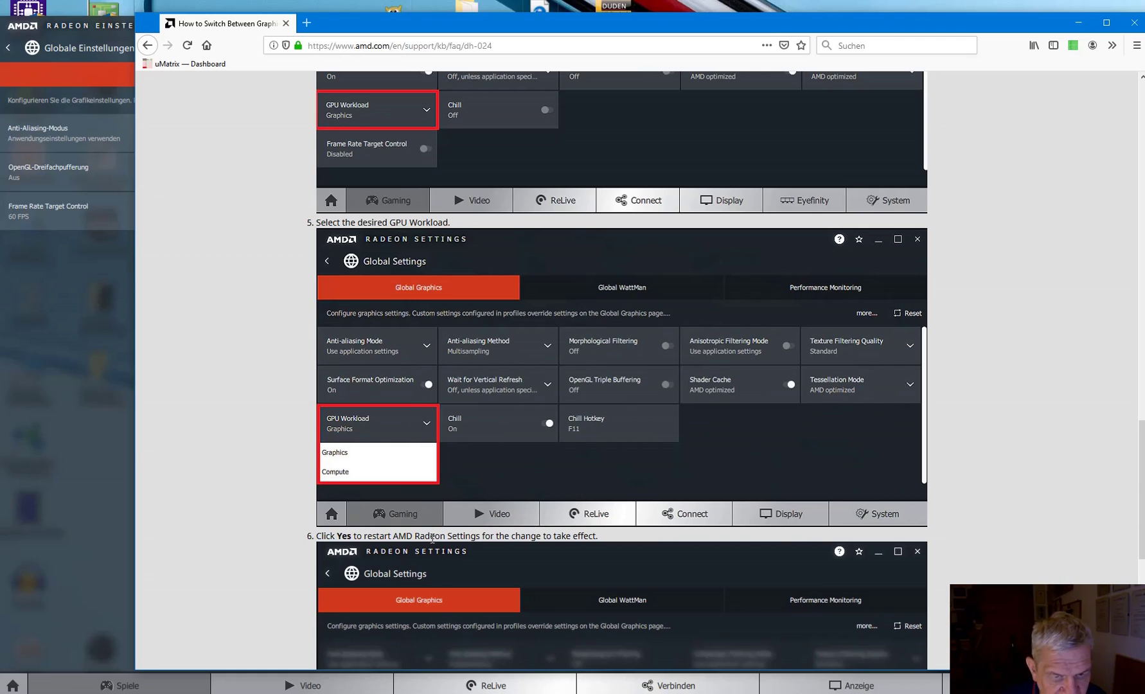
scroll(522, 466, down, 3)
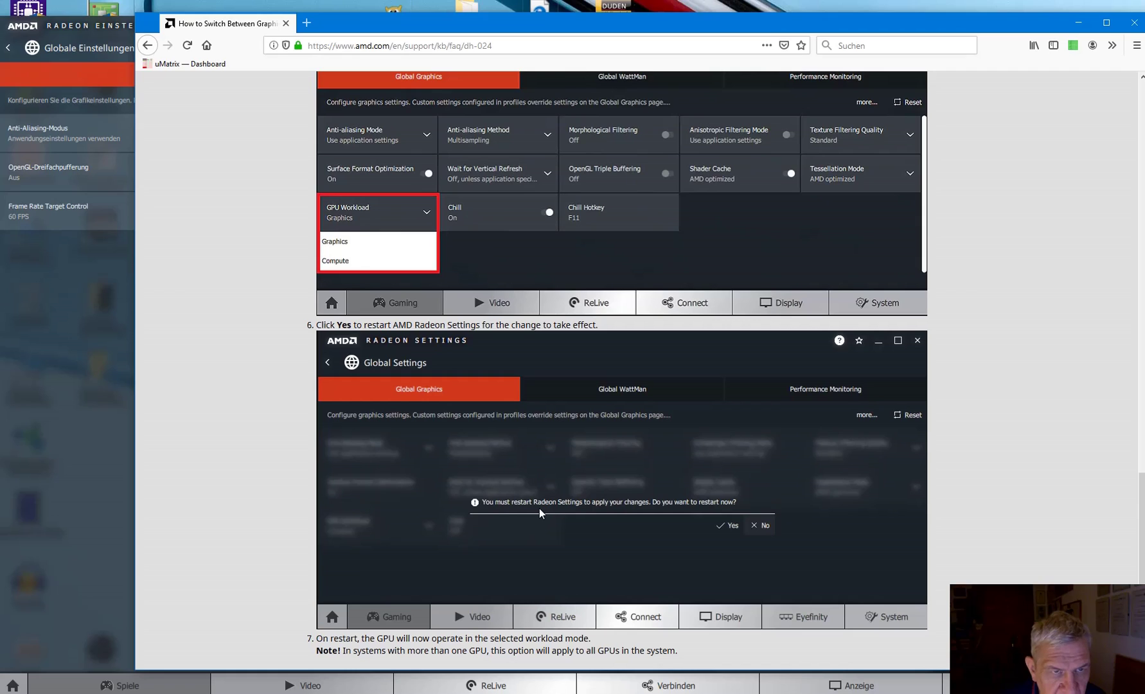
scroll(539, 512, up, 1)
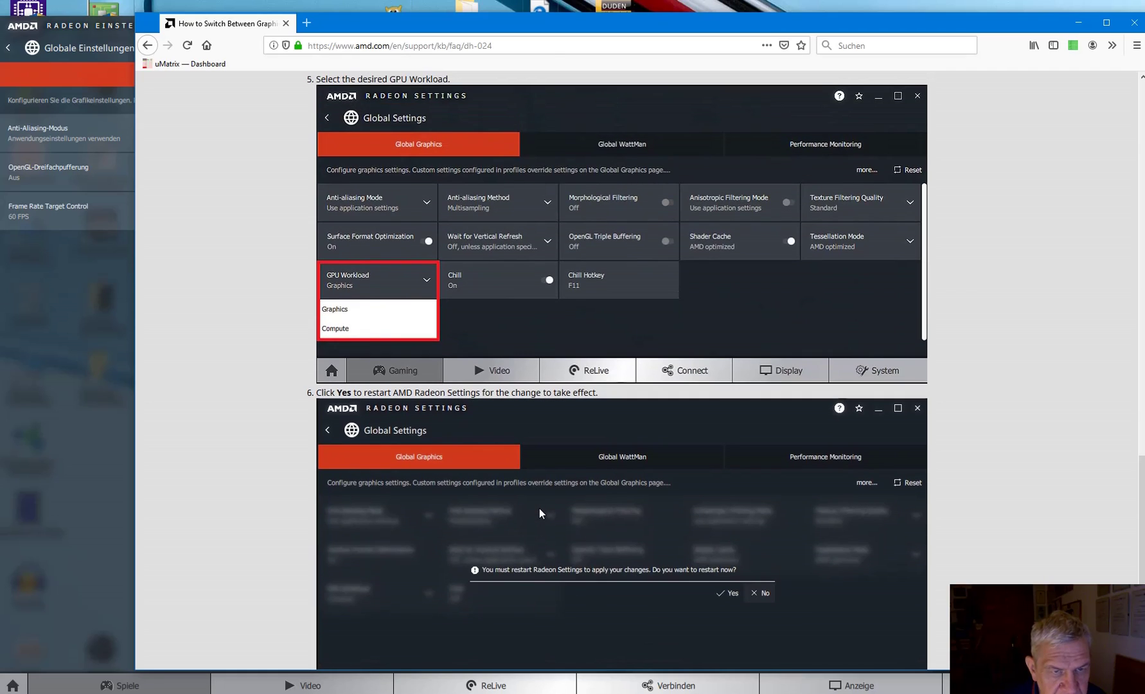
Switch to Radeon Settings and show the GPU-Auslastung options Grafik and Berechnung
click(118, 344)
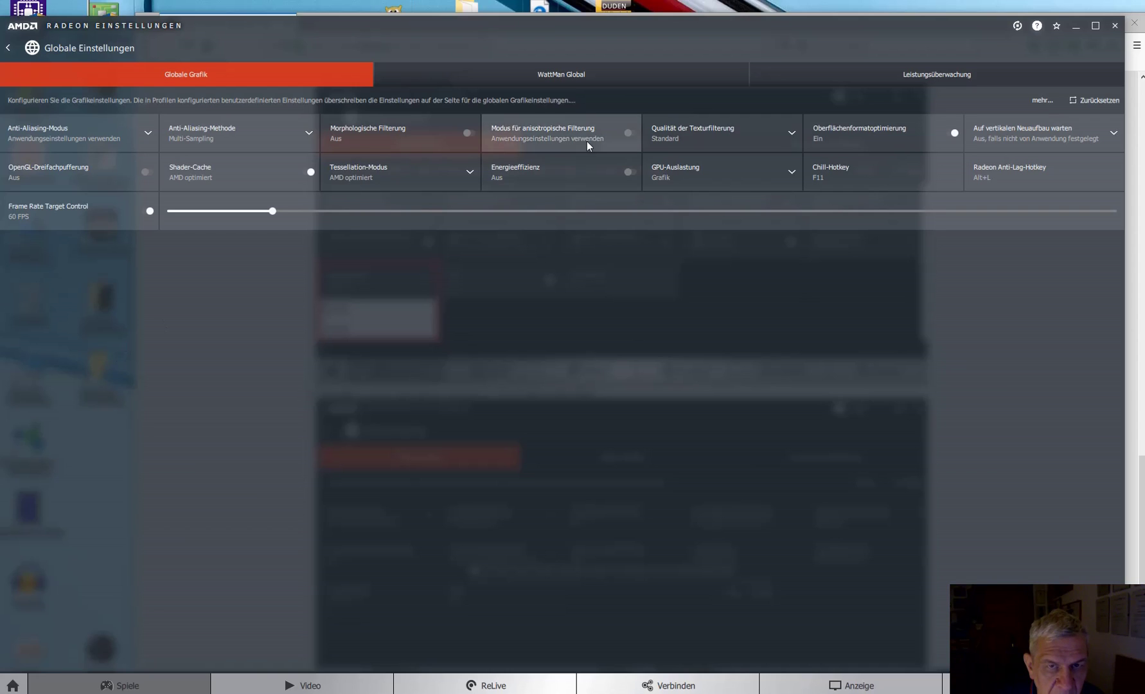
click(691, 168)
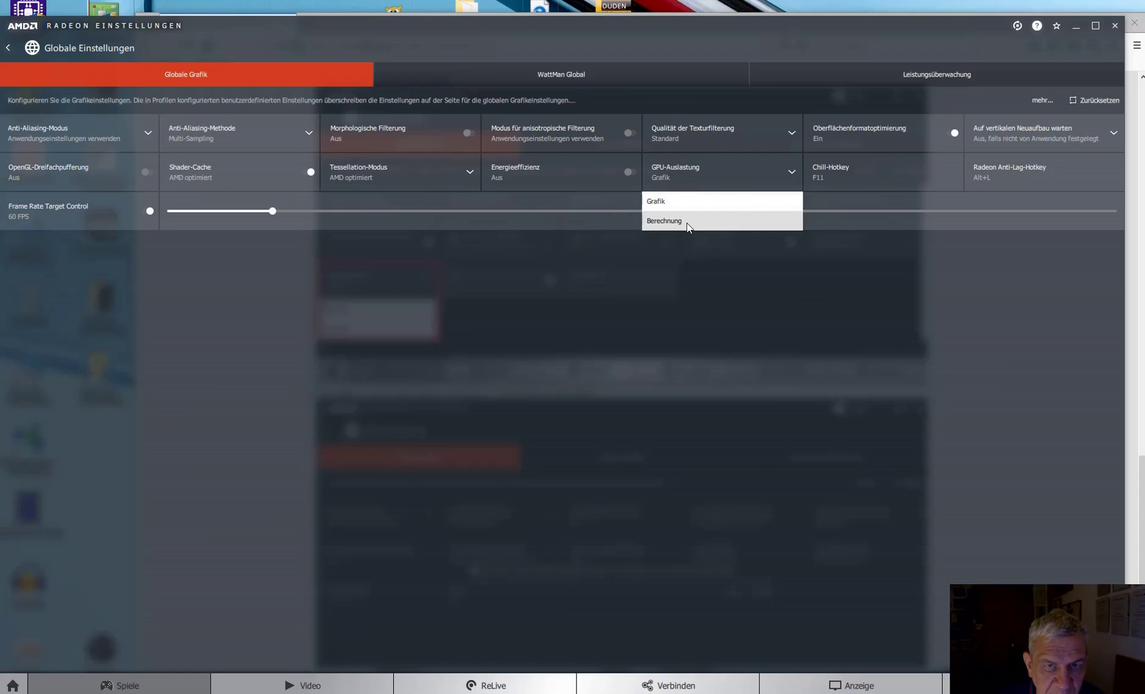
Return to the browser article and read the restart step and the closing note about systems with several GPUs
click(1136, 436)
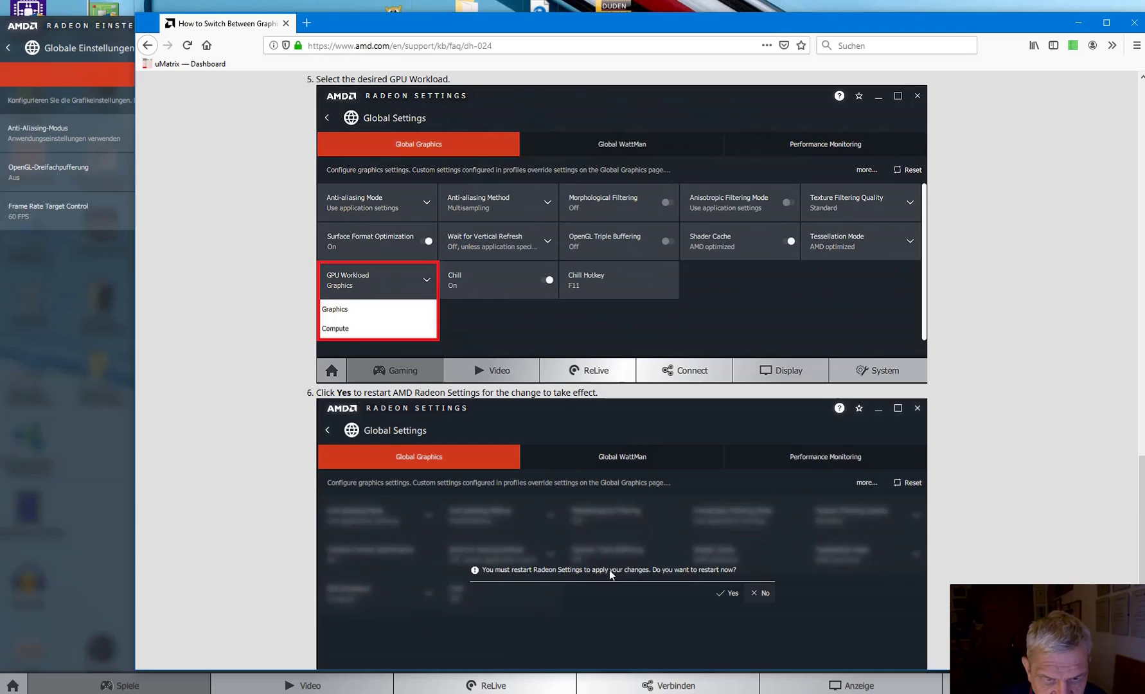
scroll(666, 547, down, 3)
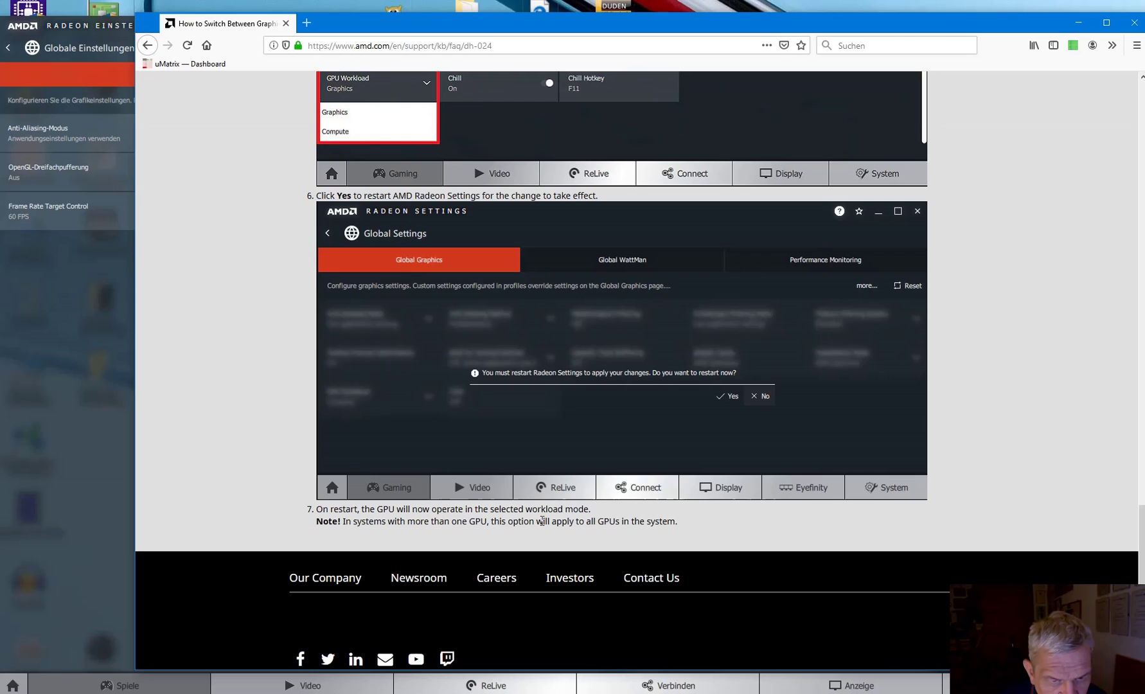
scroll(541, 521, up, 4)
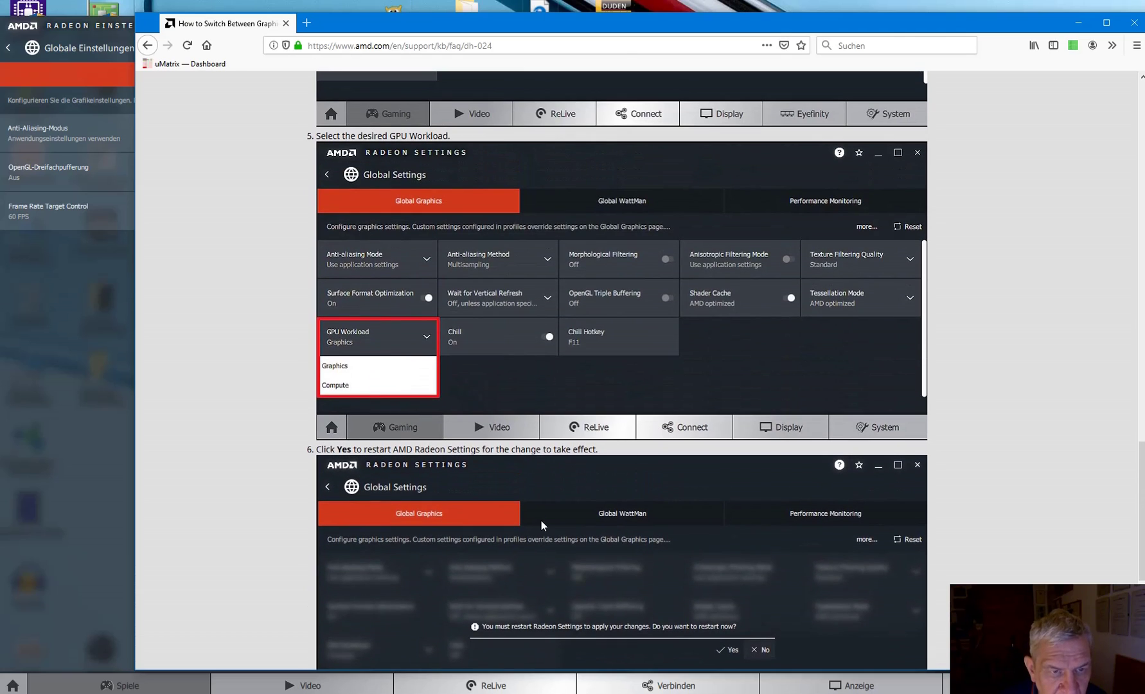
scroll(485, 382, up, 1)
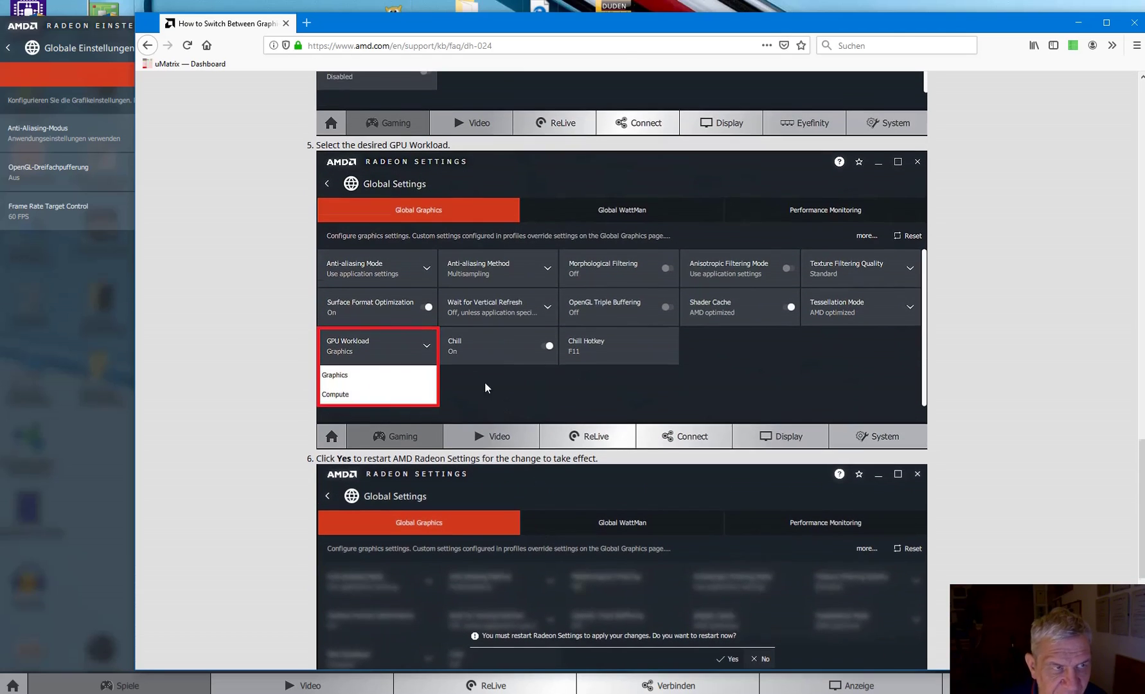
Switch back to Radeon Settings and turn on Energieeffizienz on the Globale Grafik page
click(61, 258)
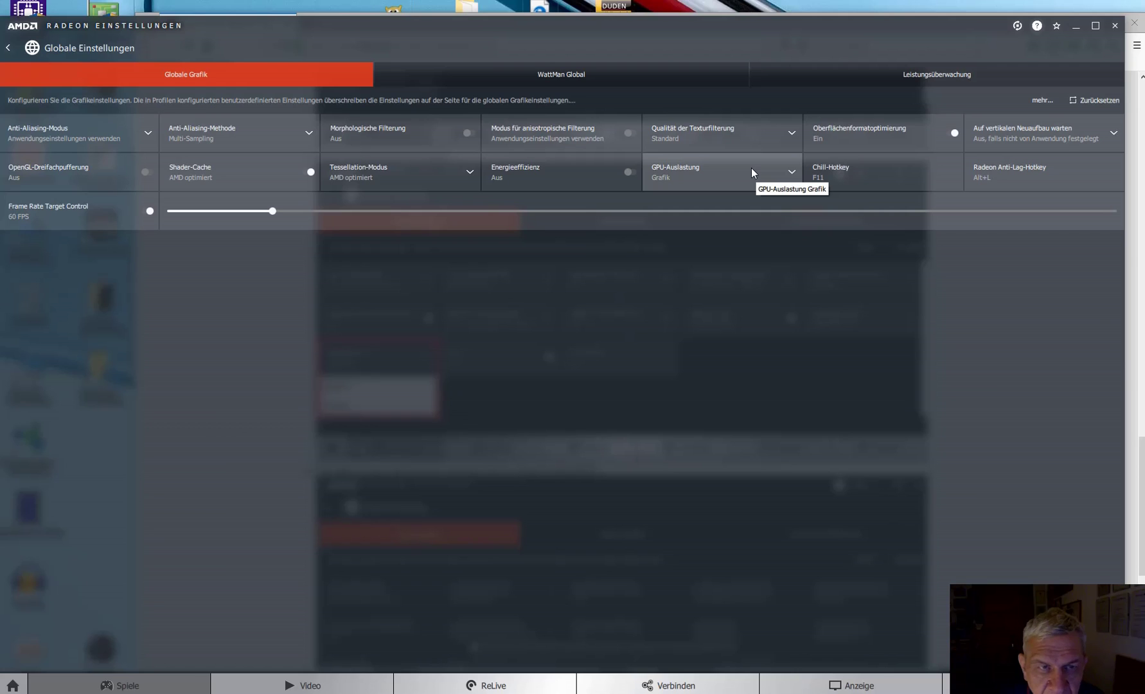
click(628, 172)
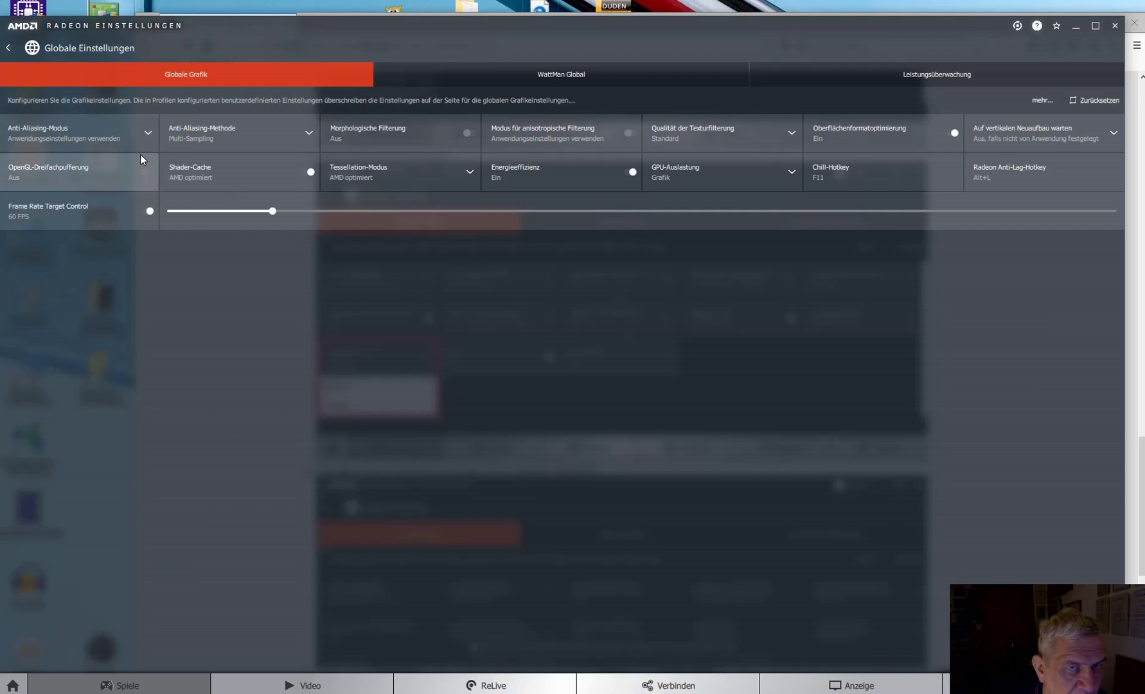
View the WattMan Global warning page and the Leistungsüberwachung page of the global settings
click(549, 75)
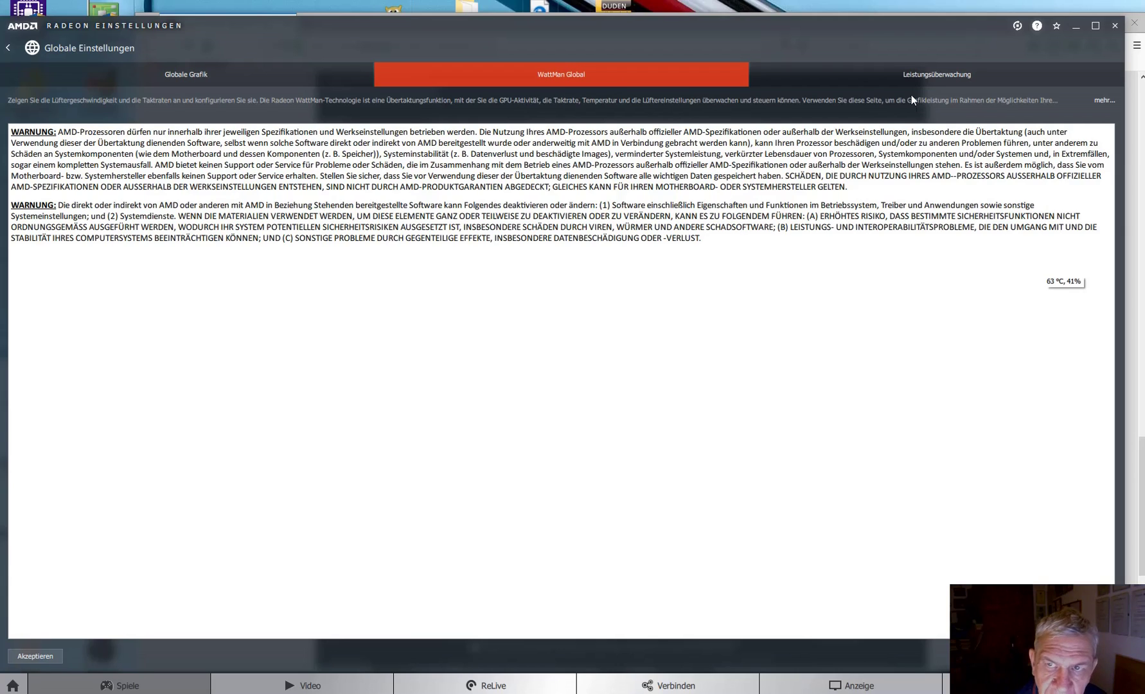
click(905, 70)
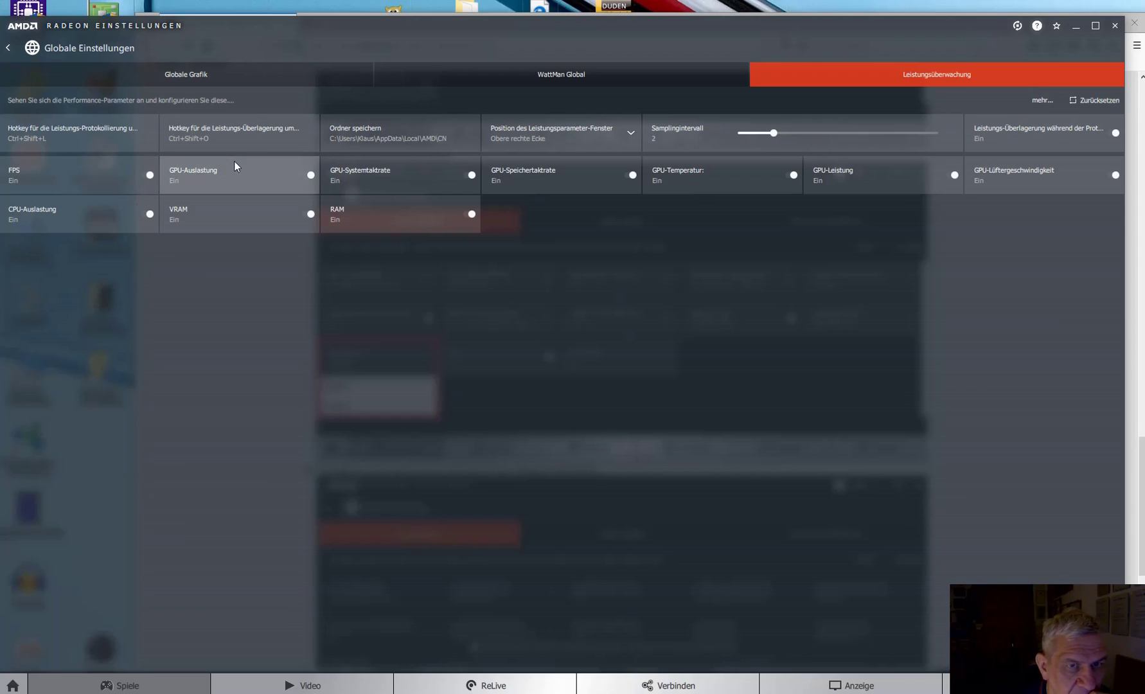
Toggle the GPU-Speichertaktrate and GPU-Leistung monitoring entries off and back on
click(567, 177)
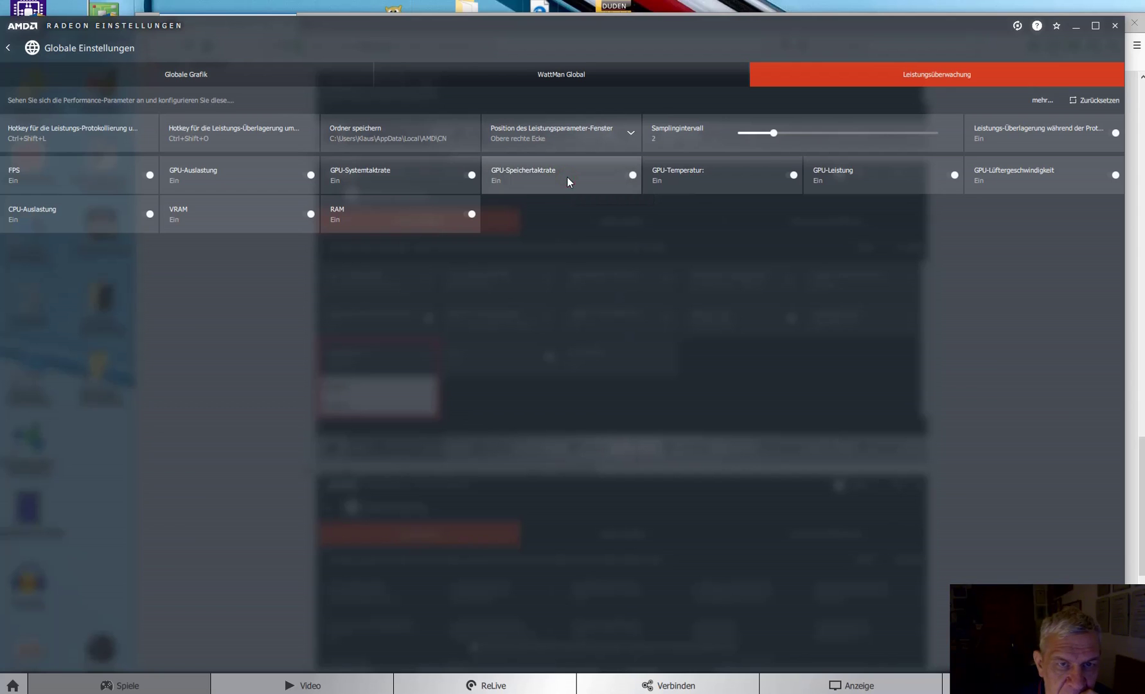
click(626, 174)
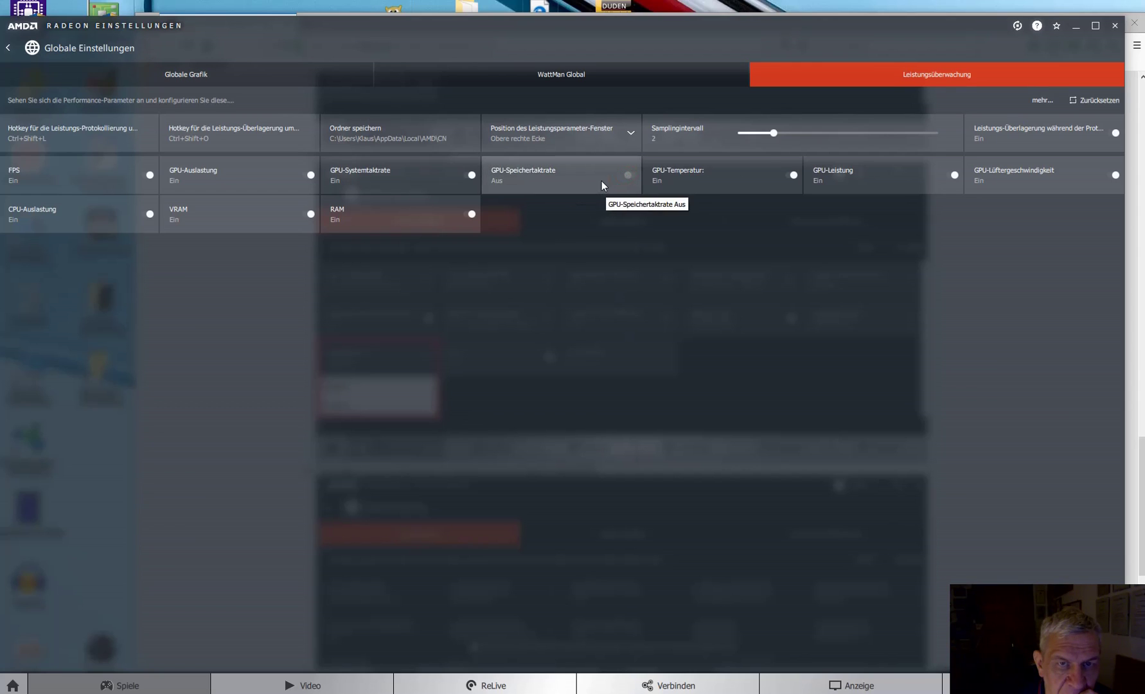
click(602, 180)
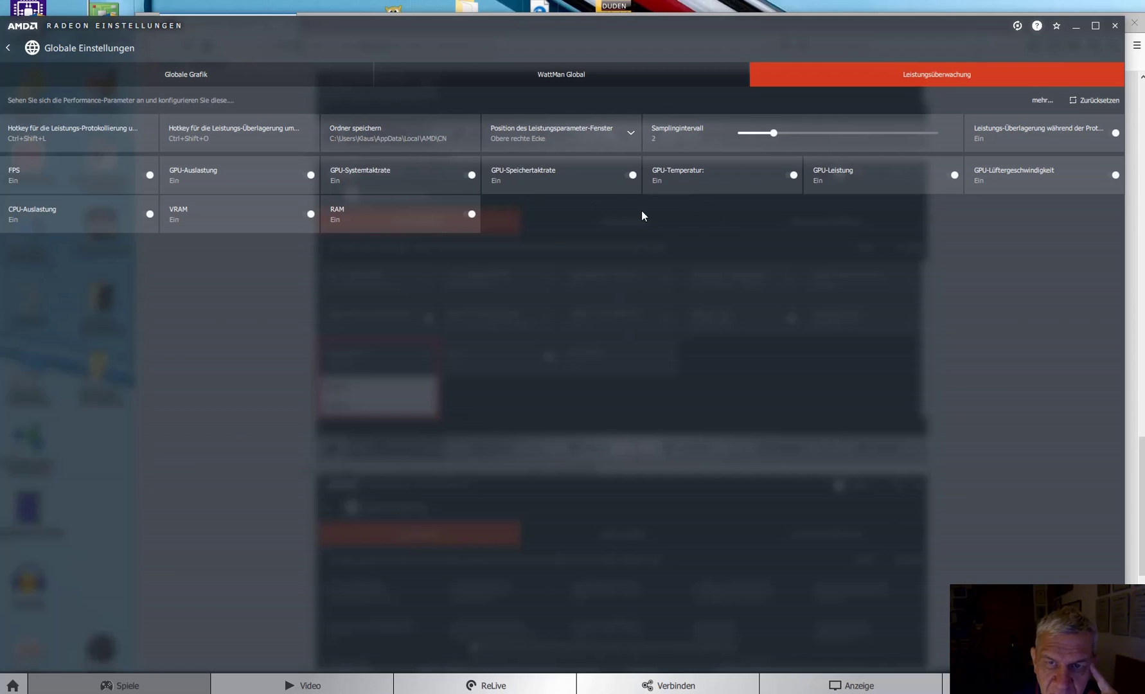
click(926, 178)
click(926, 177)
Request a reset of the Leistungsüberwachung settings, leave it unconfirmed, and return through WattMan Global to Globale Grafik
click(1099, 101)
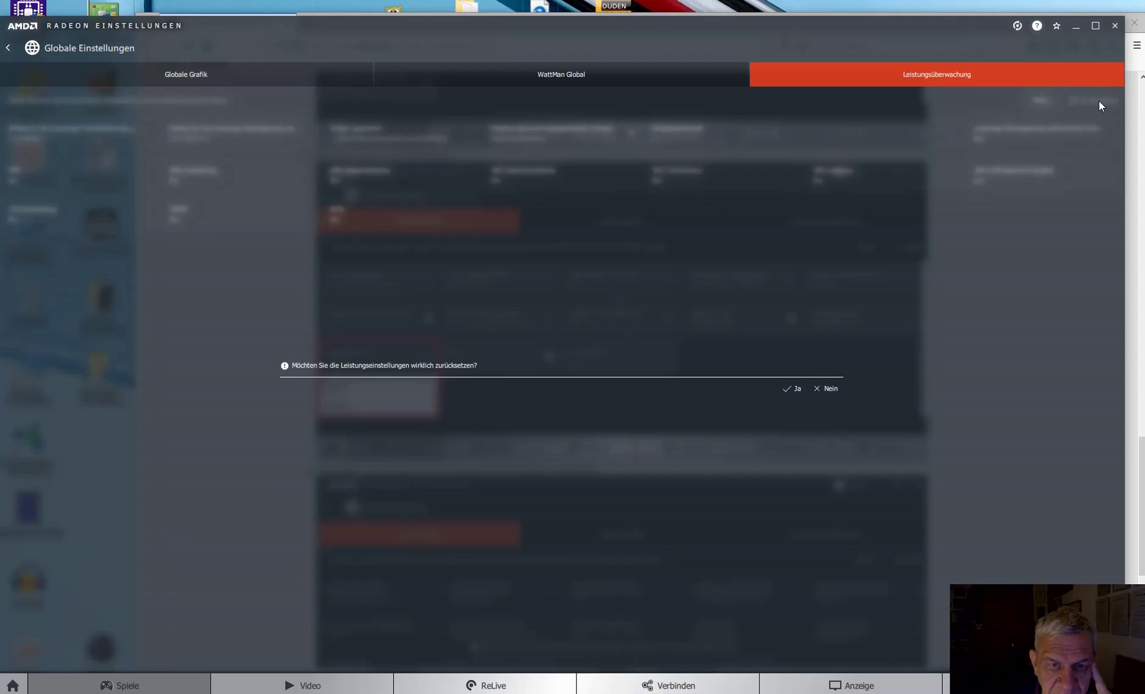
click(643, 76)
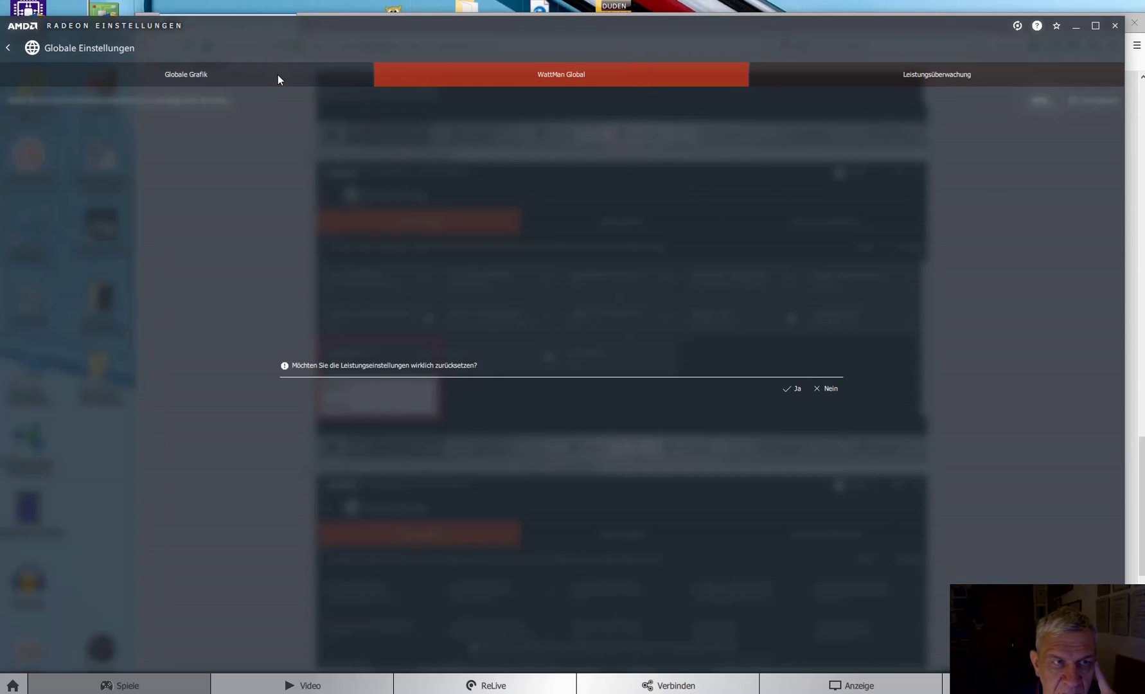
click(244, 72)
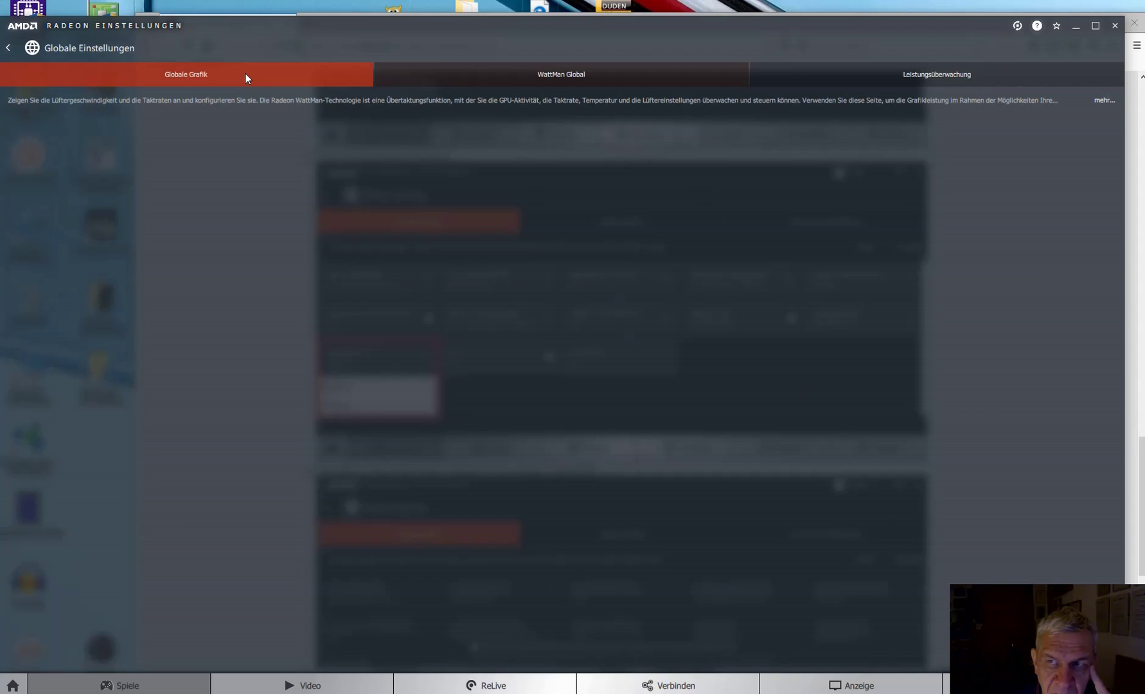
Request a reset of the Grafikeinstellungen on the Globale Grafik page, leave it unconfirmed, and return to the page's settings
click(245, 74)
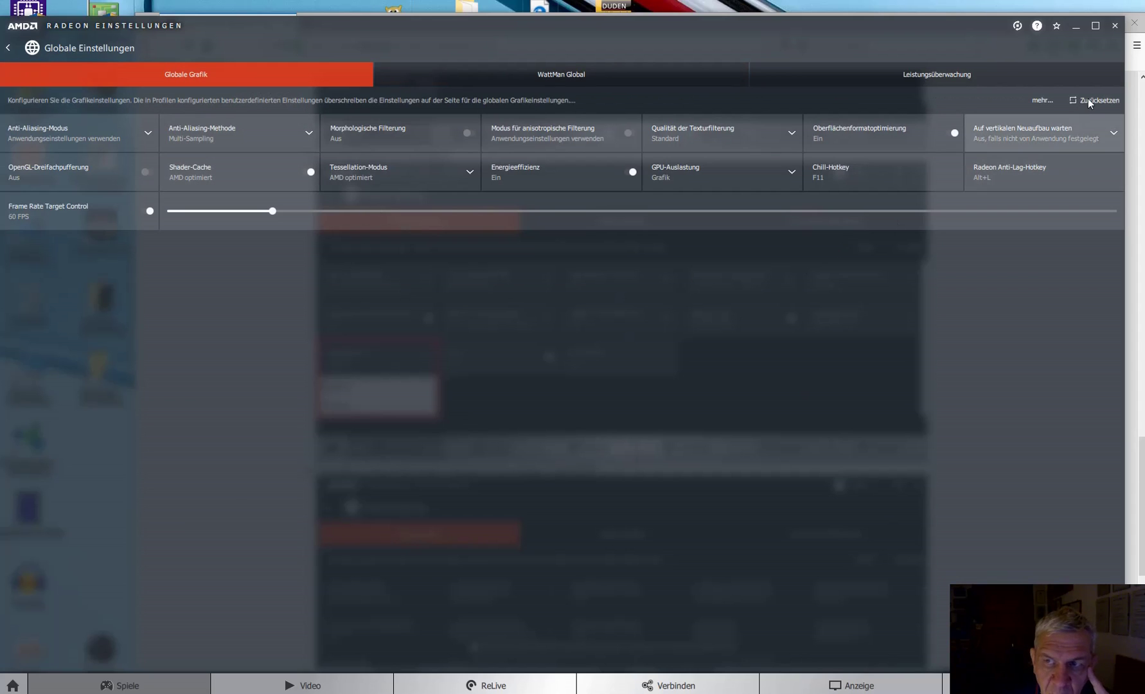
click(1101, 100)
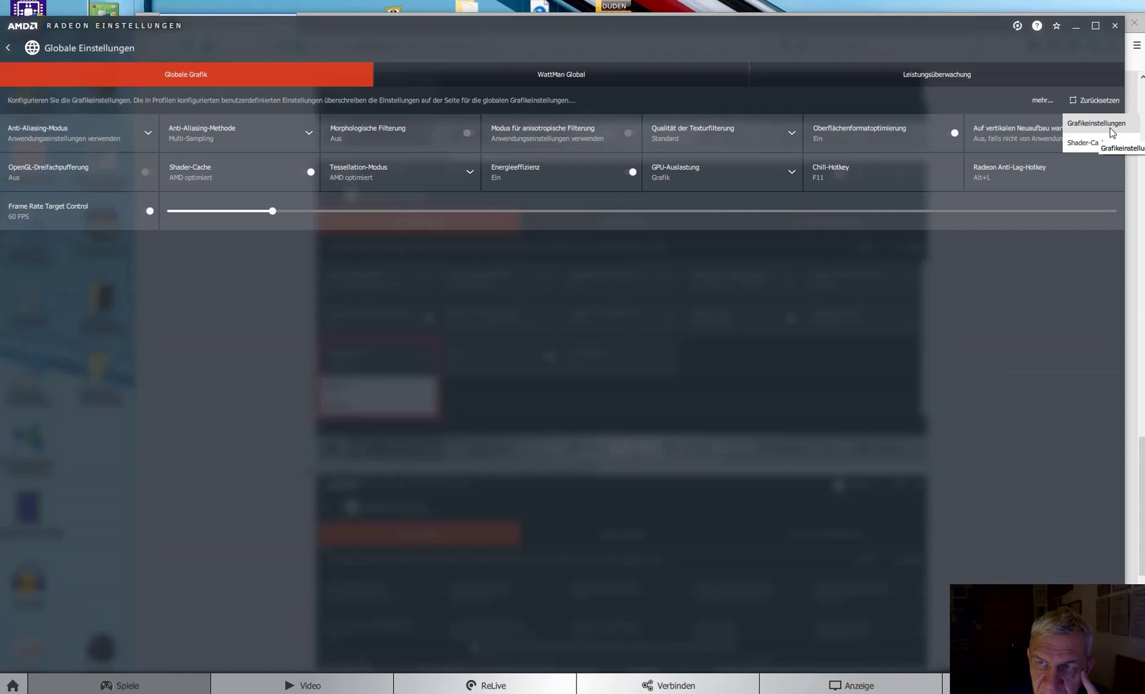
click(1104, 129)
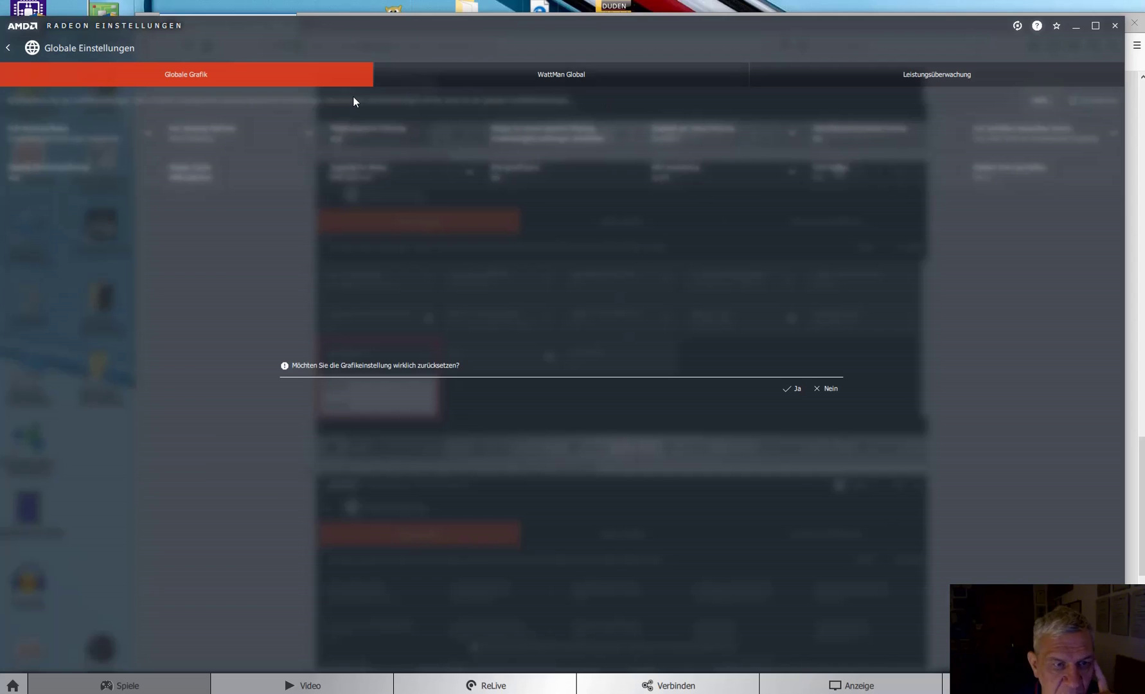
click(251, 75)
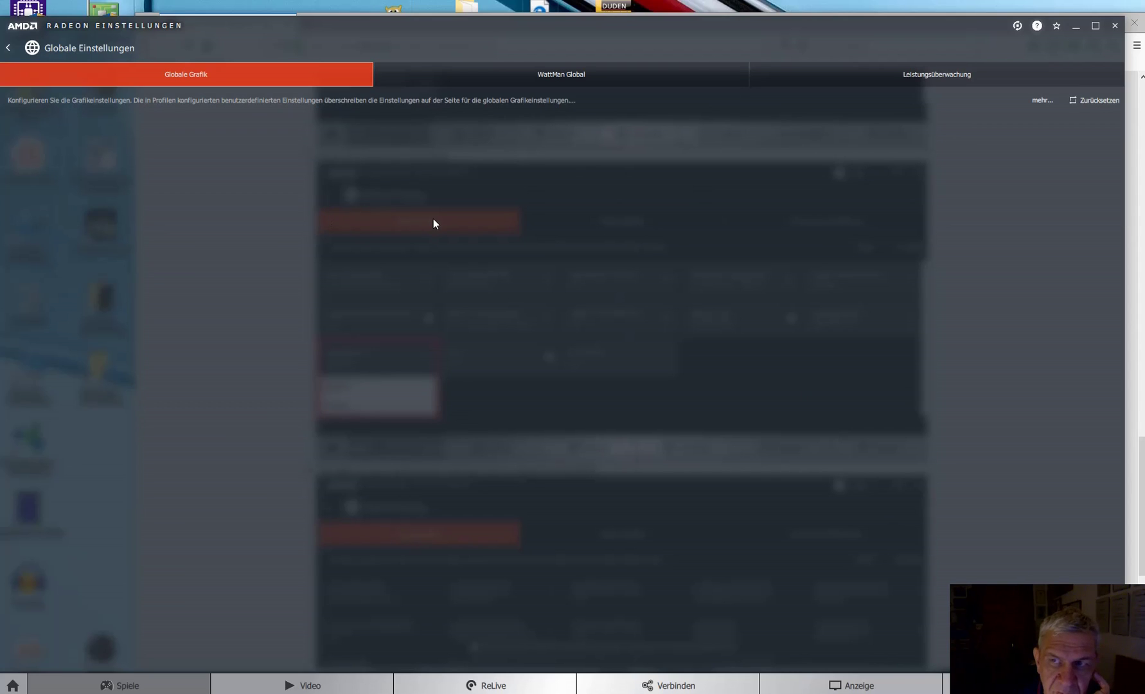
click(188, 76)
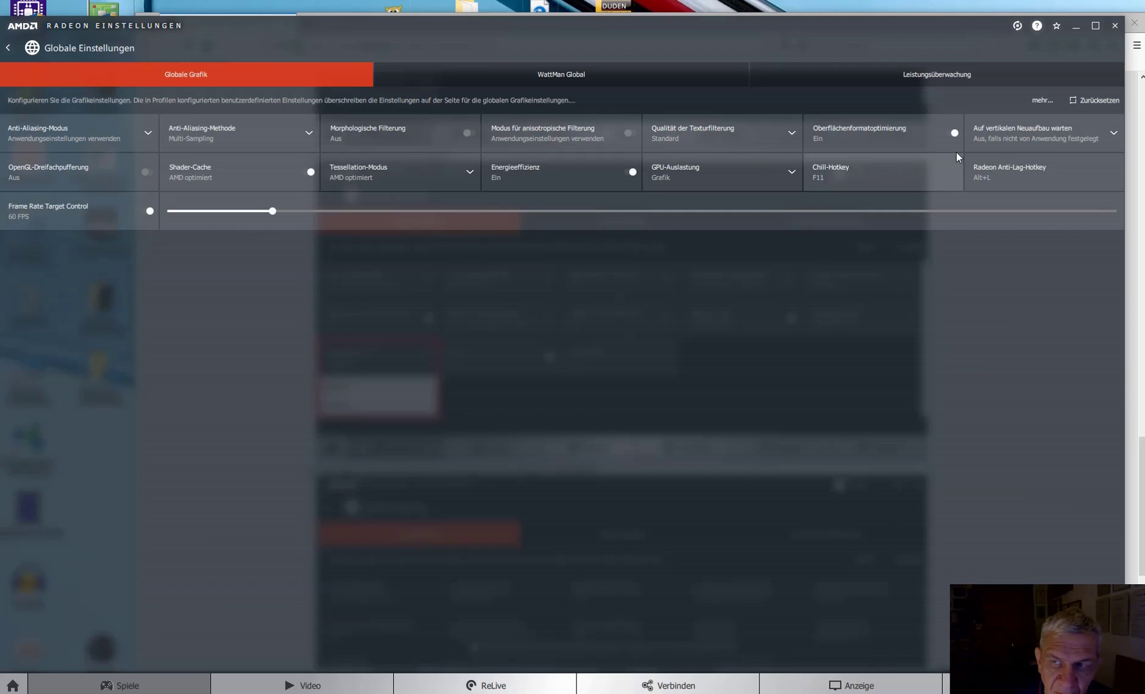
Switch to AMD's help article in the browser and examine steps 5 to 7 on selecting the GPU workload and restarting Radeon Settings
click(1136, 155)
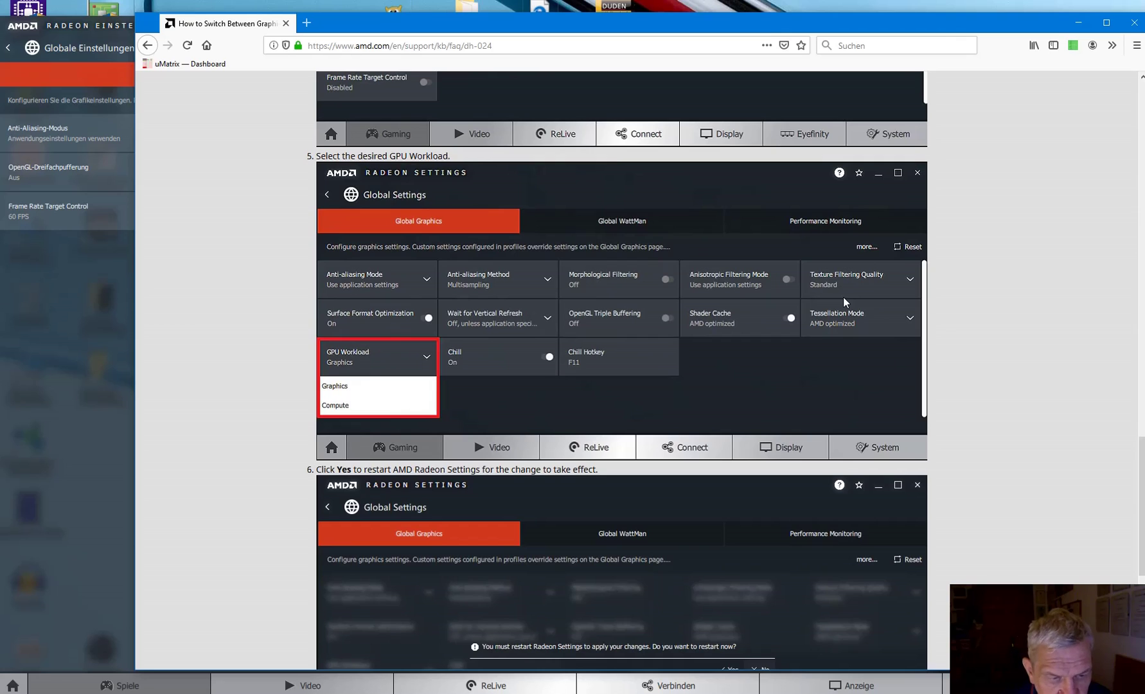
scroll(842, 297, down, 1)
scroll(814, 315, down, 5)
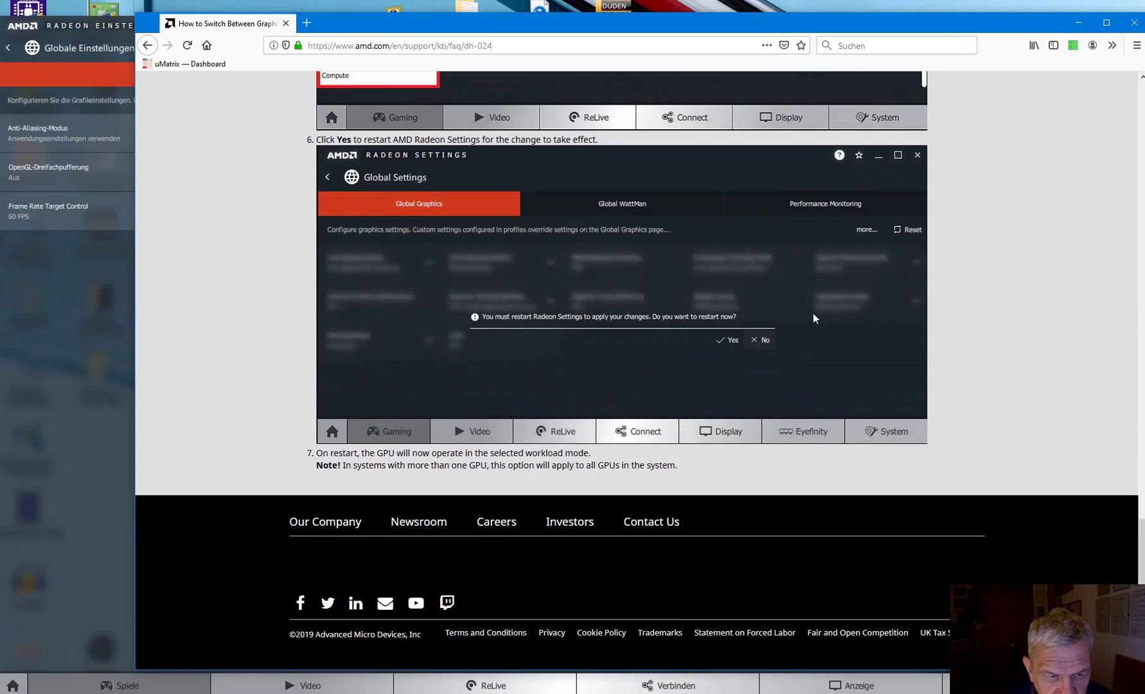
scroll(814, 316, up, 1)
scroll(813, 316, up, 3)
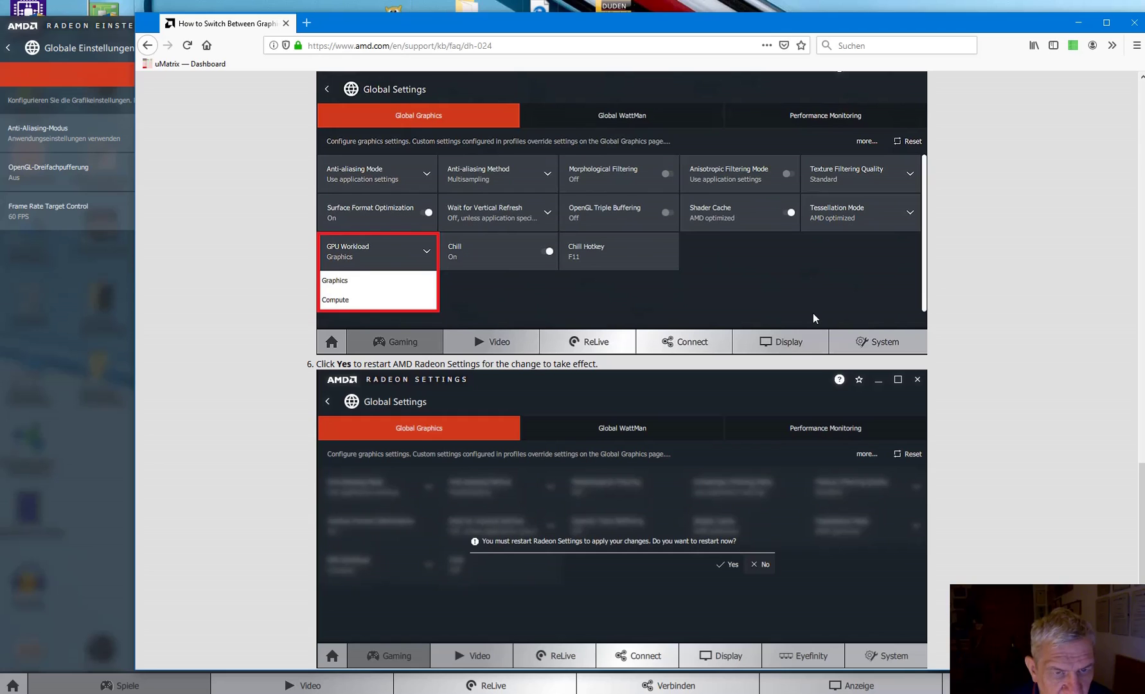
scroll(813, 317, up, 3)
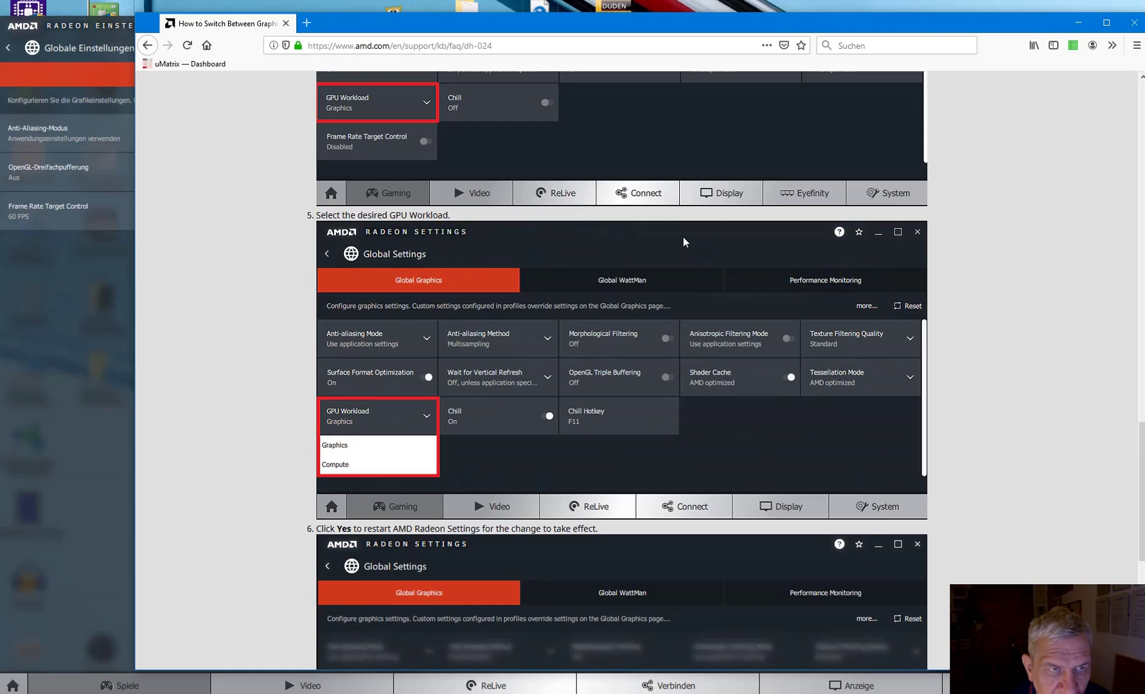
drag(1021, 26, 1013, 23)
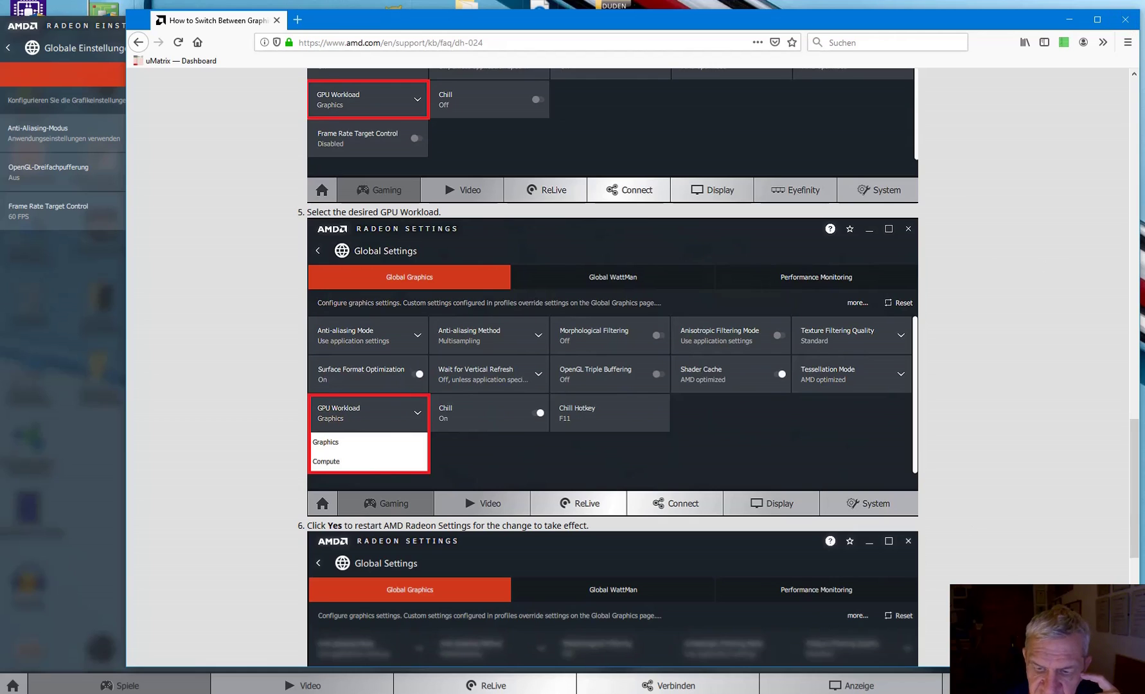
mouse_move(962, 545)
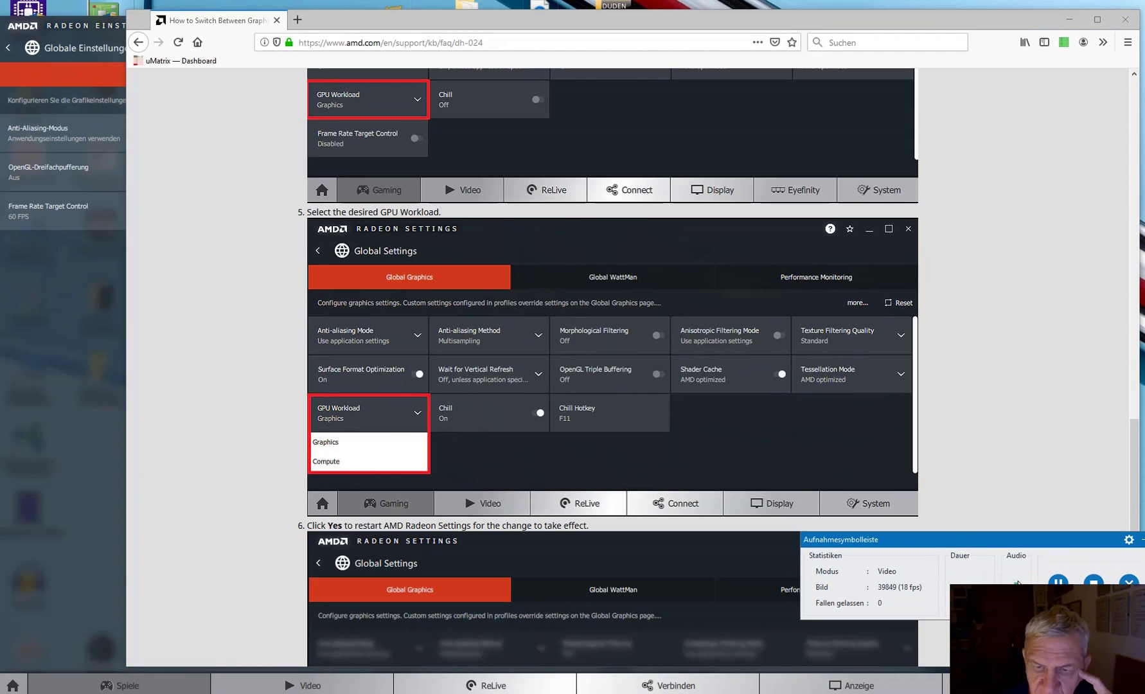